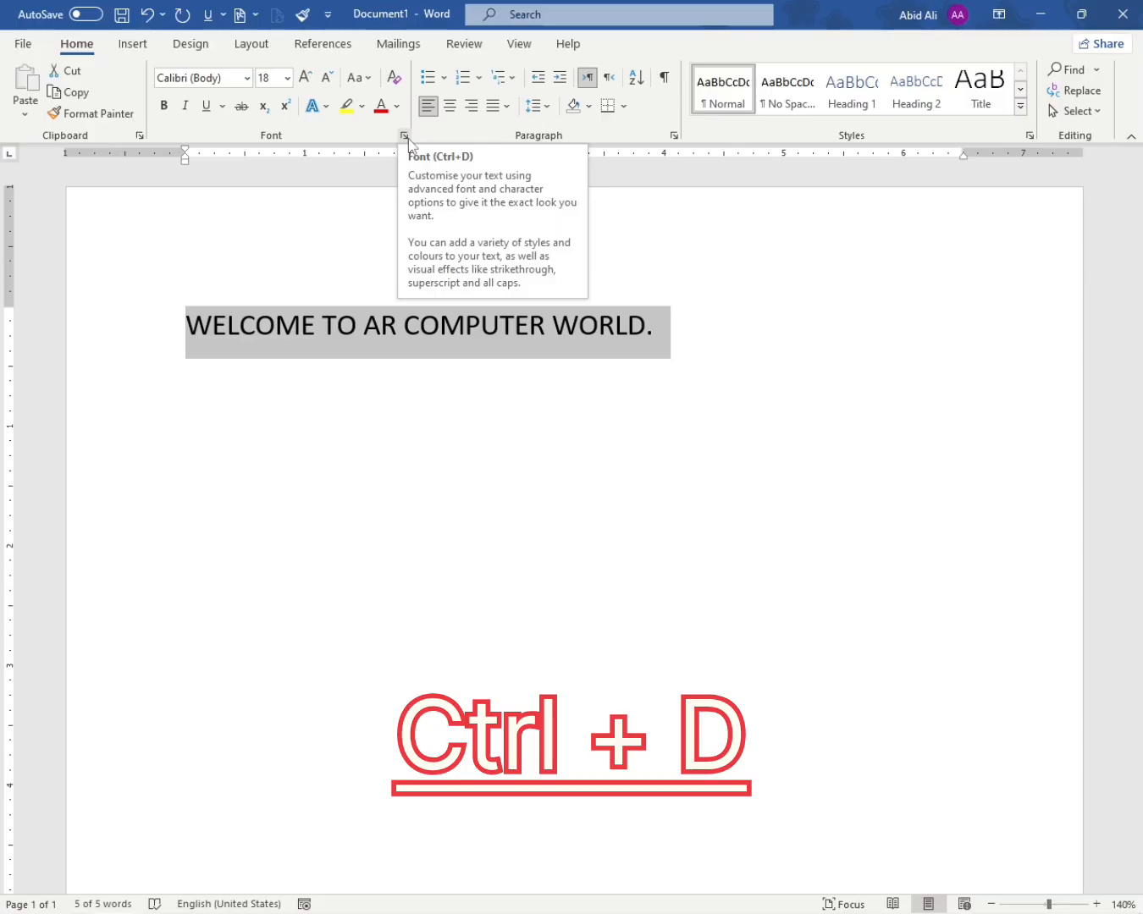
Open the font settings for the selected heading and look over both the basic and advanced options
{"action": "left_click", "coordinate": [404, 136]}
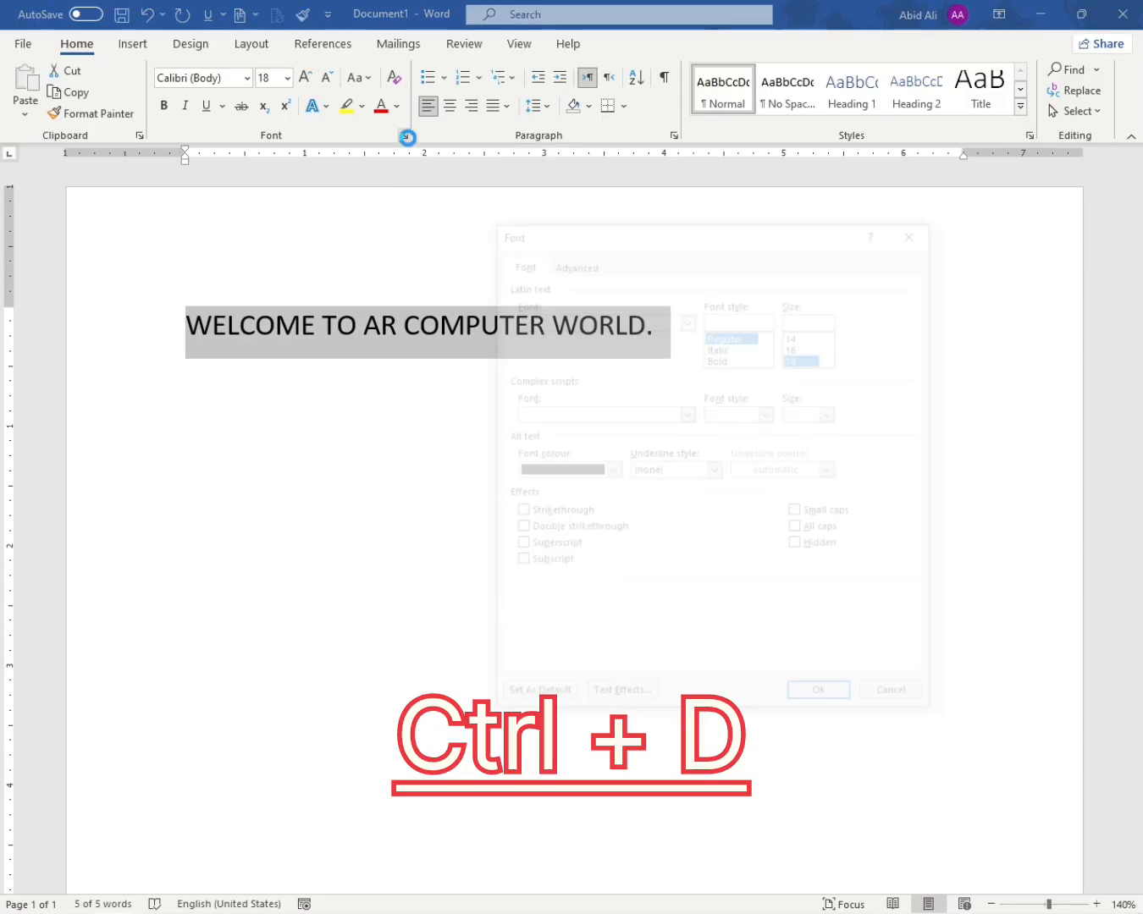
{"action": "left_click_drag", "start_coordinate": [549, 226], "coordinate": [654, 182]}
{"action": "left_click", "coordinate": [625, 217]}
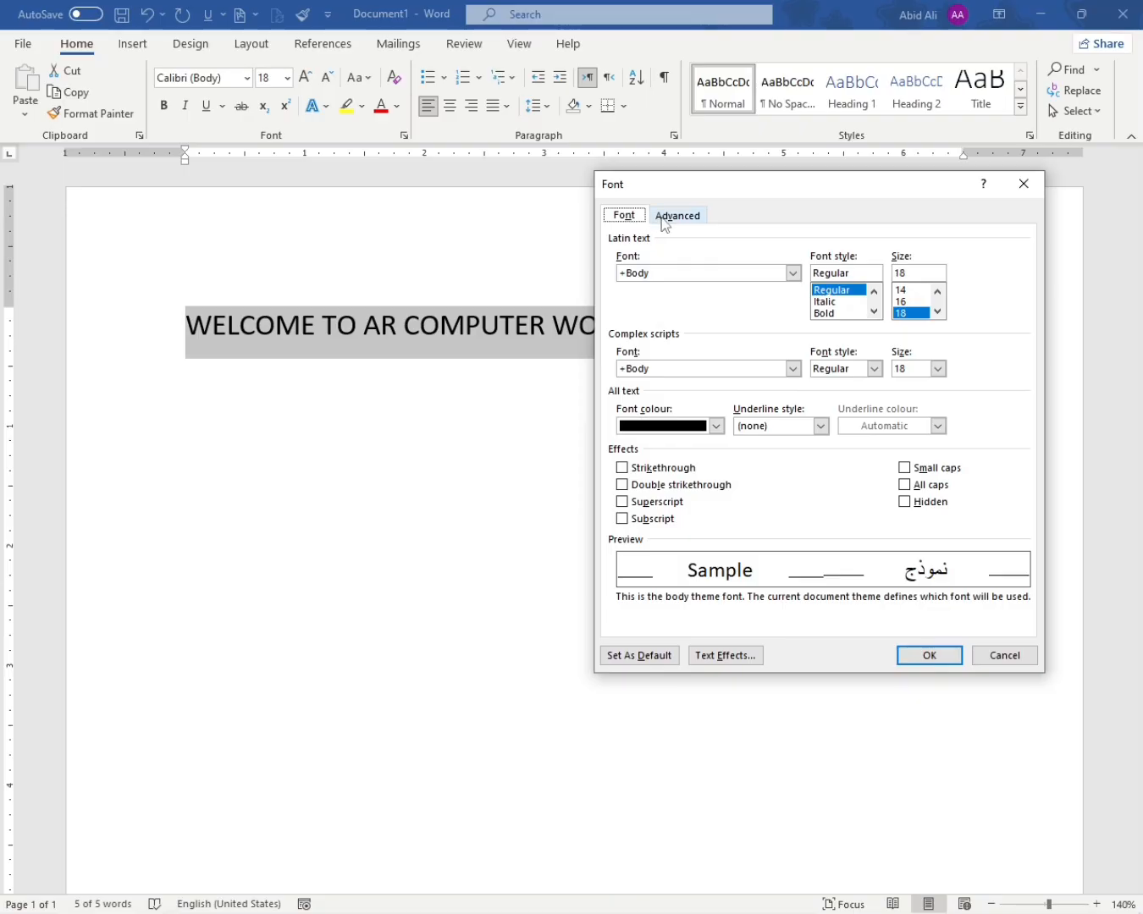
{"action": "left_click", "coordinate": [686, 226]}
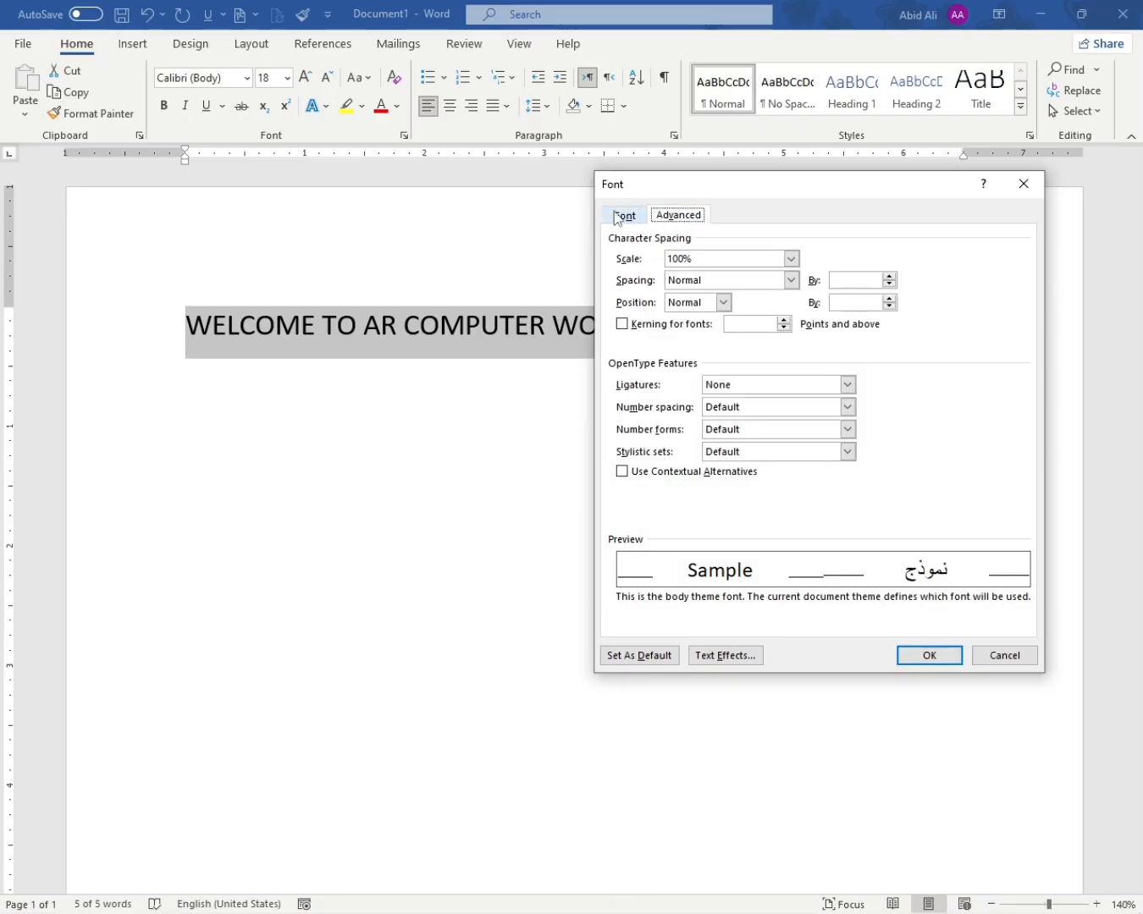
{"action": "left_click", "coordinate": [619, 217]}
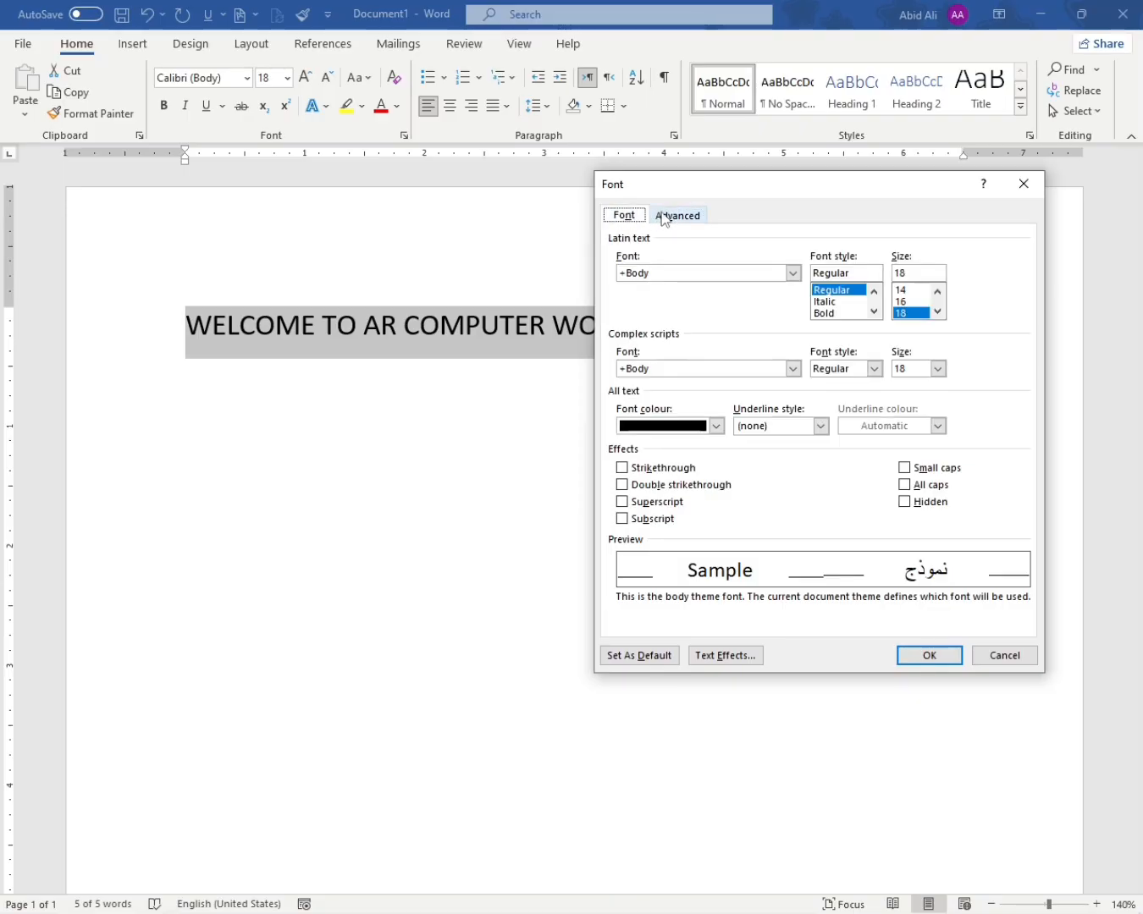
{"action": "left_click", "coordinate": [677, 217]}
{"action": "left_click", "coordinate": [631, 219]}
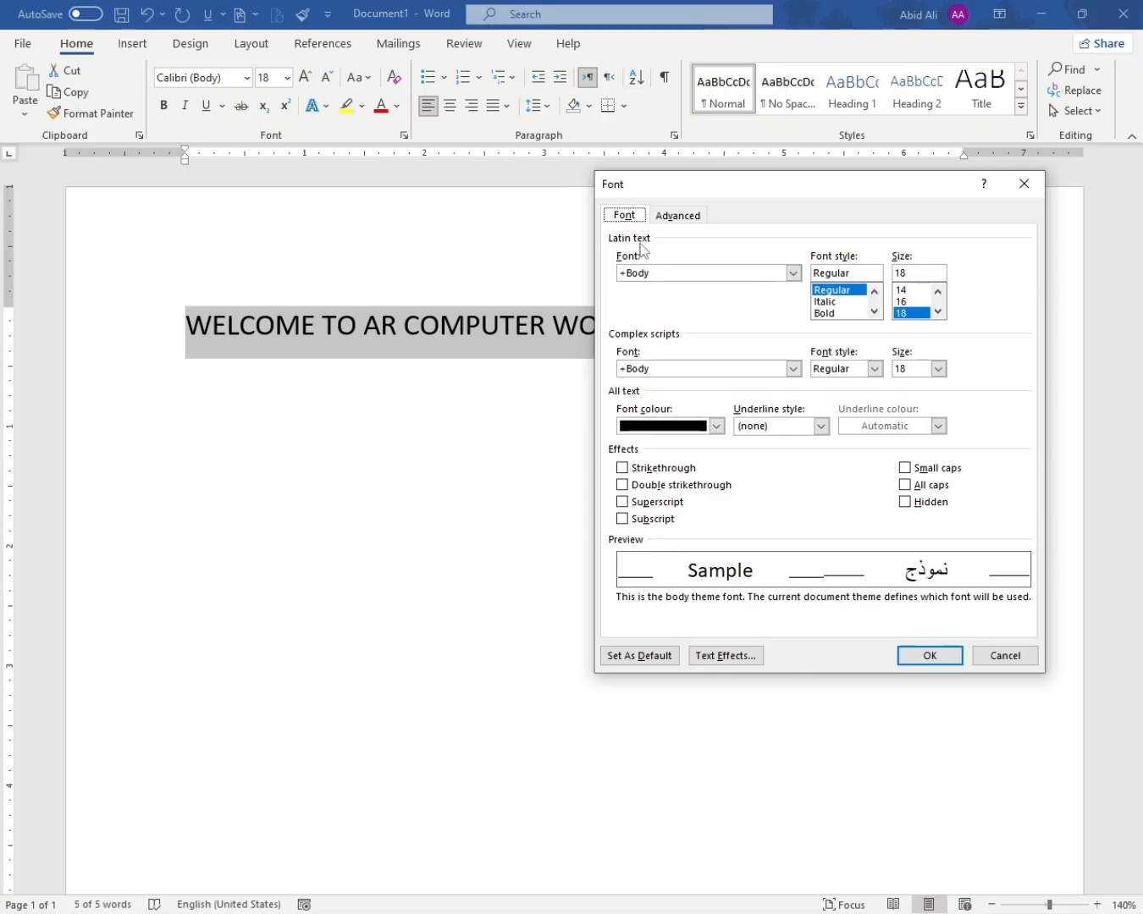
Set the Latin text font of the selected heading to Andalus
{"action": "left_click", "coordinate": [792, 273]}
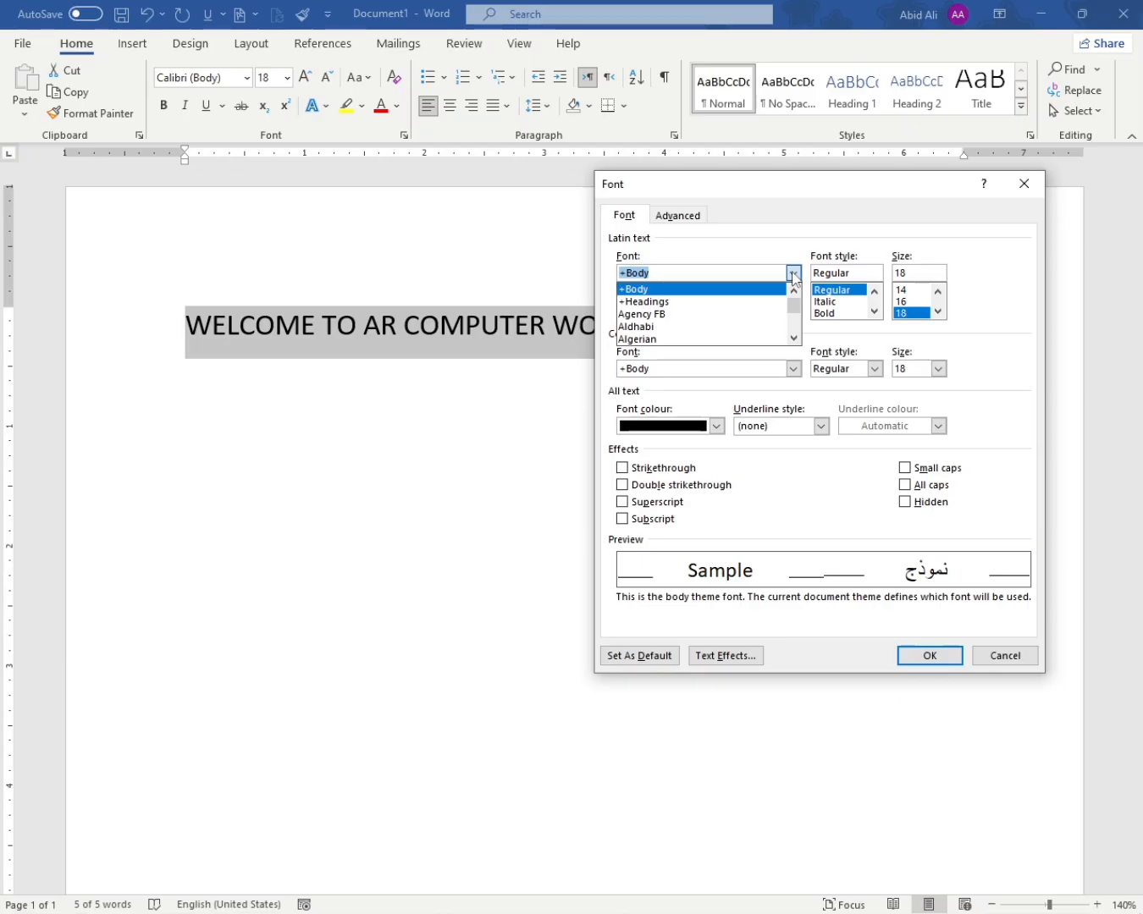
{"action": "key", "text": "Down"}
{"action": "key", "text": "Down"}
{"action": "key", "text": "Down"}
{"action": "key", "text": "Down"}
{"action": "key", "text": "Down"}
{"action": "key", "text": "Down"}
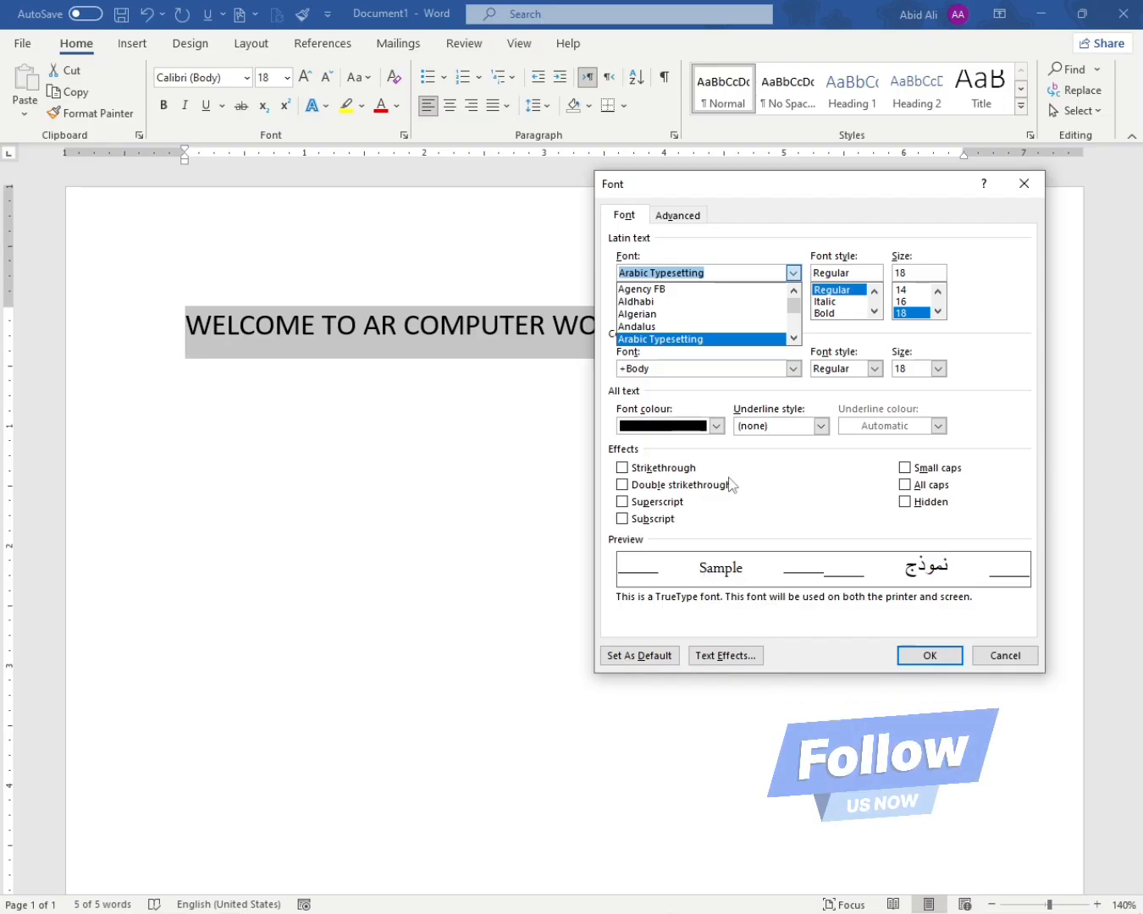
{"action": "key", "text": "Up"}
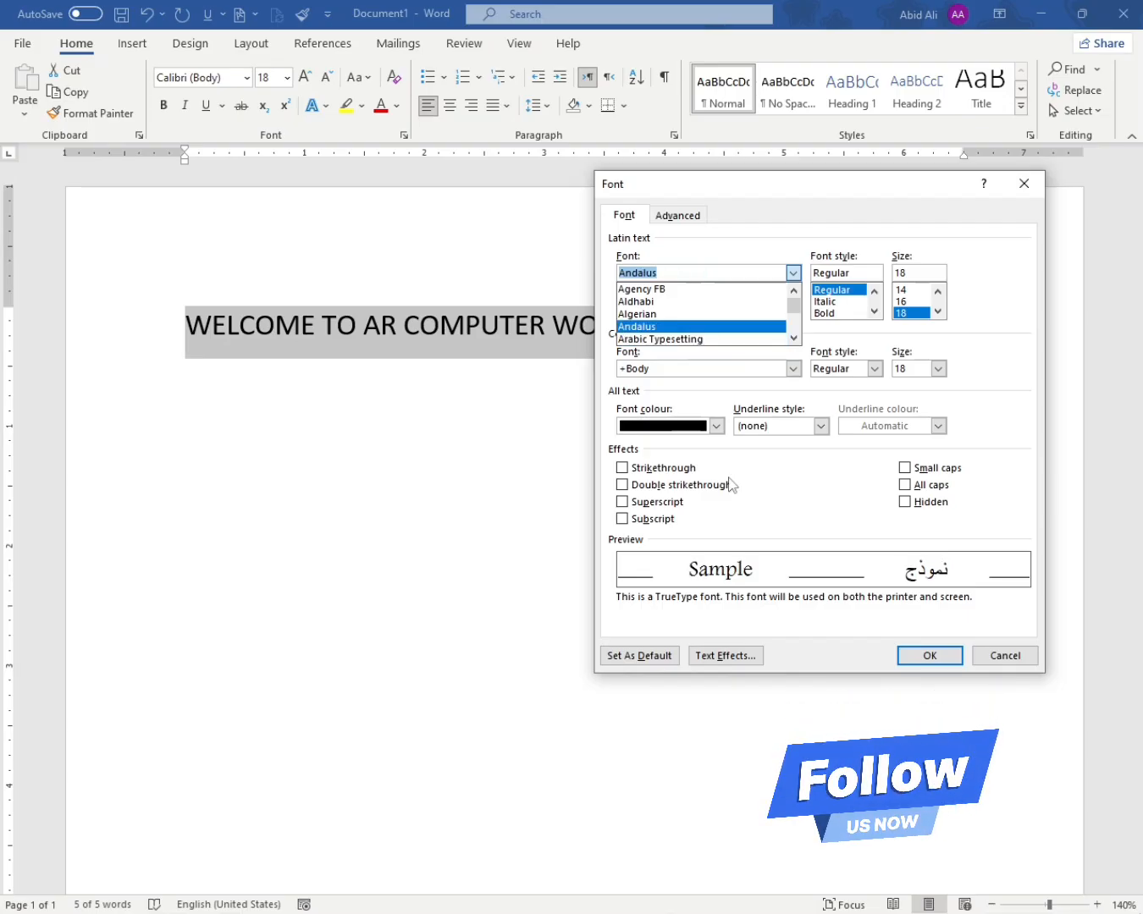
{"action": "left_click", "coordinate": [645, 329]}
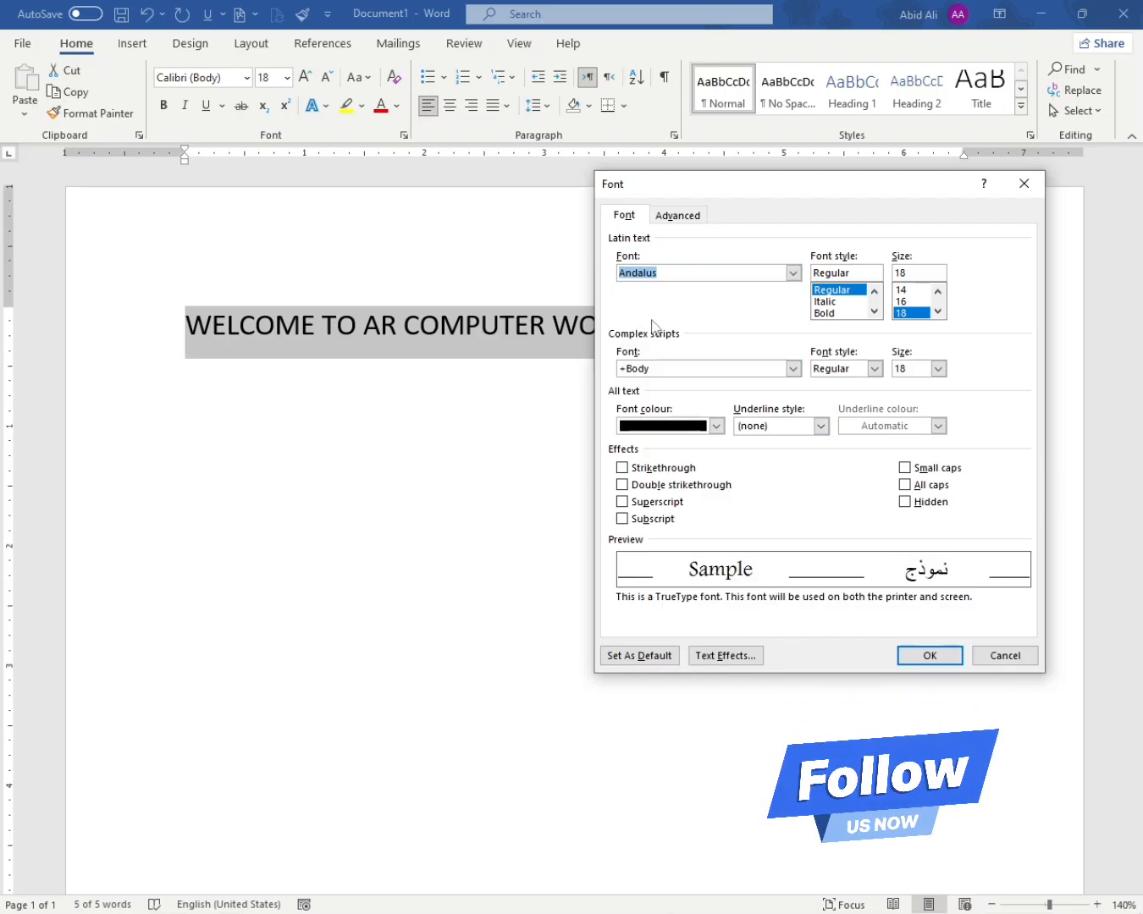
Set the heading's Latin font style to Bold and its size to 22, and apply the settings
{"action": "left_click", "coordinate": [853, 292]}
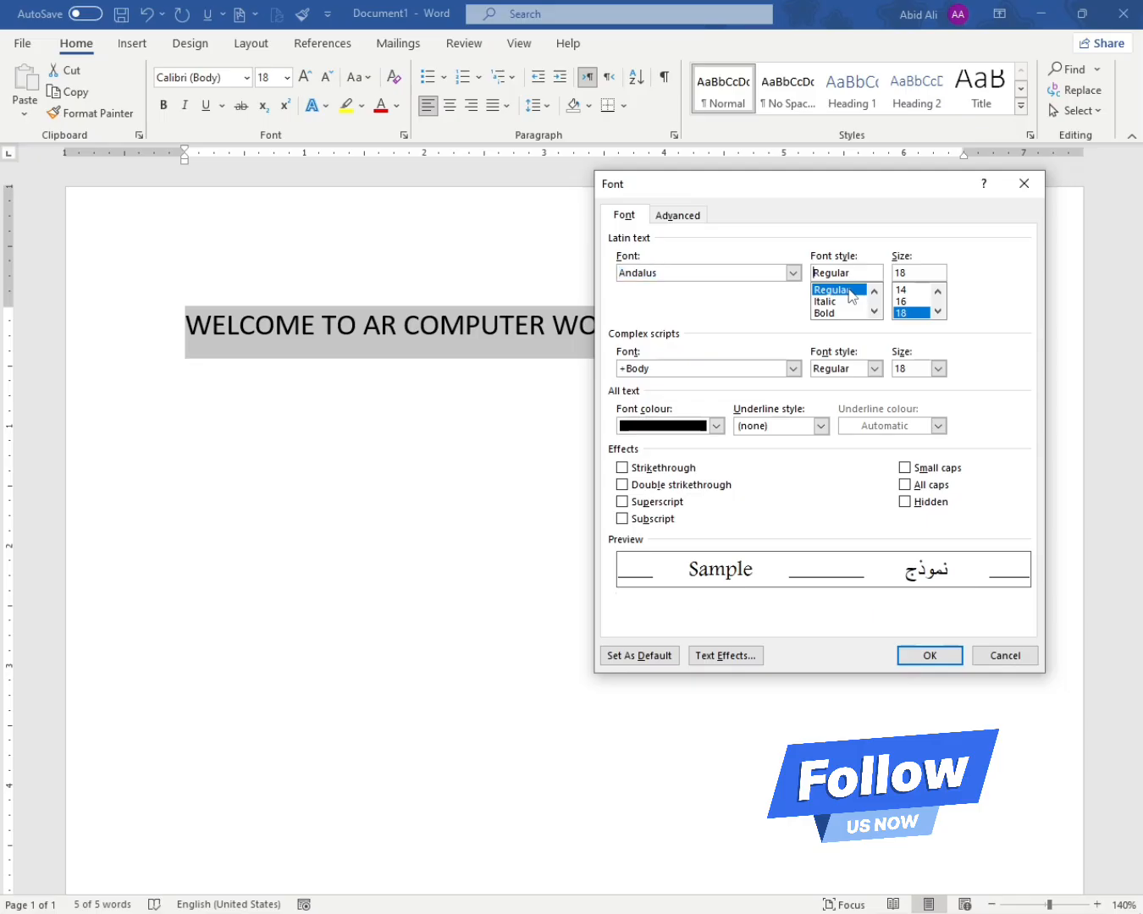
{"action": "left_click", "coordinate": [843, 302]}
{"action": "left_click", "coordinate": [842, 313]}
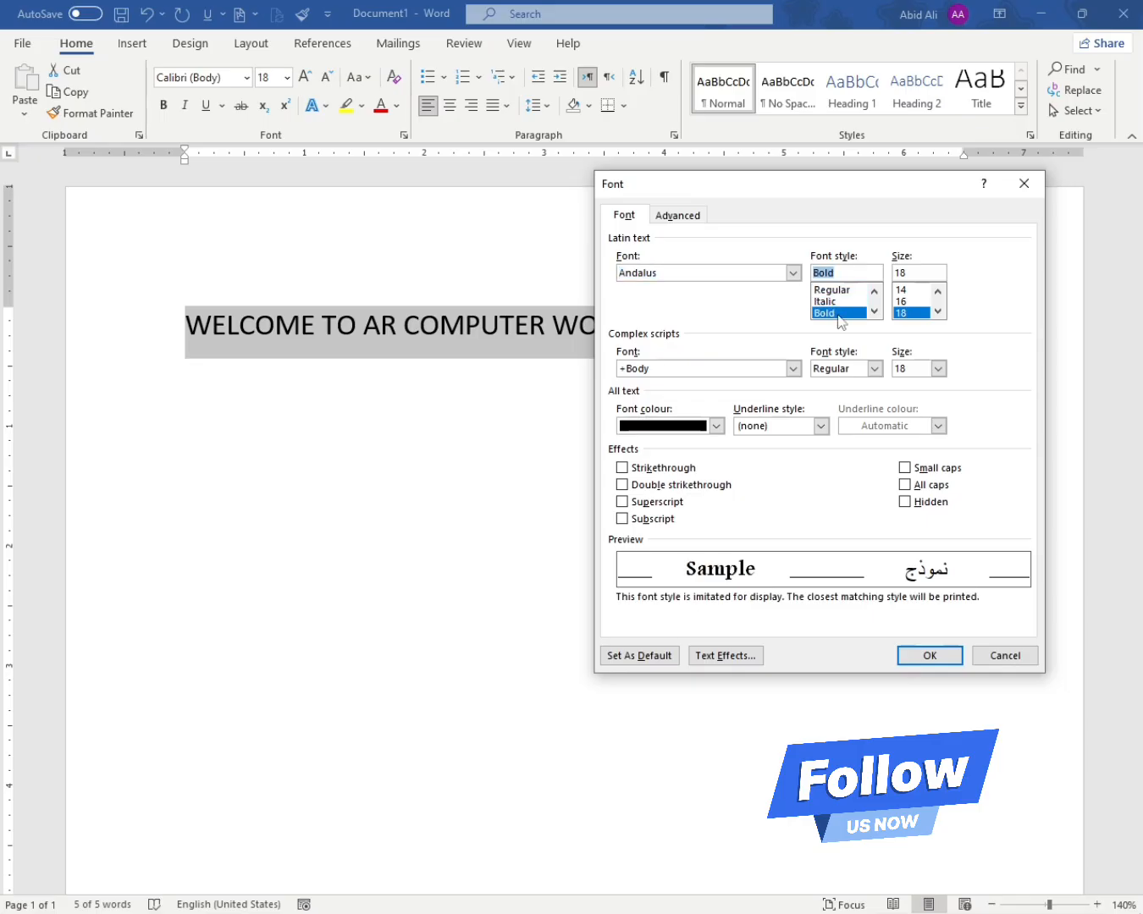
{"action": "left_click", "coordinate": [938, 310]}
{"action": "left_click", "coordinate": [937, 311]}
{"action": "left_click", "coordinate": [910, 313]}
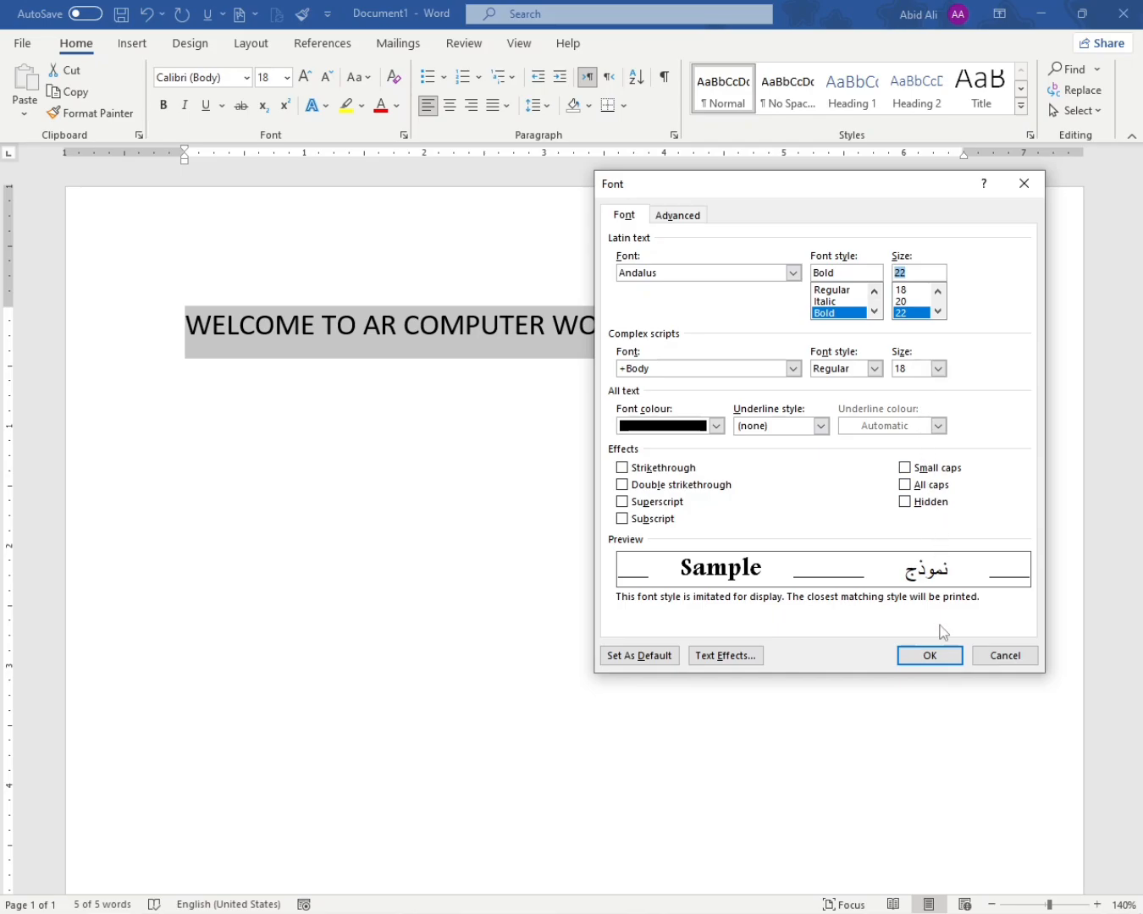
{"action": "left_click", "coordinate": [929, 657]}
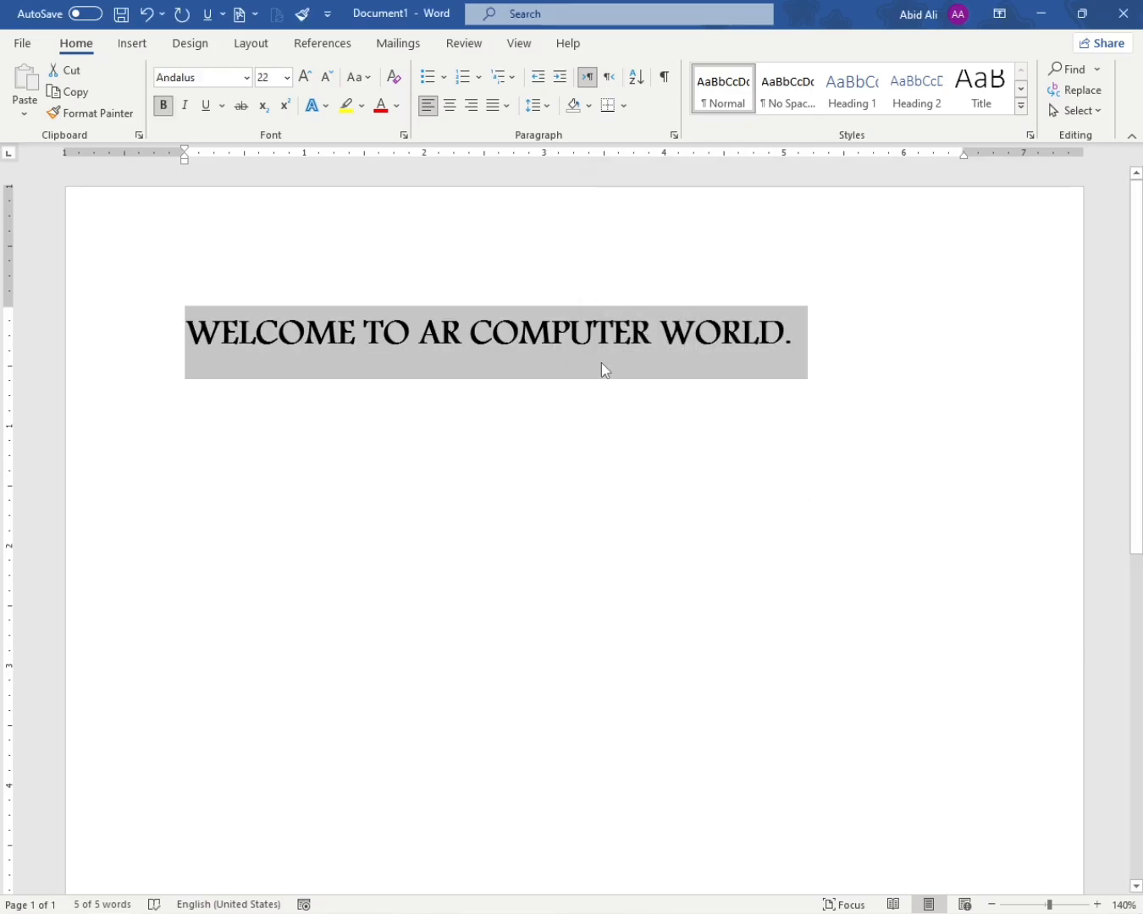
Reopen the font settings for the heading and set the complex scripts font to Calibri
{"action": "left_click", "coordinate": [404, 137]}
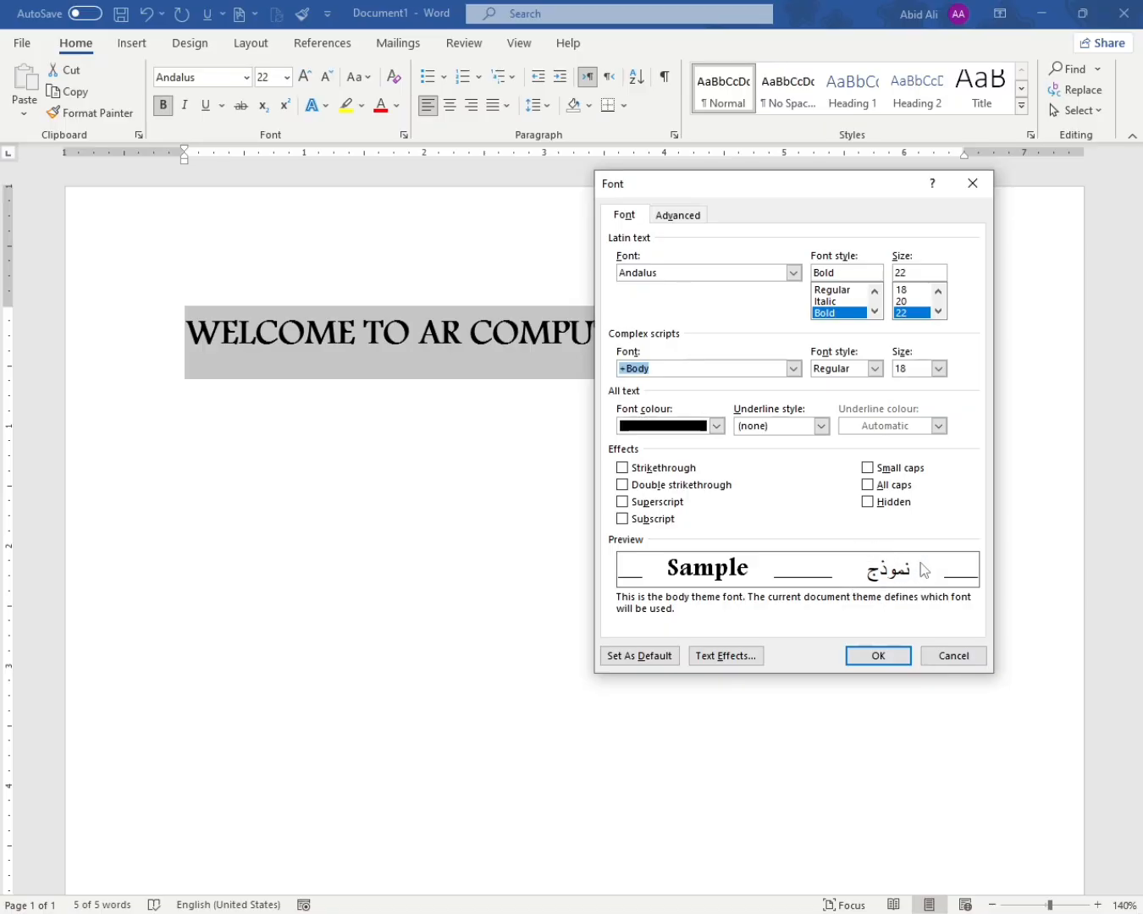
{"action": "left_click", "coordinate": [791, 368]}
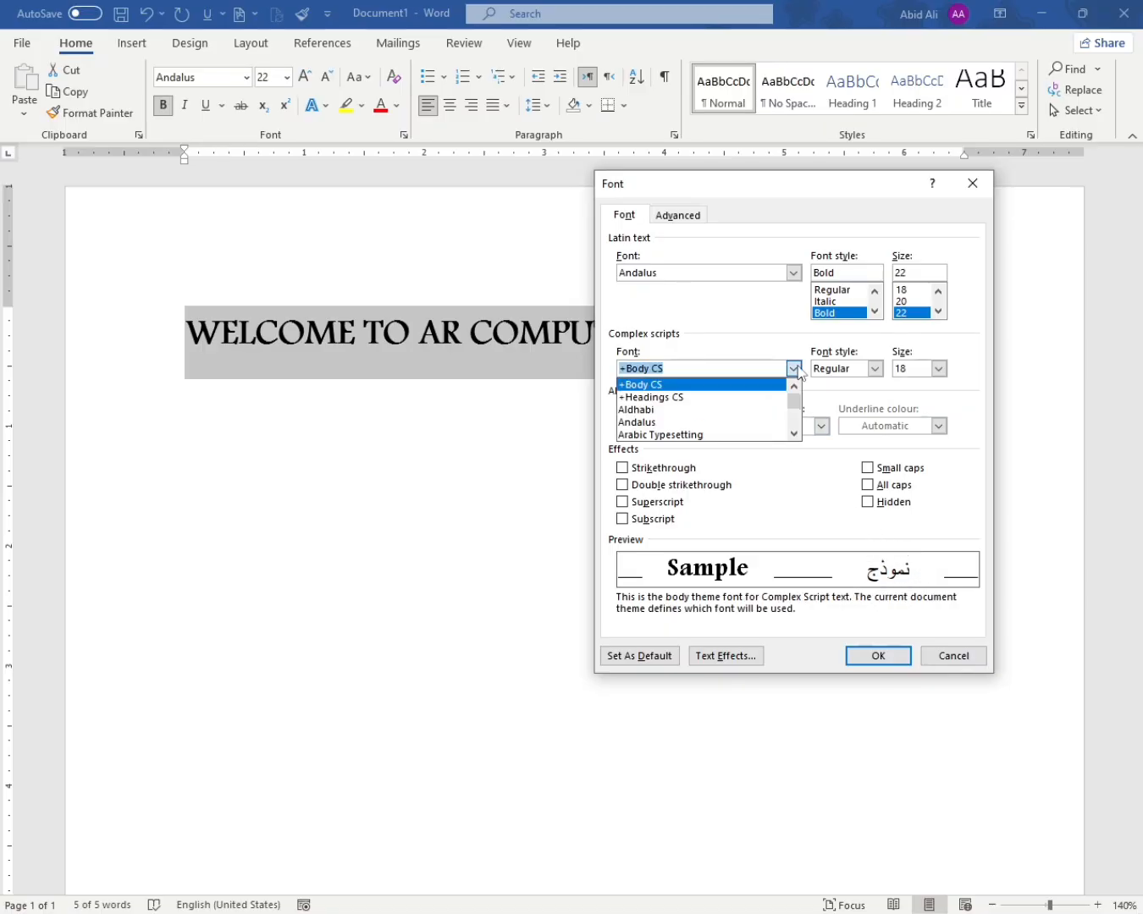
{"action": "key", "text": "Down"}
{"action": "key", "text": "Down"}
{"action": "key", "text": "Down"}
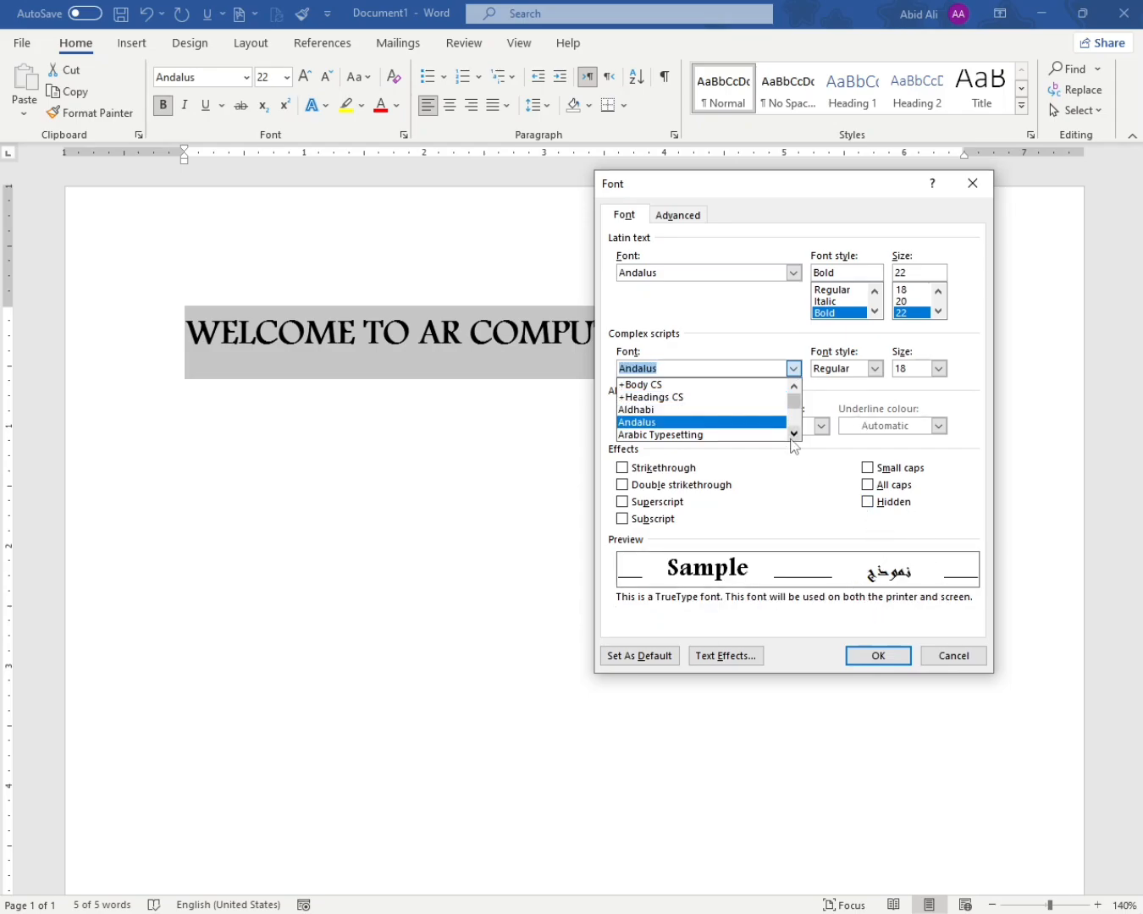
{"action": "key", "text": "Down"}
{"action": "key", "text": "Down"}
{"action": "key", "text": "Down"}
{"action": "key", "text": "Down"}
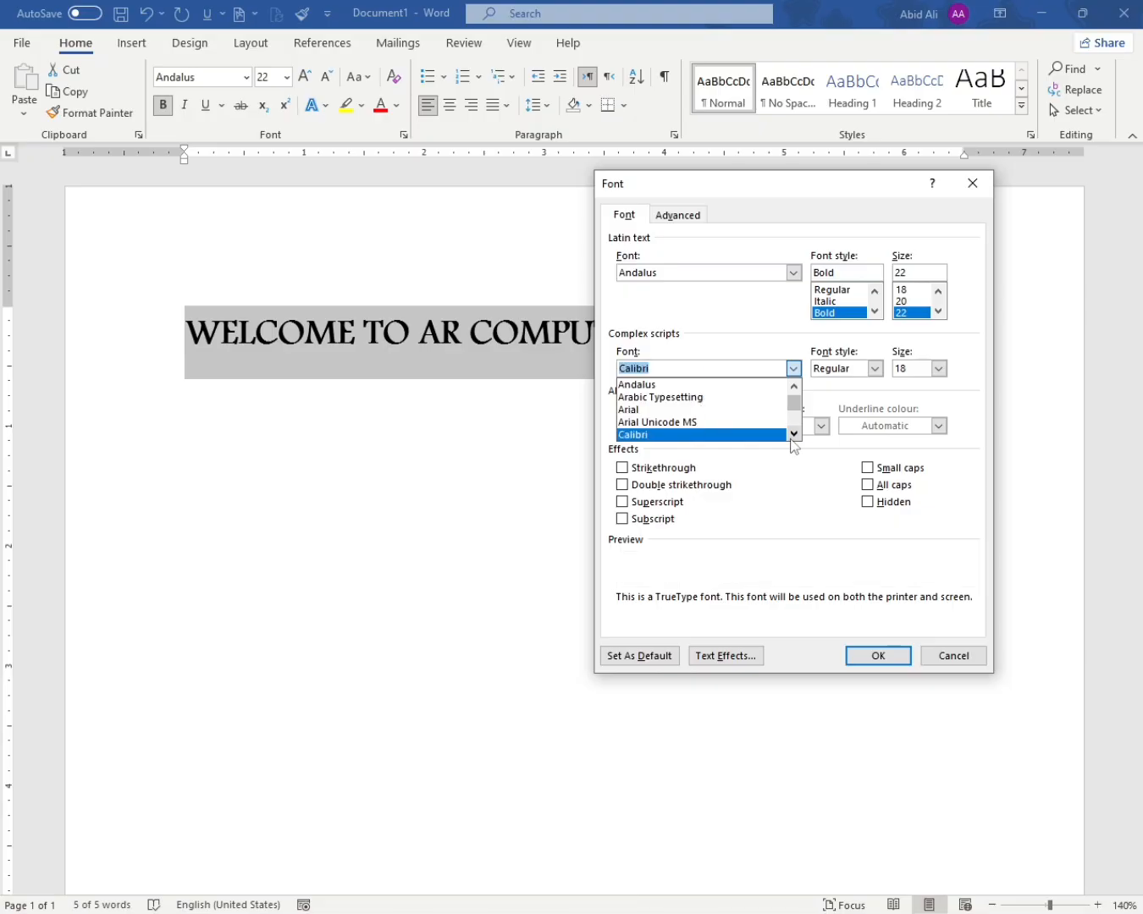
{"action": "left_click", "coordinate": [839, 392]}
{"action": "left_click", "coordinate": [850, 372]}
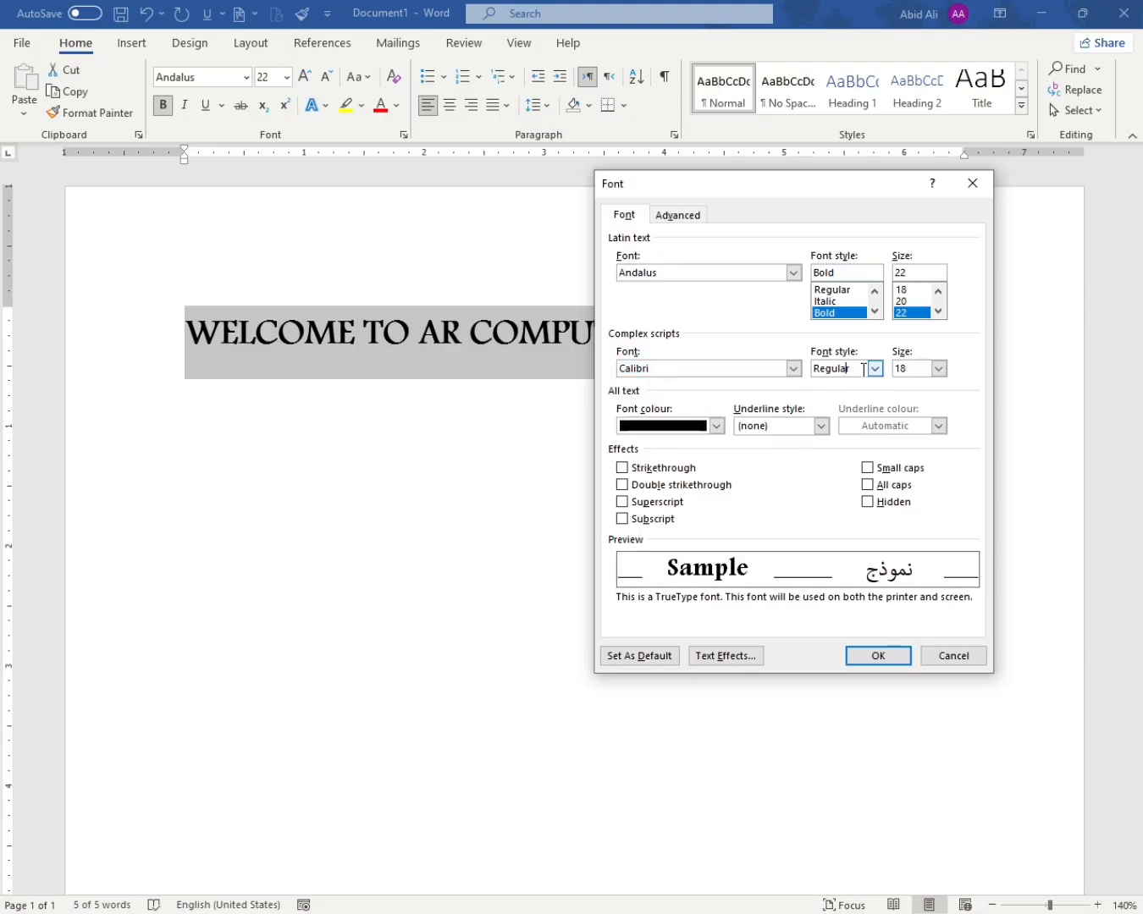
{"action": "left_click", "coordinate": [876, 371]}
{"action": "left_click", "coordinate": [889, 368]}
{"action": "left_click", "coordinate": [938, 367]}
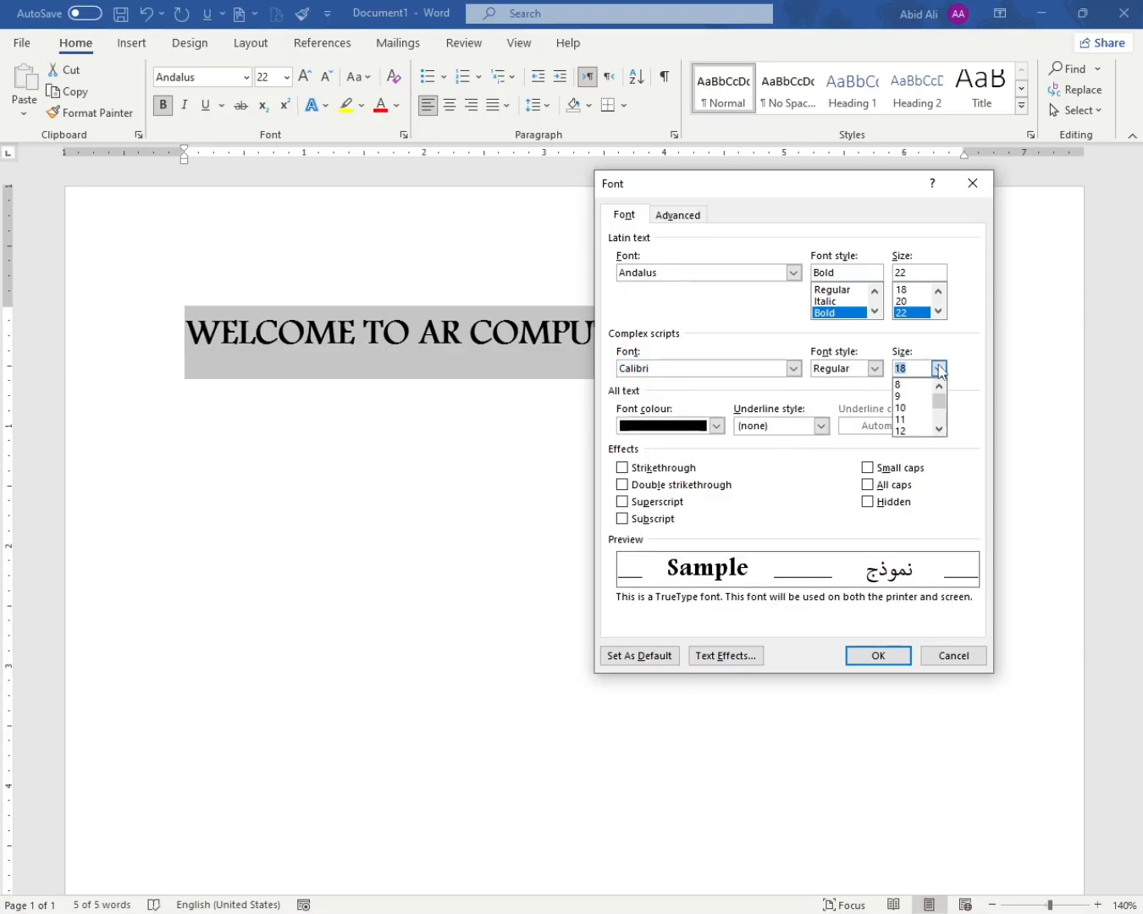
{"action": "left_click", "coordinate": [933, 367]}
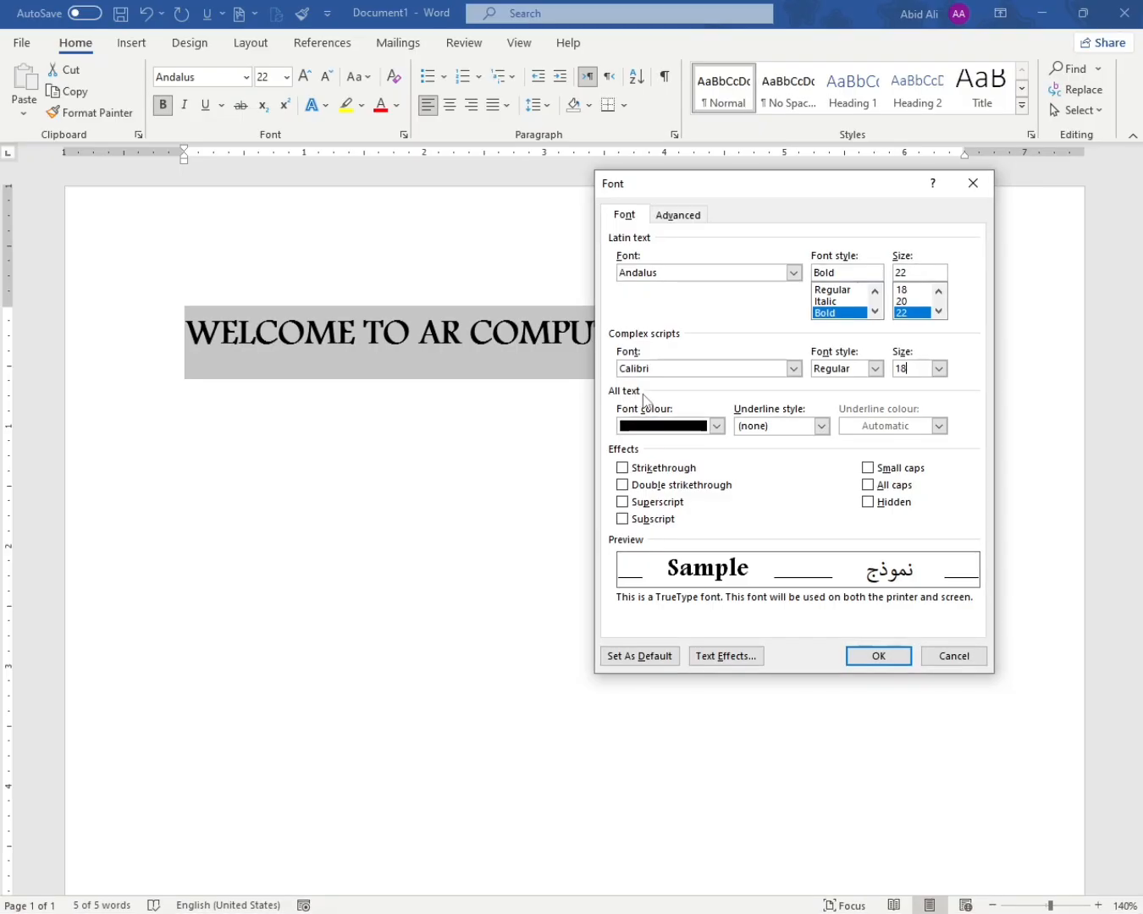
Set the heading's font colour to standard purple and its underline style to the thin dash-dot line
{"action": "left_click", "coordinate": [718, 428]}
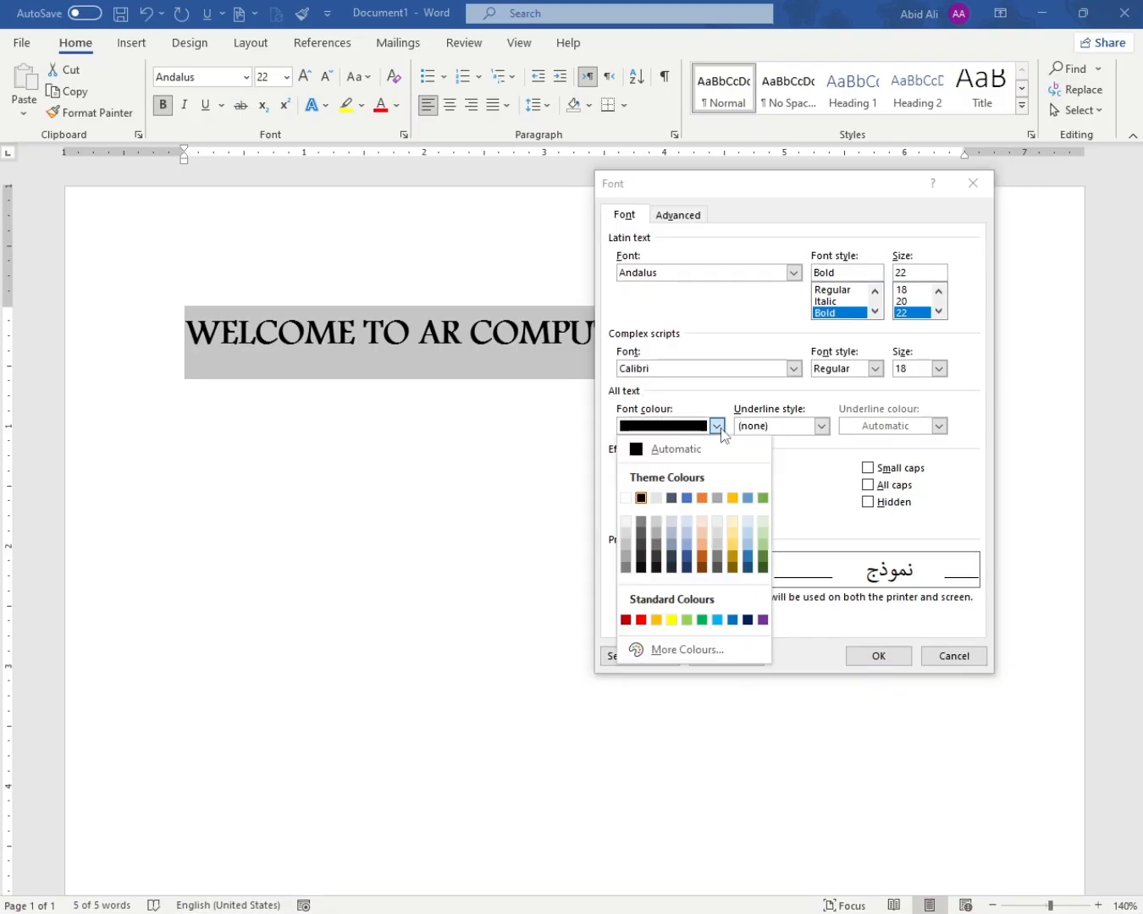
{"action": "left_click", "coordinate": [762, 620]}
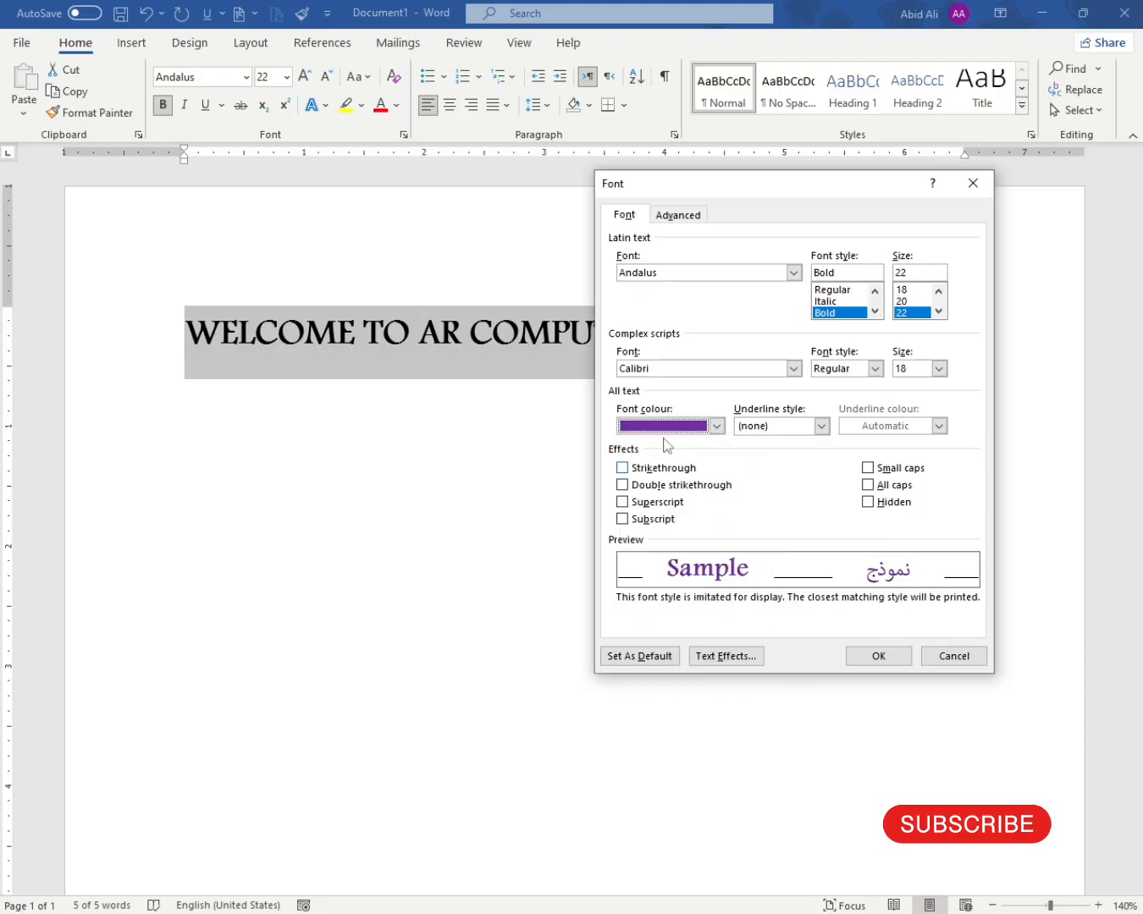
{"action": "left_click", "coordinate": [782, 426]}
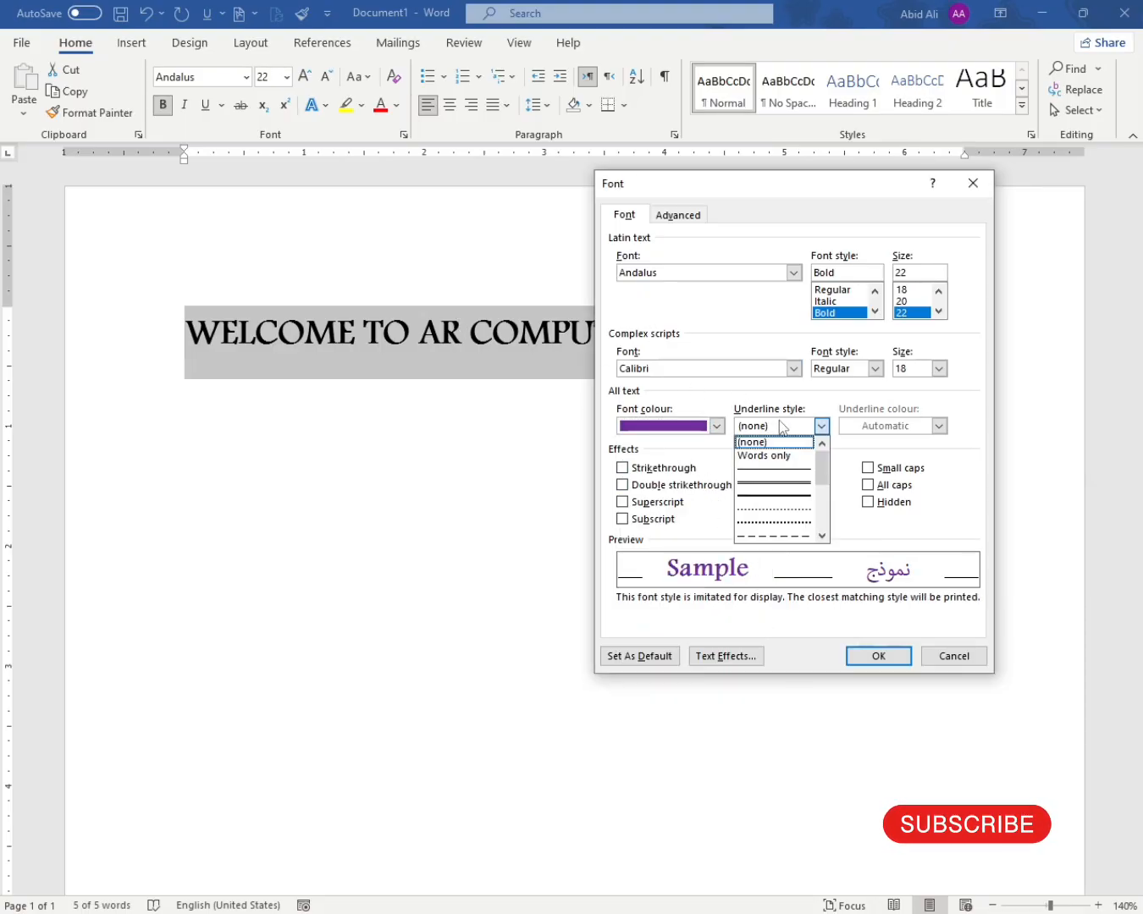
{"action": "left_click", "coordinate": [799, 465]}
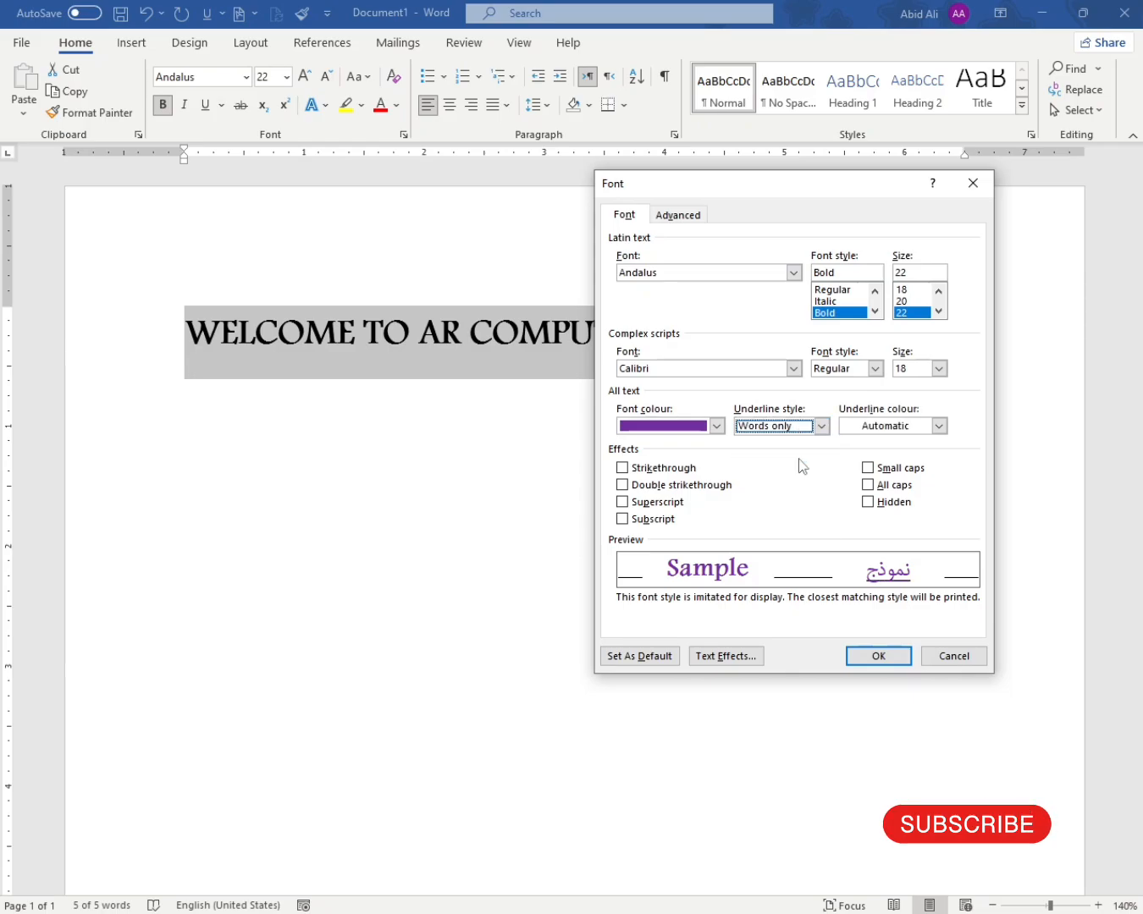
{"action": "left_click", "coordinate": [822, 426]}
{"action": "scroll", "coordinate": [800, 476], "scroll_direction": "down", "scroll_amount": 3}
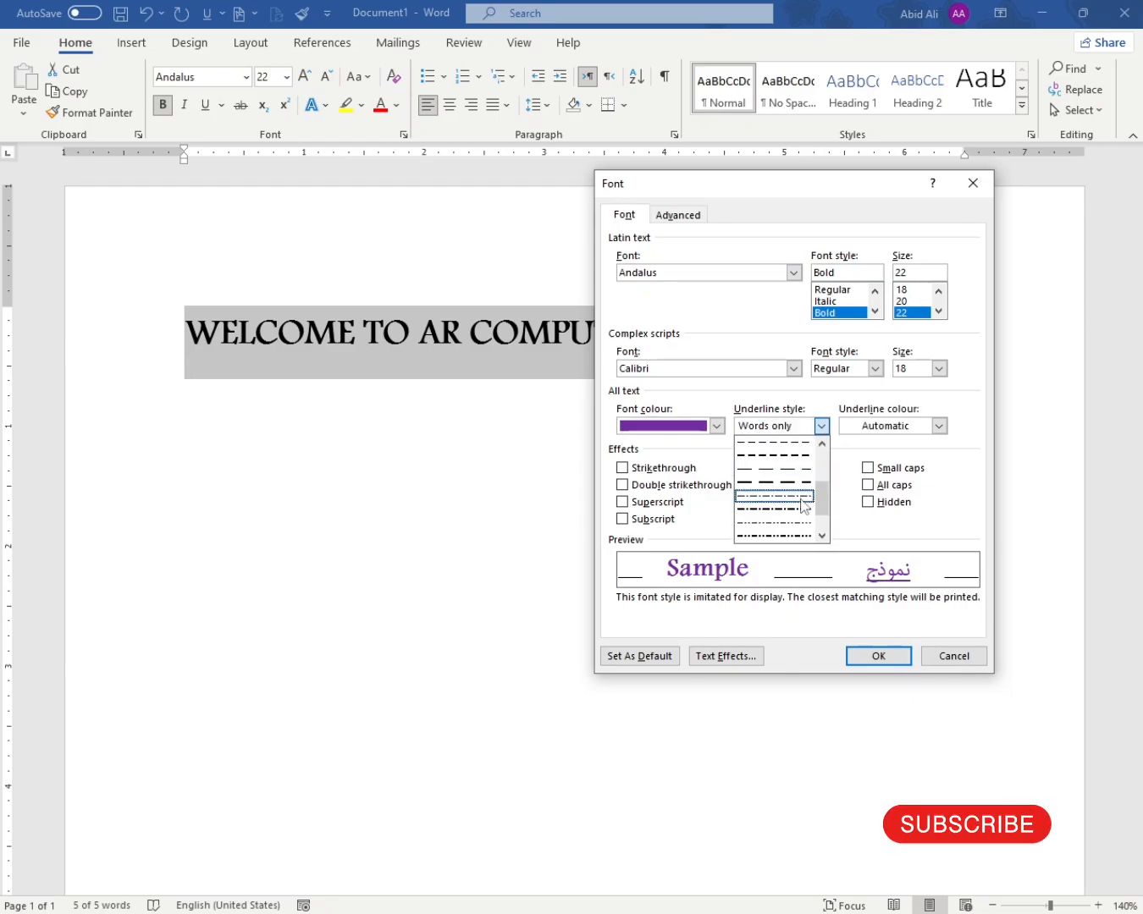
{"action": "left_click", "coordinate": [798, 498]}
Set the underline colour to standard red and apply the font settings to the heading
{"action": "left_click", "coordinate": [883, 426]}
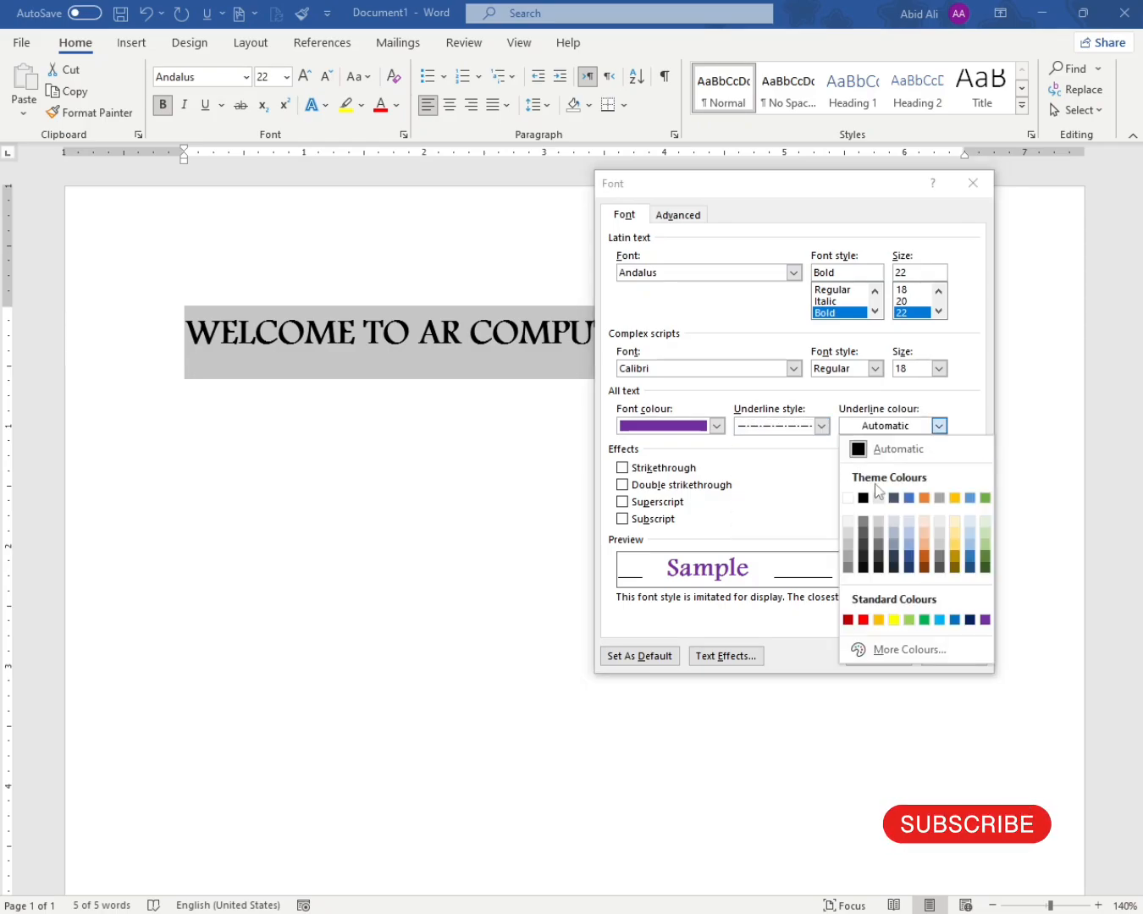
{"action": "left_click", "coordinate": [863, 620]}
{"action": "left_click", "coordinate": [877, 656]}
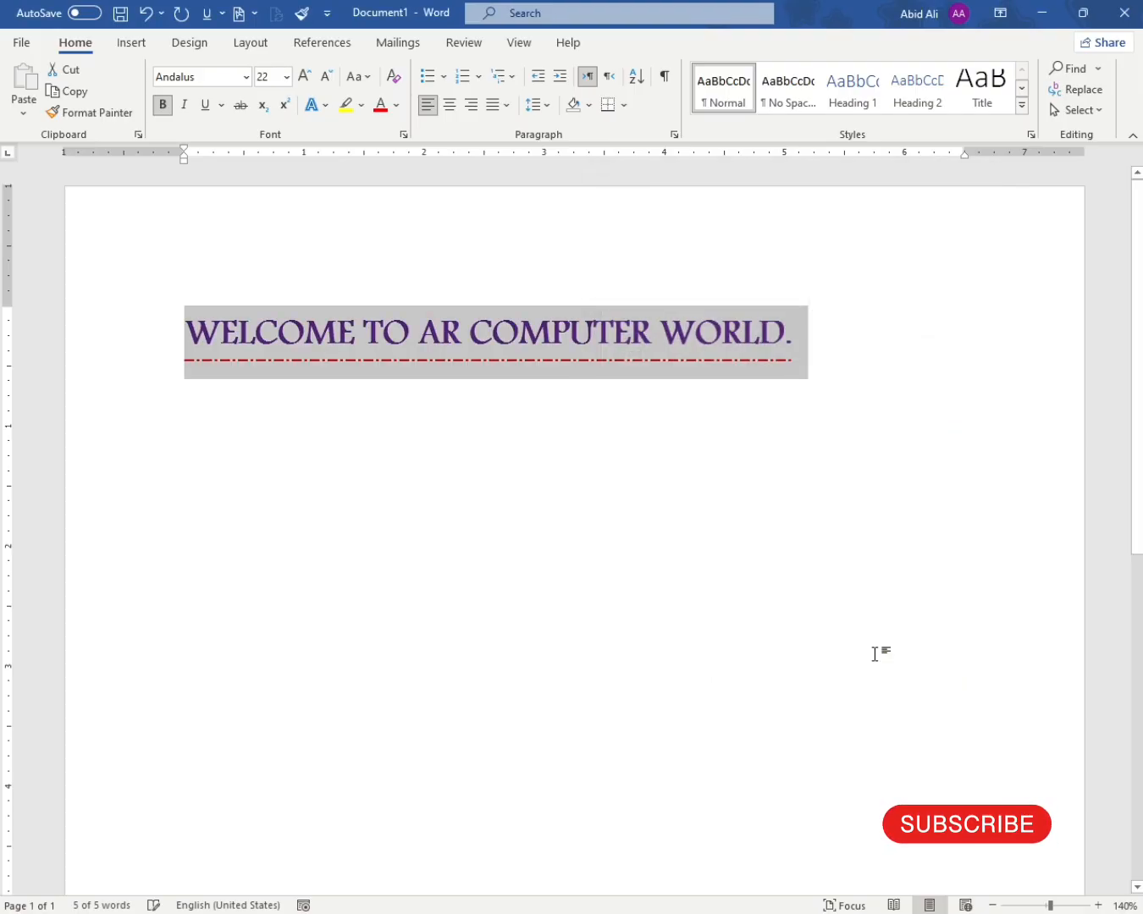
Apply the Strikethrough effect to the heading through the font settings
{"action": "left_click", "coordinate": [405, 135]}
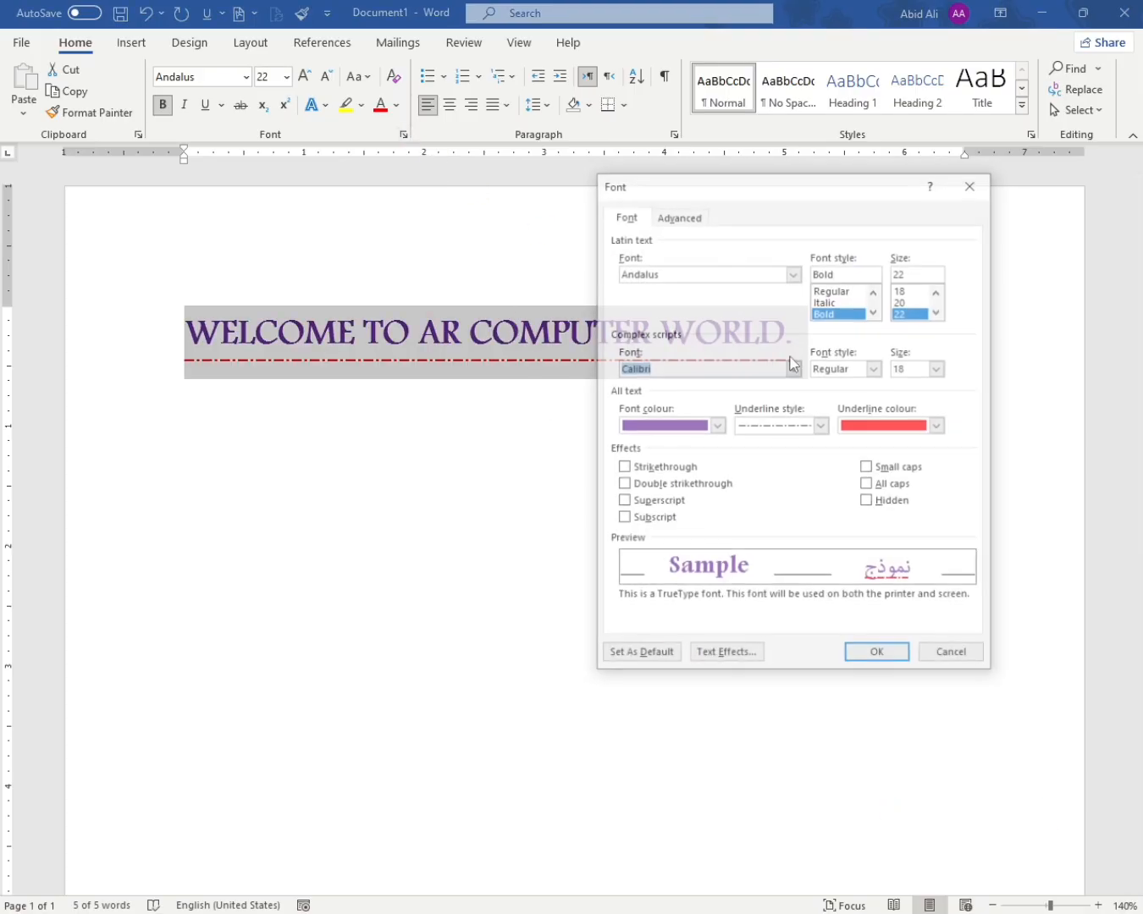
{"action": "left_click", "coordinate": [635, 471]}
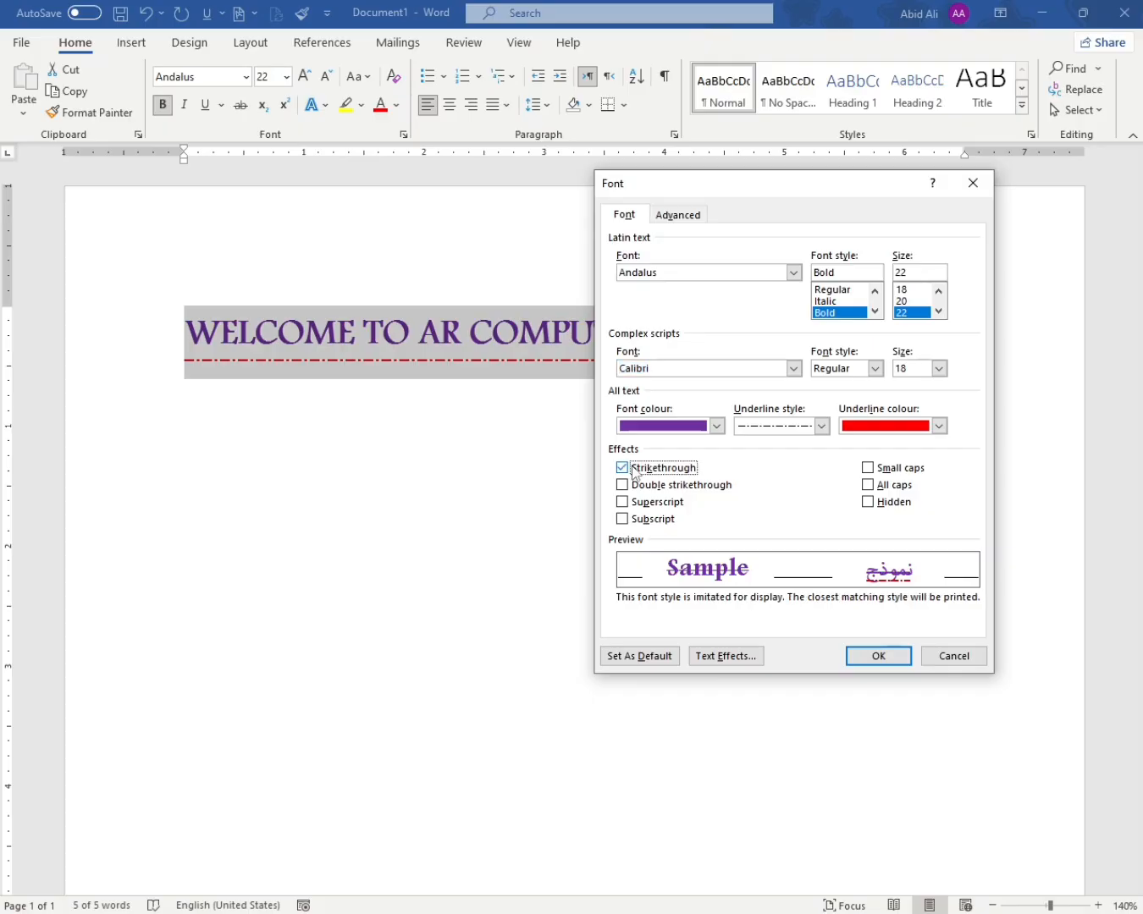
{"action": "left_click", "coordinate": [878, 656]}
Apply the Double strikethrough effect to the heading and leave the font settings
{"action": "left_click", "coordinate": [404, 134]}
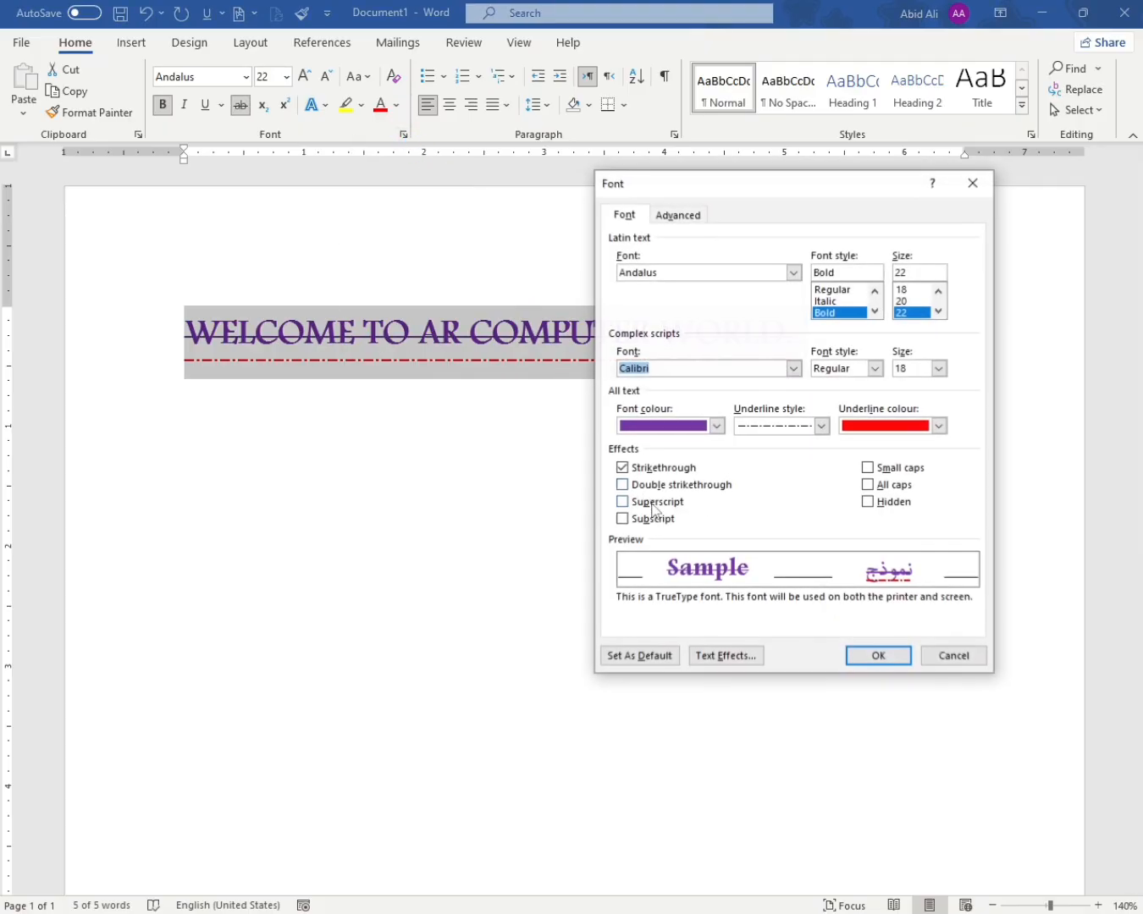
{"action": "left_click", "coordinate": [649, 485]}
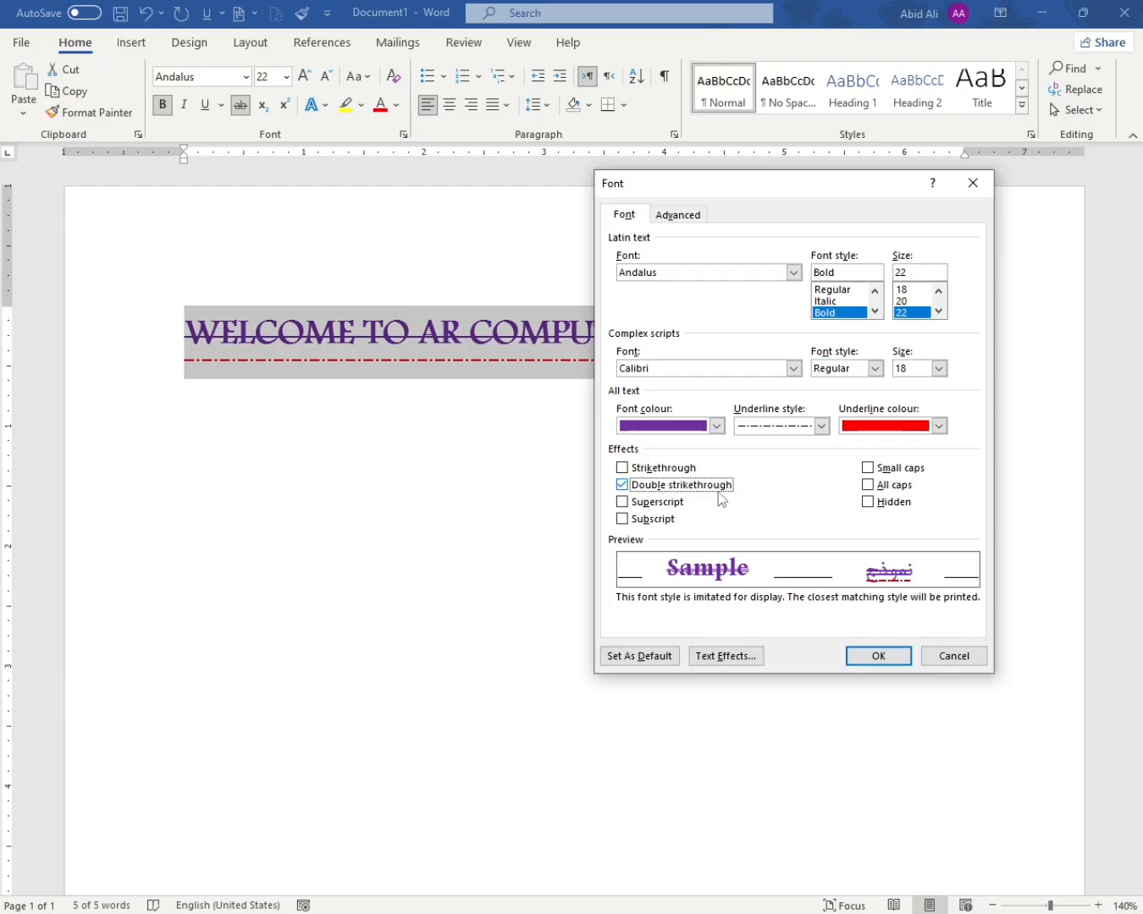
{"action": "left_click", "coordinate": [873, 657]}
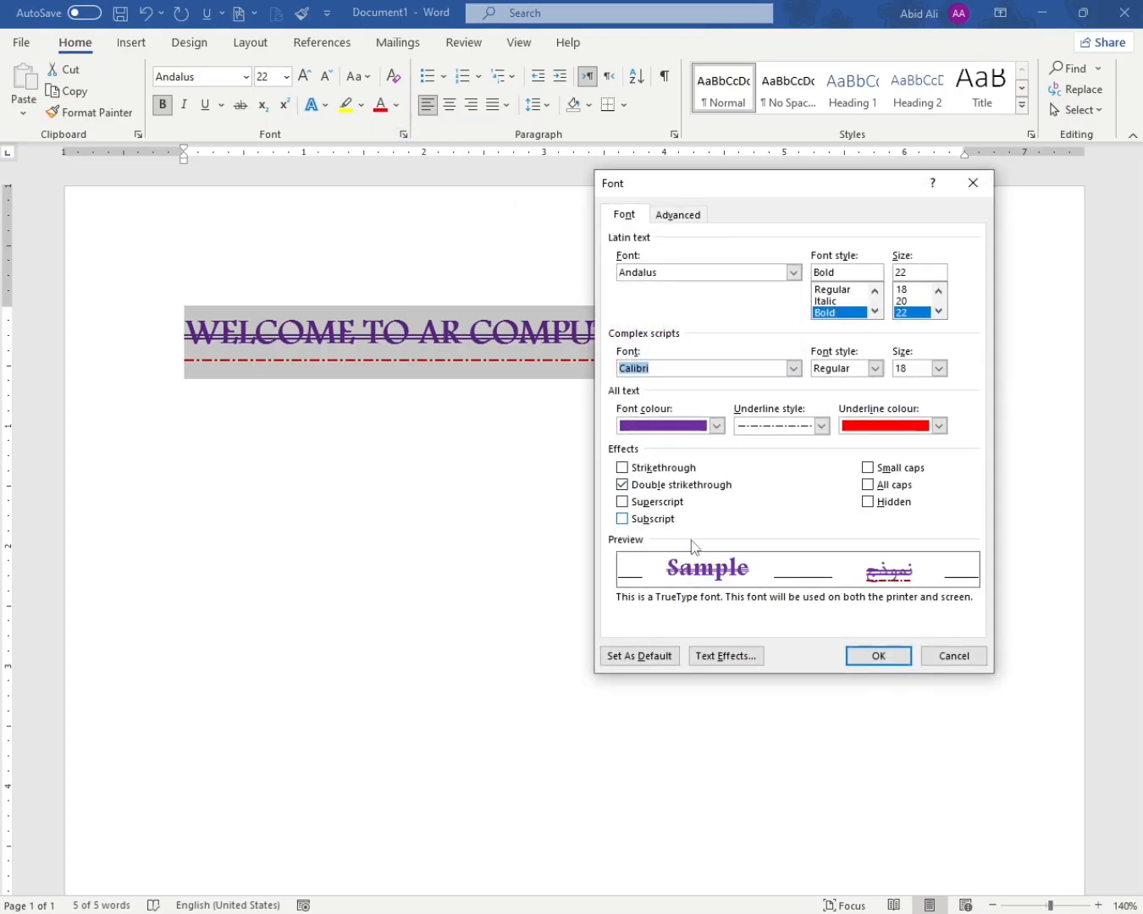
{"action": "left_click", "coordinate": [947, 653]}
Add two new lines below the heading containing H2O and CO2
{"action": "left_click", "coordinate": [906, 388]}
{"action": "key", "text": "Return"}
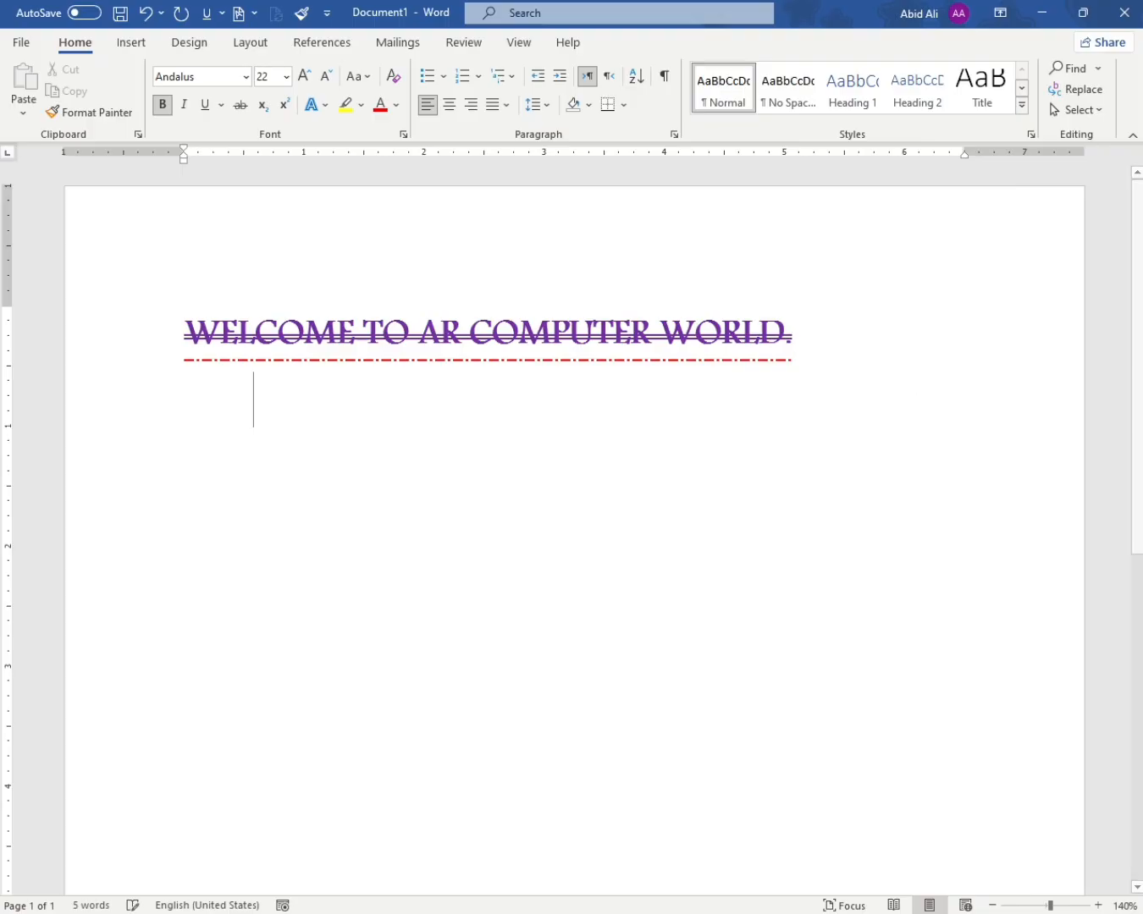
{"action": "type", "text": "H"}
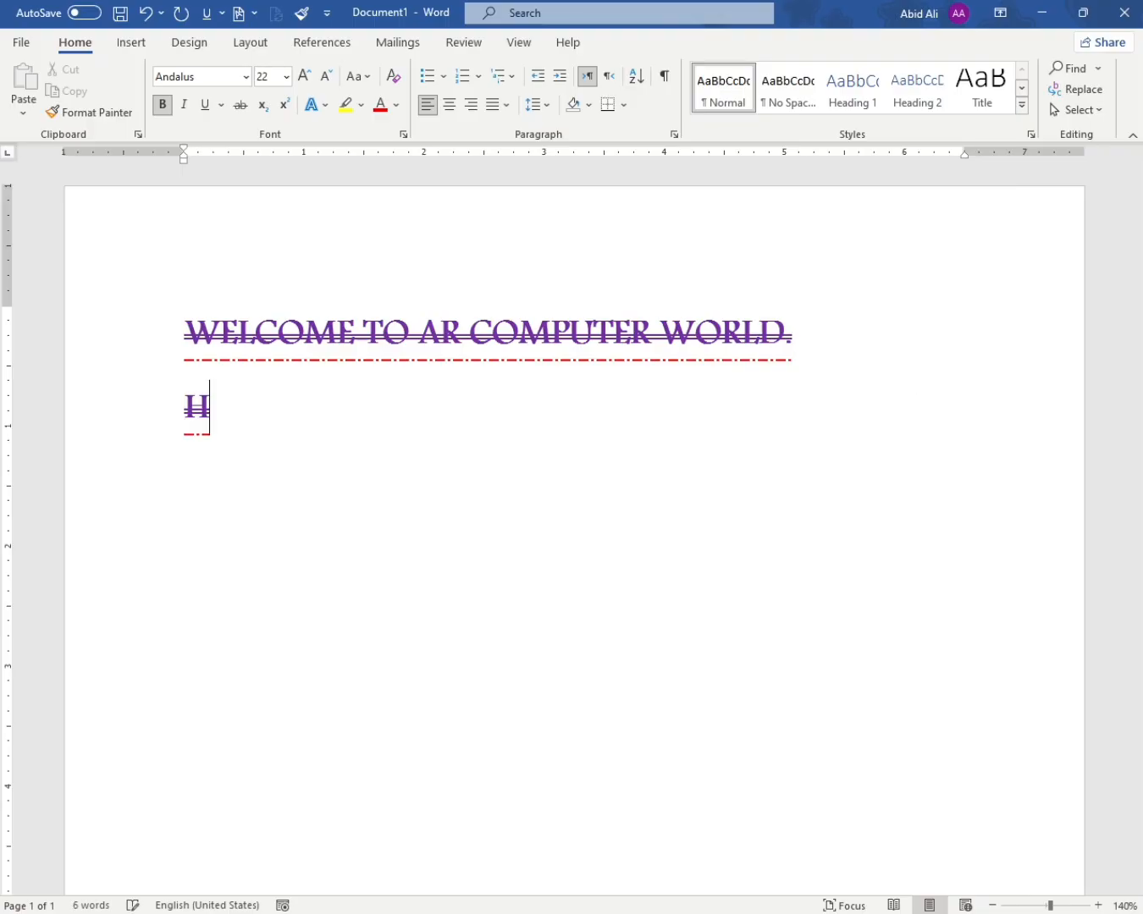
{"action": "type", "text": "2O"}
{"action": "key", "text": "Return"}
{"action": "type", "text": "CO2"}
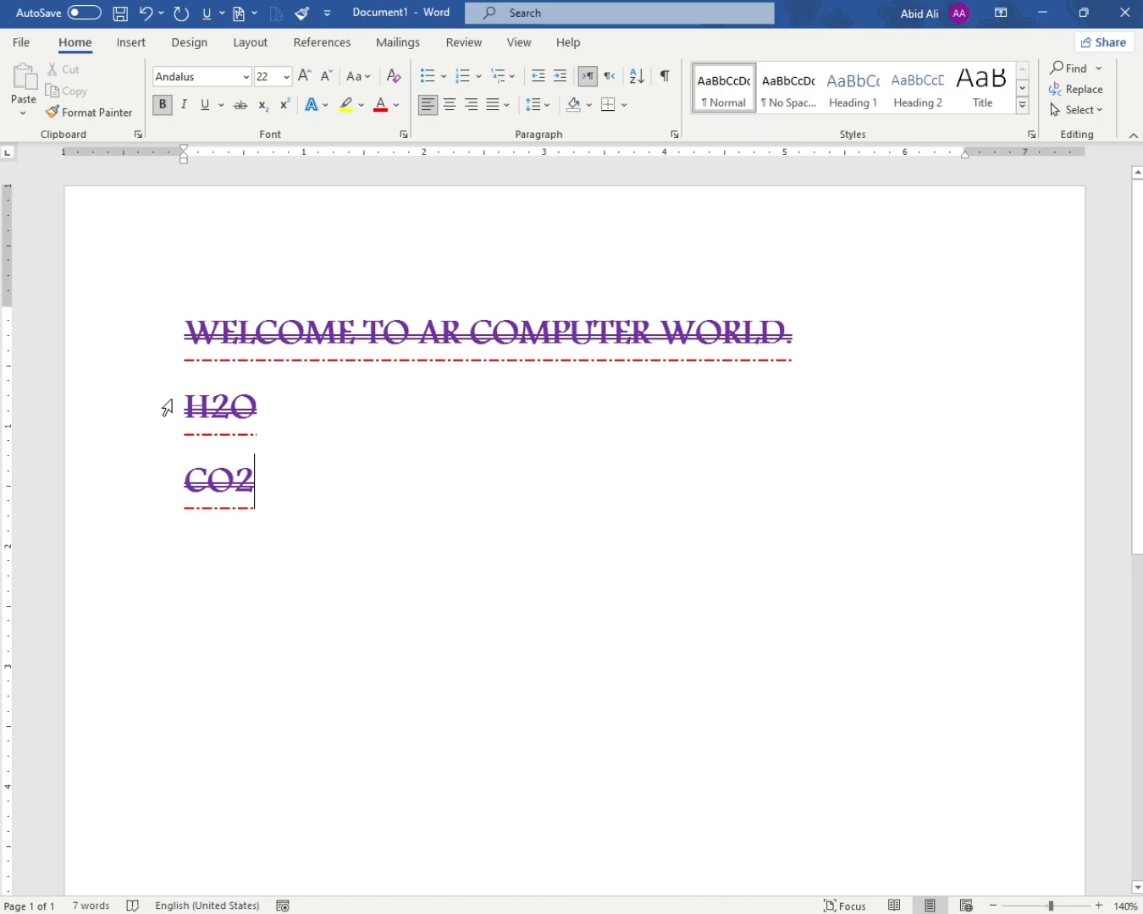
Clear all formatting from the H2O and CO2 lines and enlarge both to 48 pt
{"action": "left_click_drag", "start_coordinate": [165, 403], "coordinate": [251, 508]}
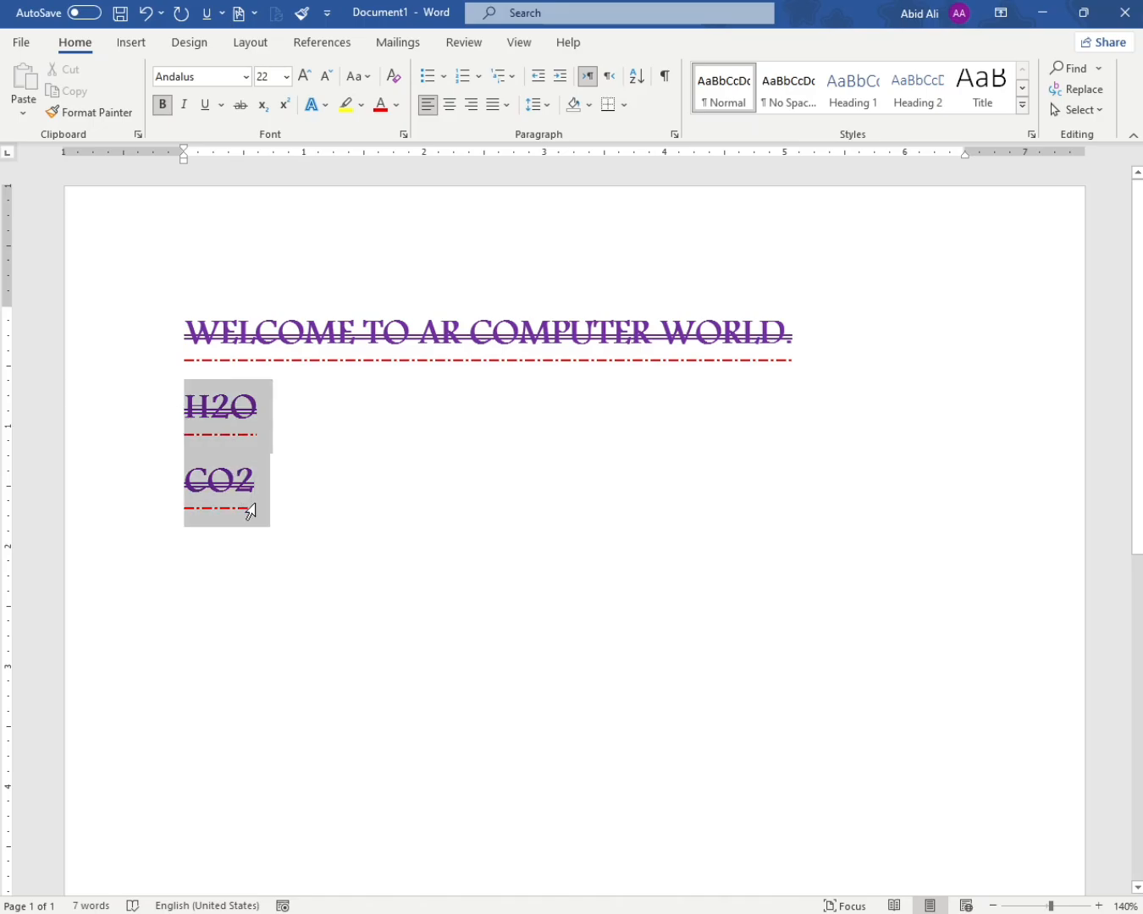
{"action": "left_click", "coordinate": [393, 76]}
{"action": "left_click", "coordinate": [305, 77]}
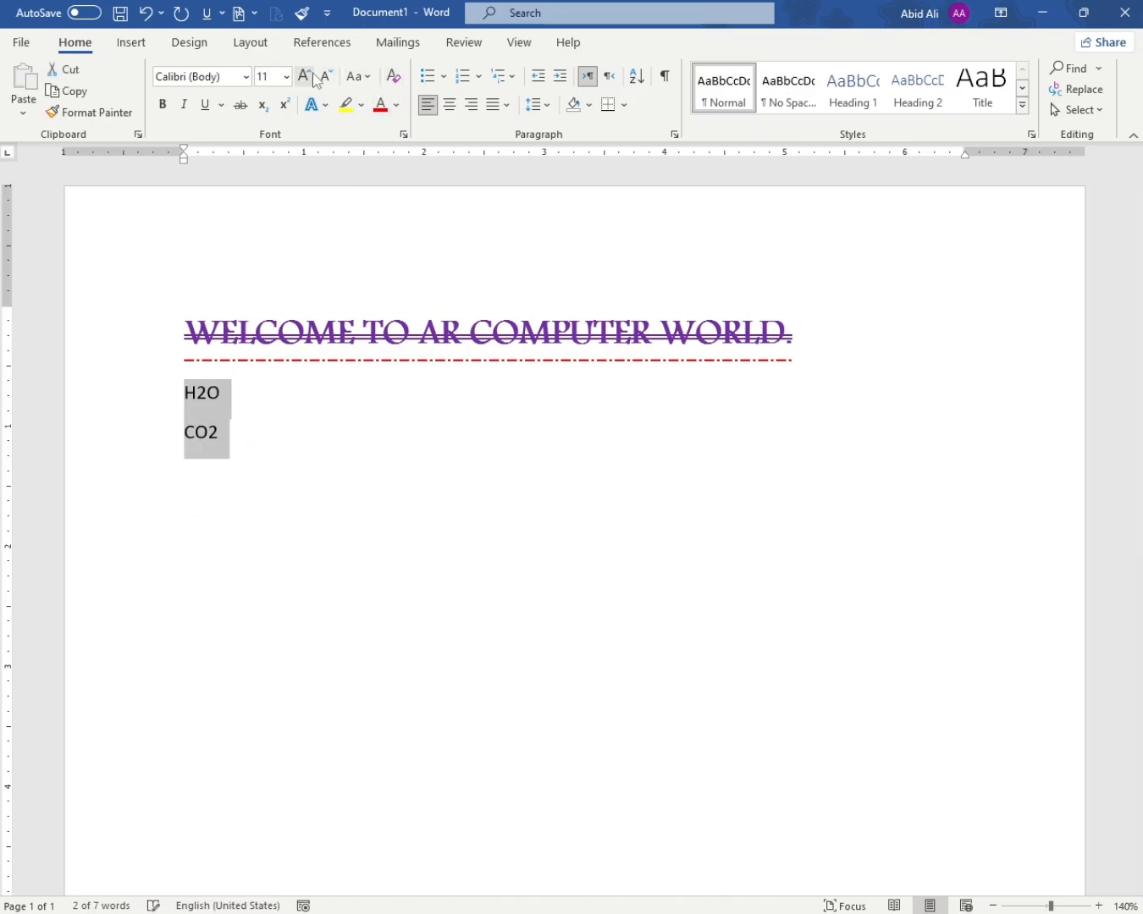
{"action": "left_click", "coordinate": [304, 76]}
{"action": "left_click", "coordinate": [312, 77]}
{"action": "left_click", "coordinate": [312, 77]}
{"action": "left_click", "coordinate": [312, 77]}
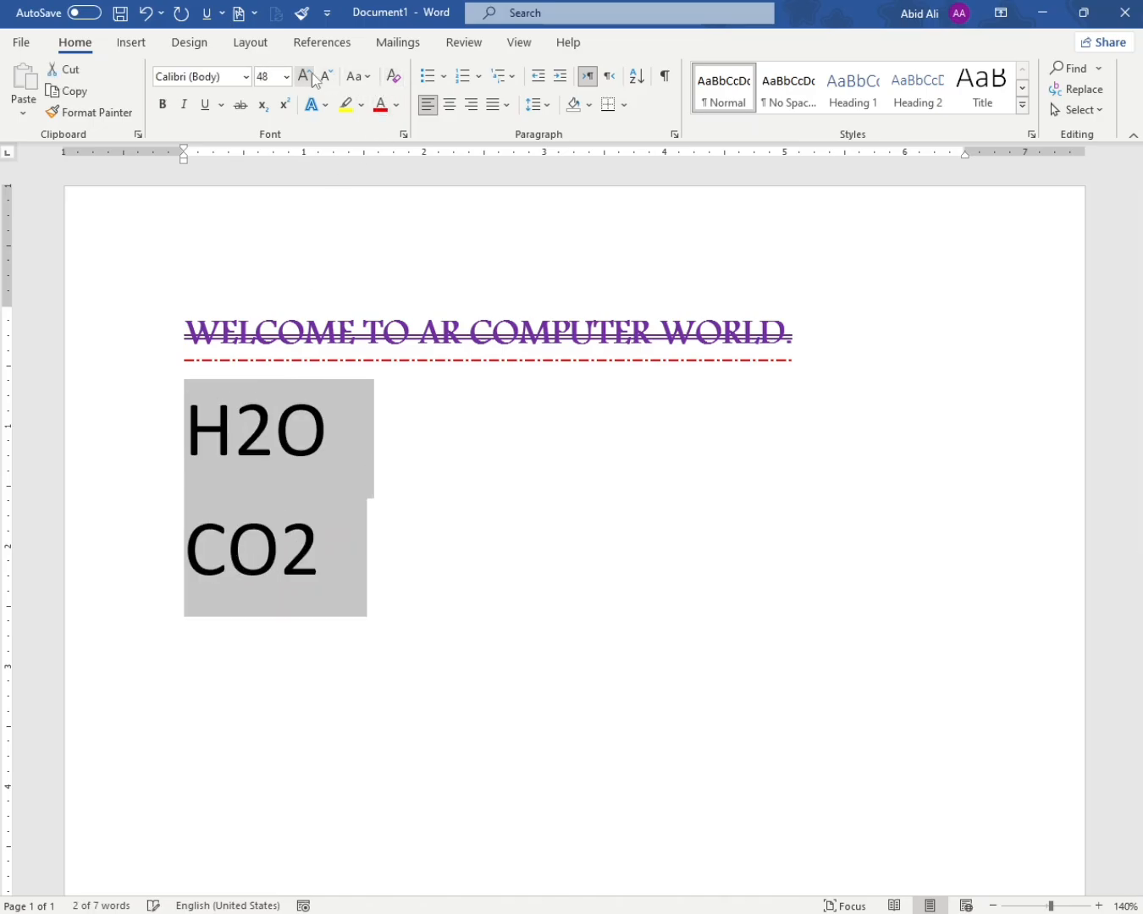
Format the 2 in H2O as subscript through the font settings
{"action": "left_click", "coordinate": [317, 367]}
{"action": "key", "text": "Left"}
{"action": "key", "text": "shift+Left"}
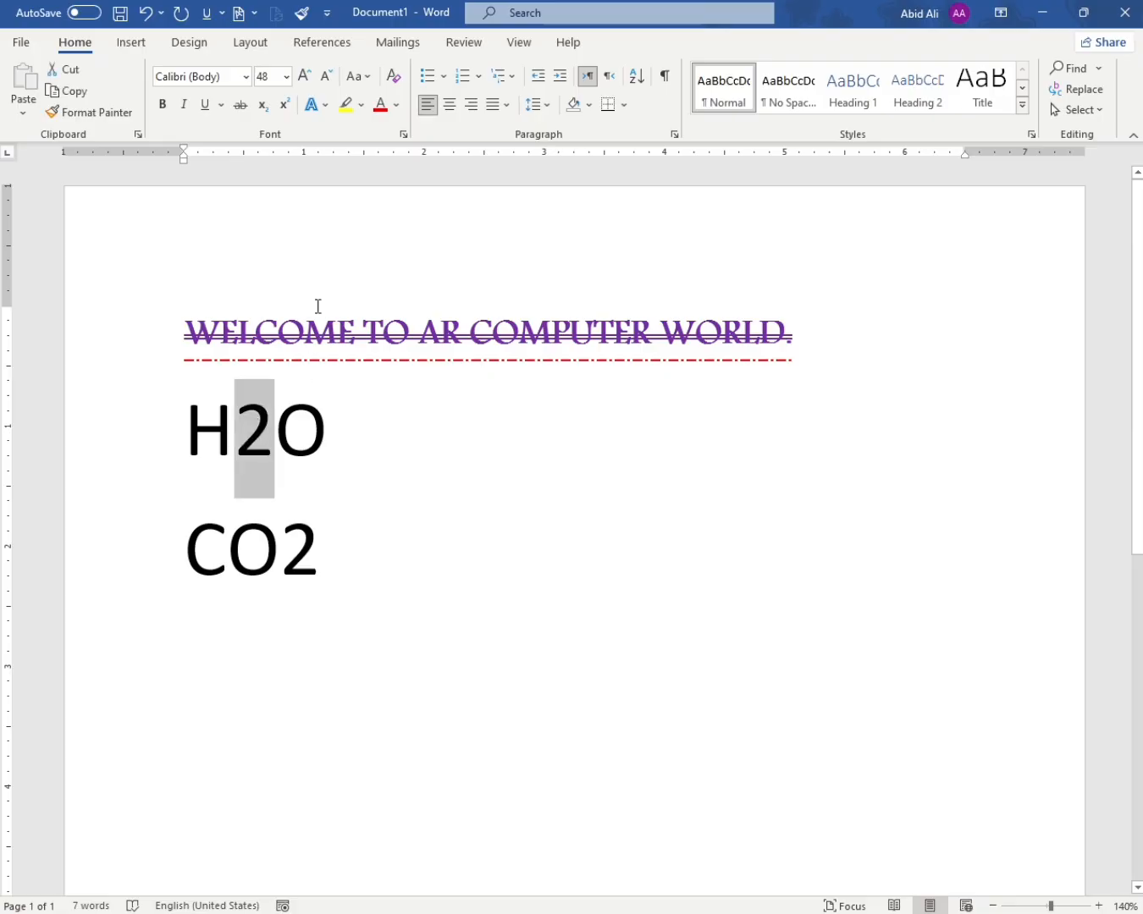
{"action": "left_click", "coordinate": [404, 134]}
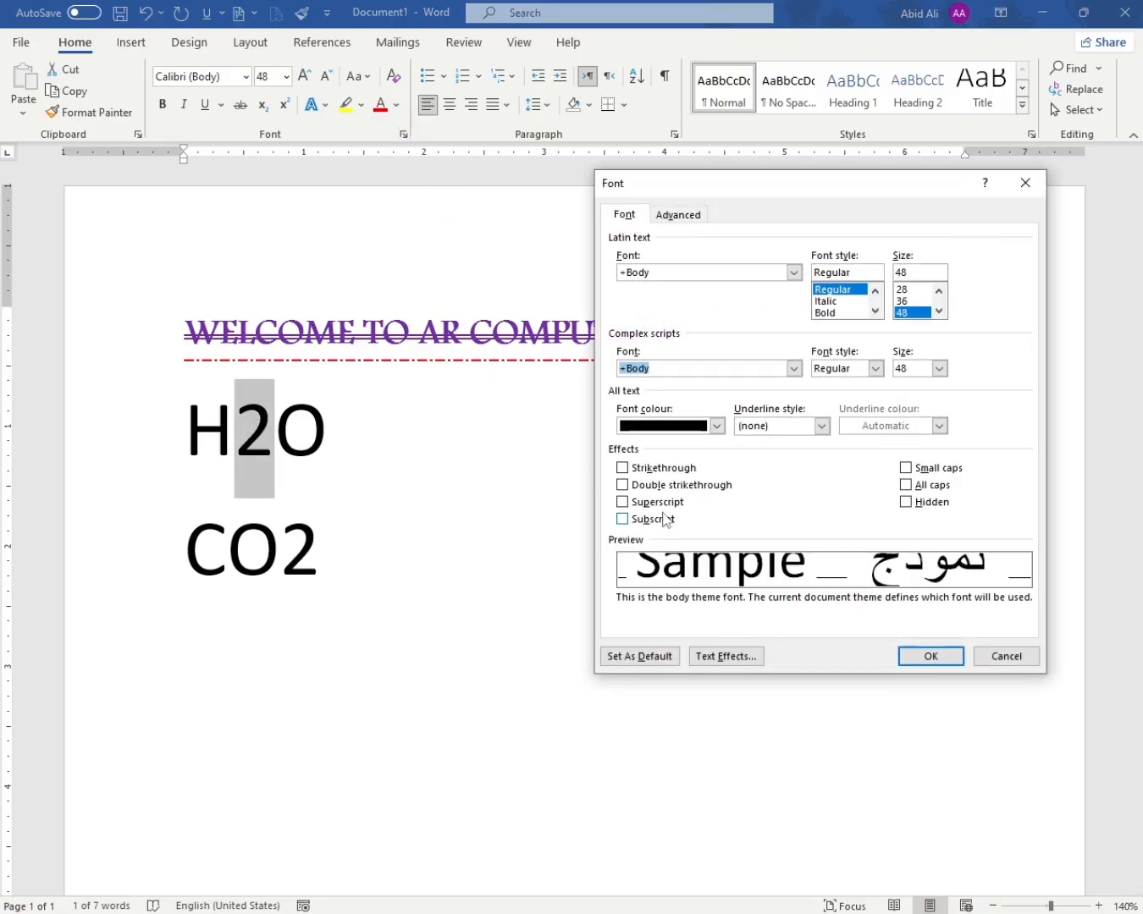
{"action": "left_click", "coordinate": [662, 503]}
{"action": "left_click", "coordinate": [659, 503]}
{"action": "left_click", "coordinate": [660, 519]}
{"action": "left_click", "coordinate": [918, 656]}
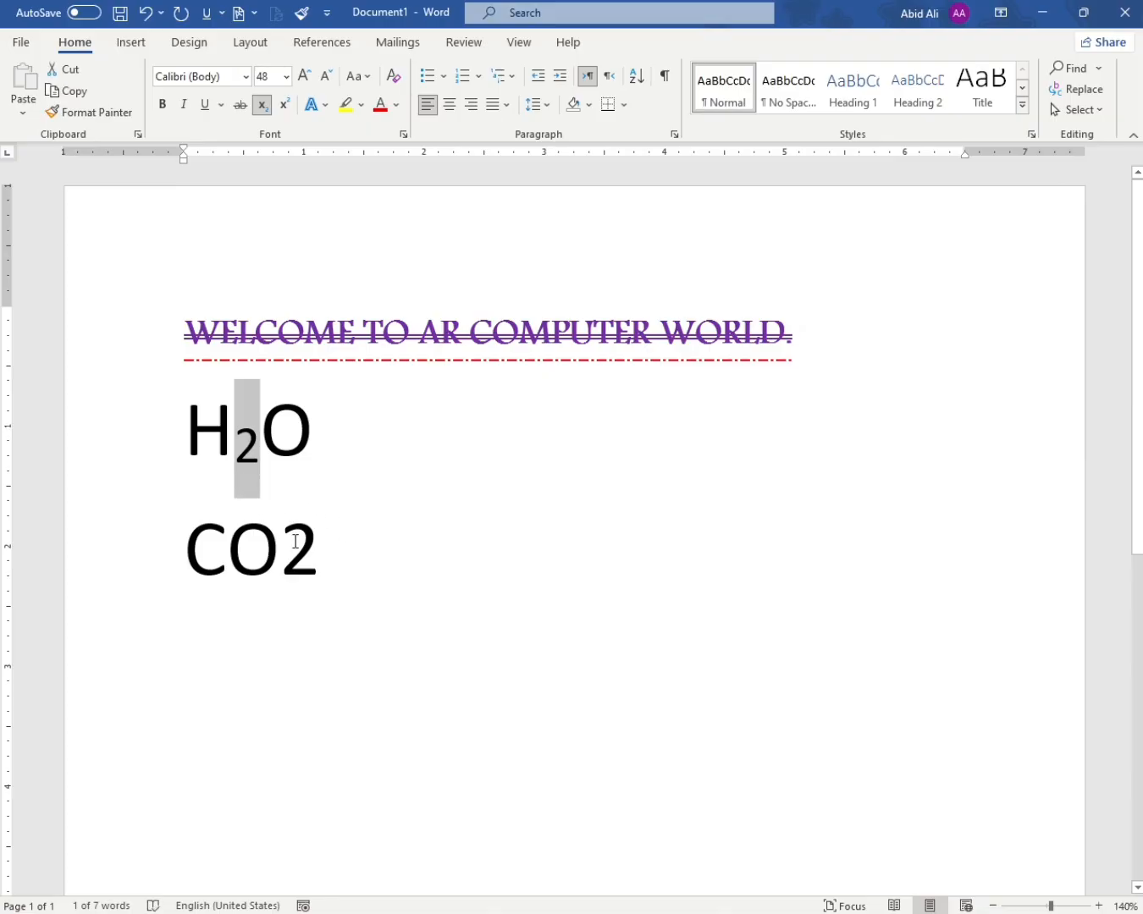
Format the 2 in CO2 as superscript through the font settings
{"action": "left_click_drag", "start_coordinate": [320, 542], "coordinate": [281, 542]}
{"action": "left_click", "coordinate": [404, 135]}
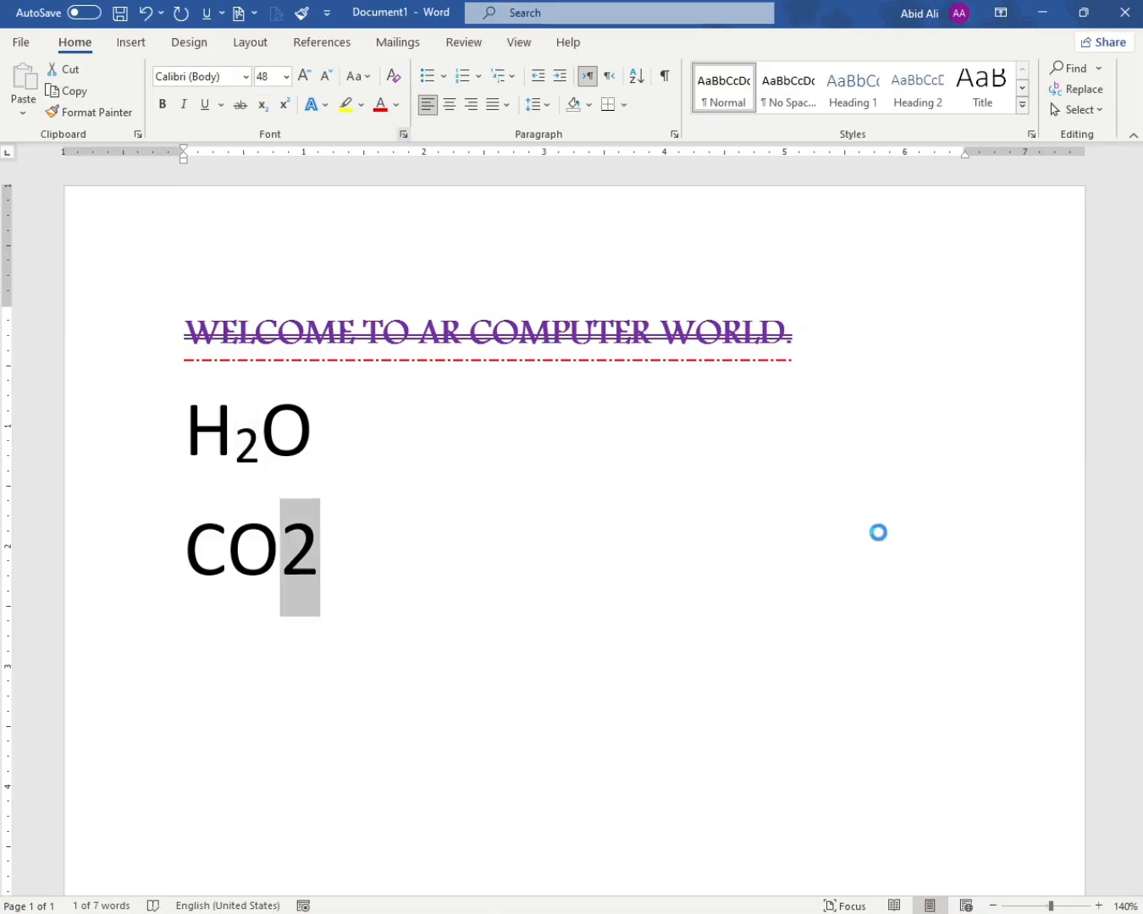
{"action": "left_click", "coordinate": [659, 502]}
{"action": "left_click", "coordinate": [940, 662]}
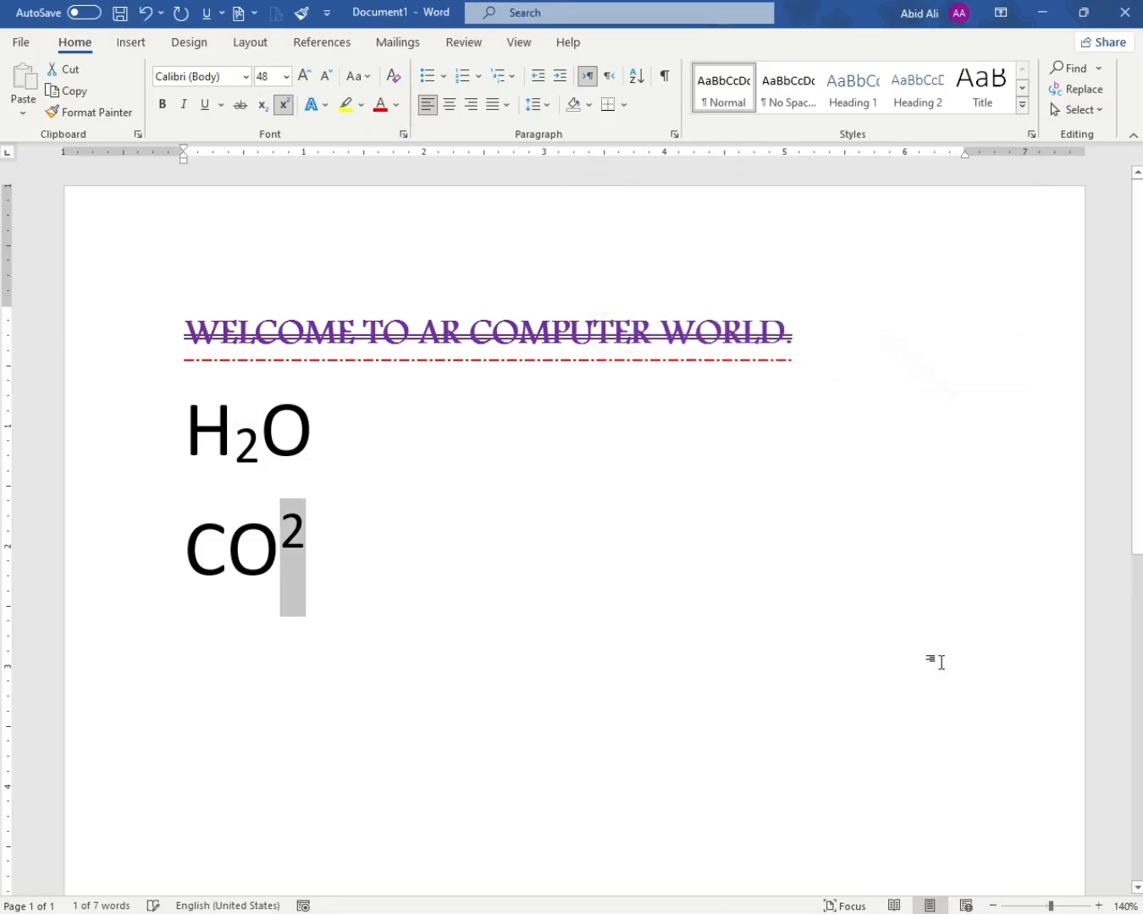
{"action": "left_click", "coordinate": [662, 604]}
{"action": "left_click", "coordinate": [405, 135]}
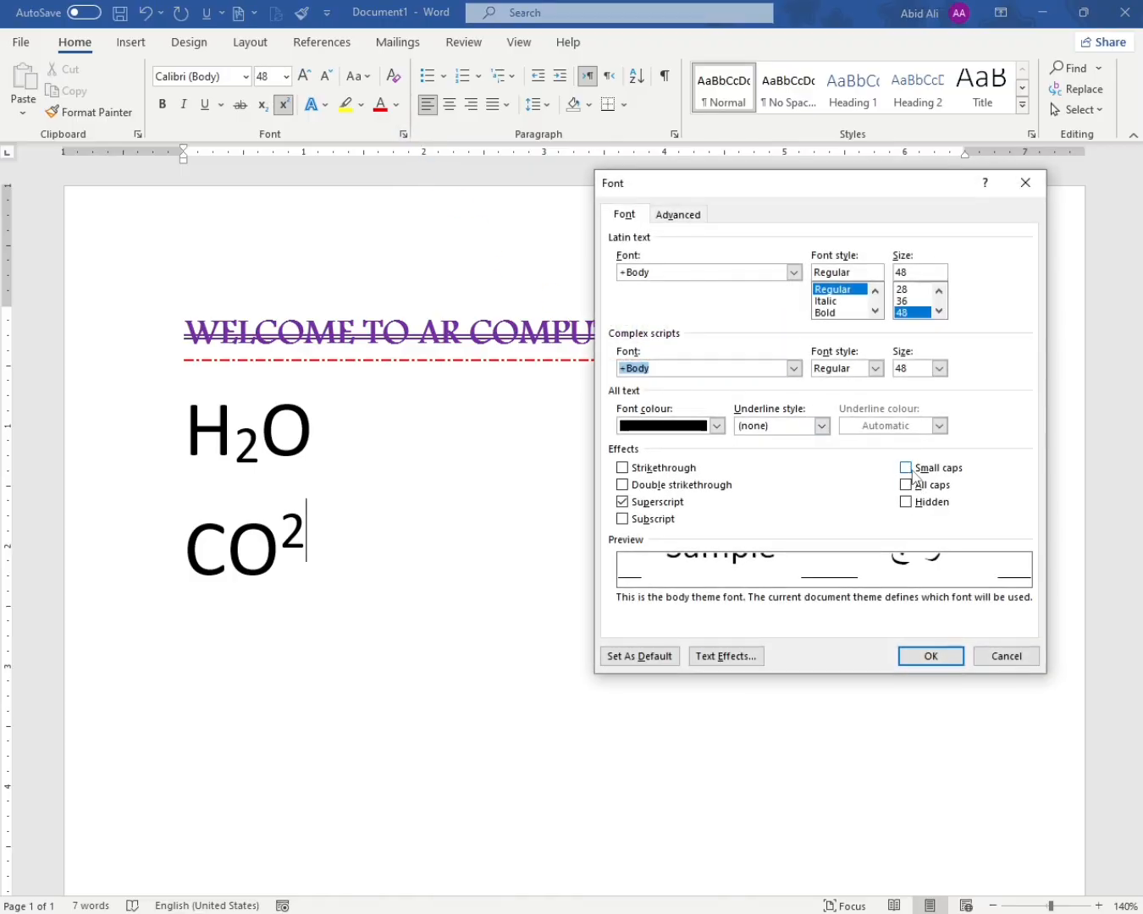
{"action": "left_click", "coordinate": [1005, 656]}
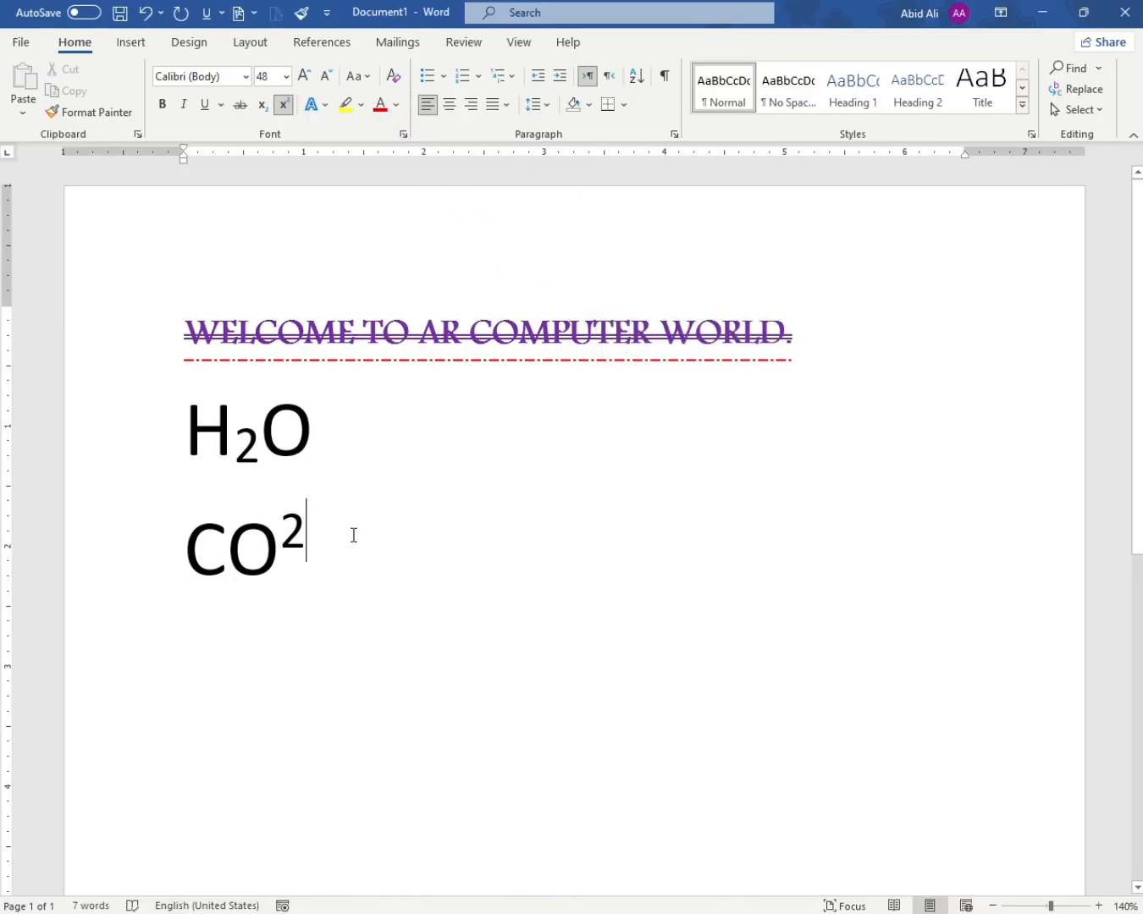
Add a line below CO2 with superscript turned off, reading "Ar Computer World"
{"action": "key", "text": "Return"}
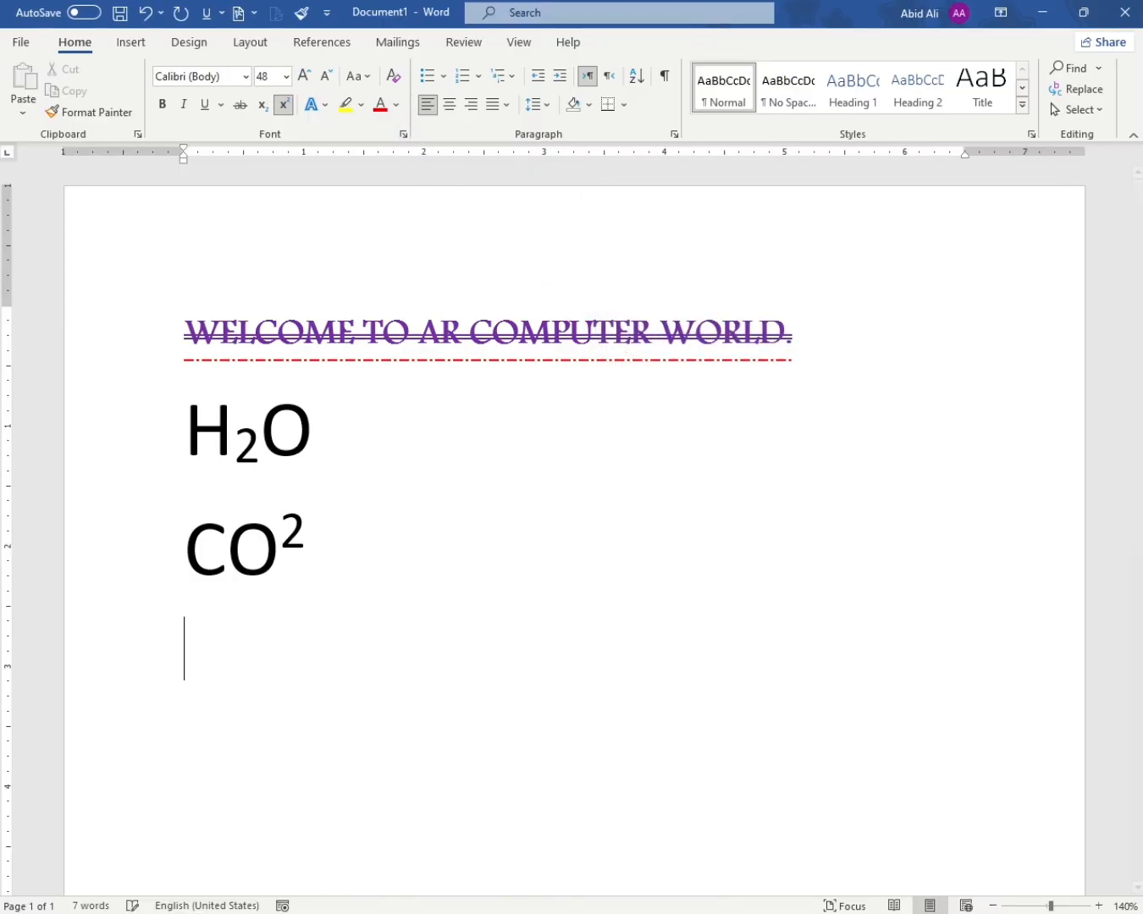
{"action": "left_click", "coordinate": [285, 105]}
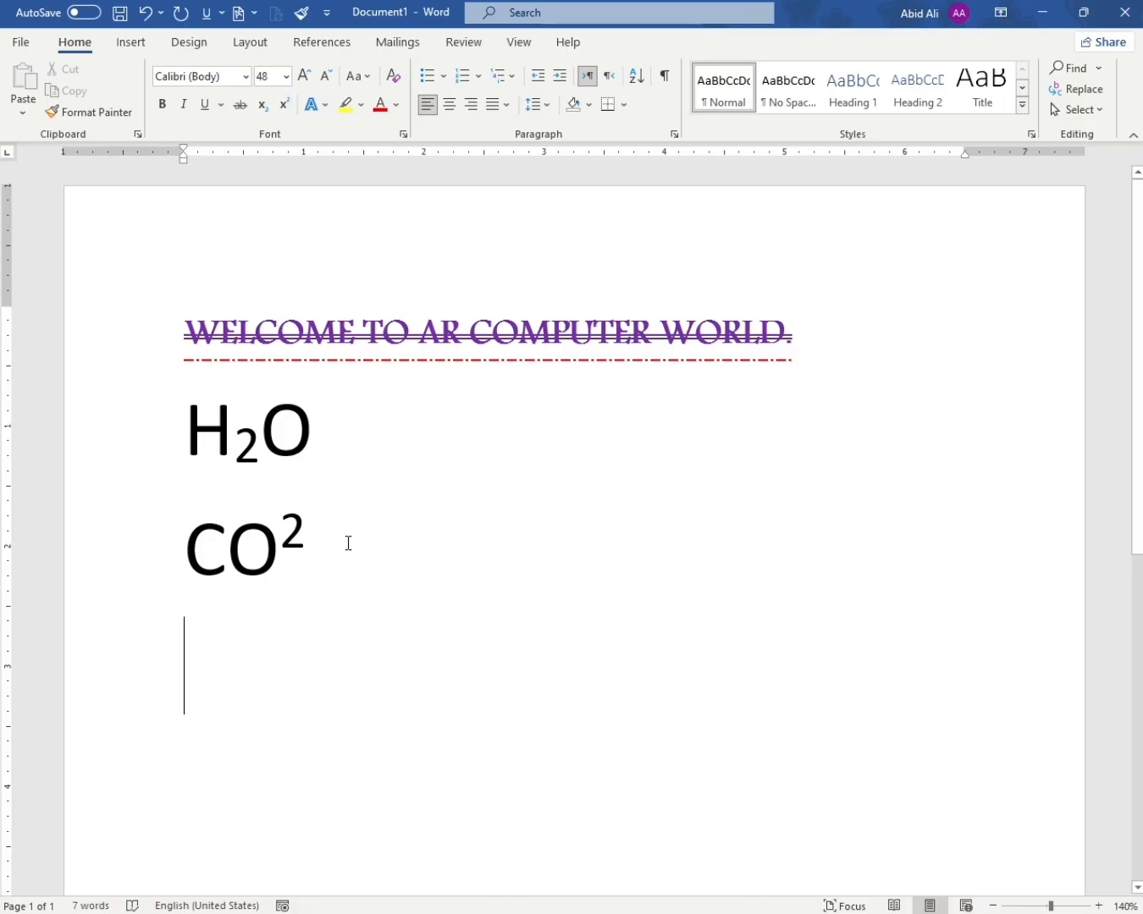
{"action": "type", "text": "Ar C"}
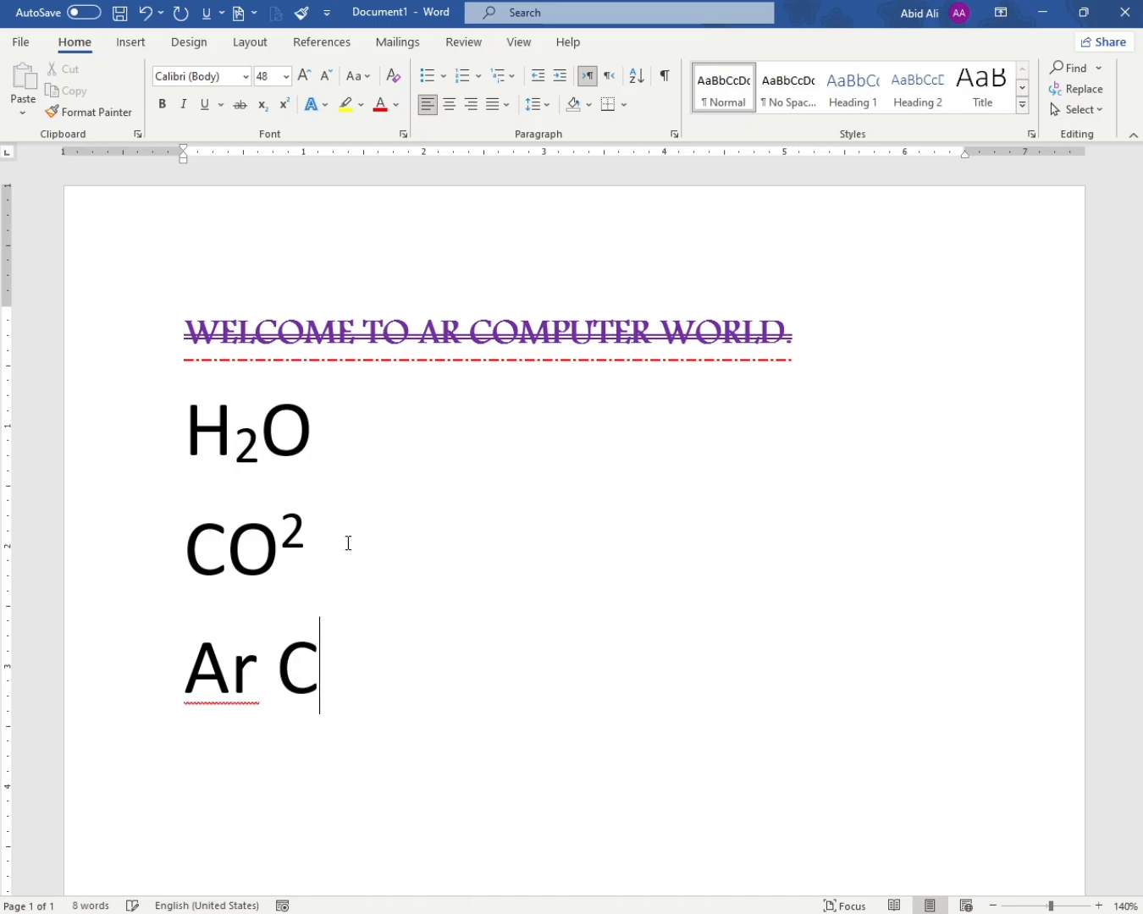
{"action": "type", "text": "omputer World"}
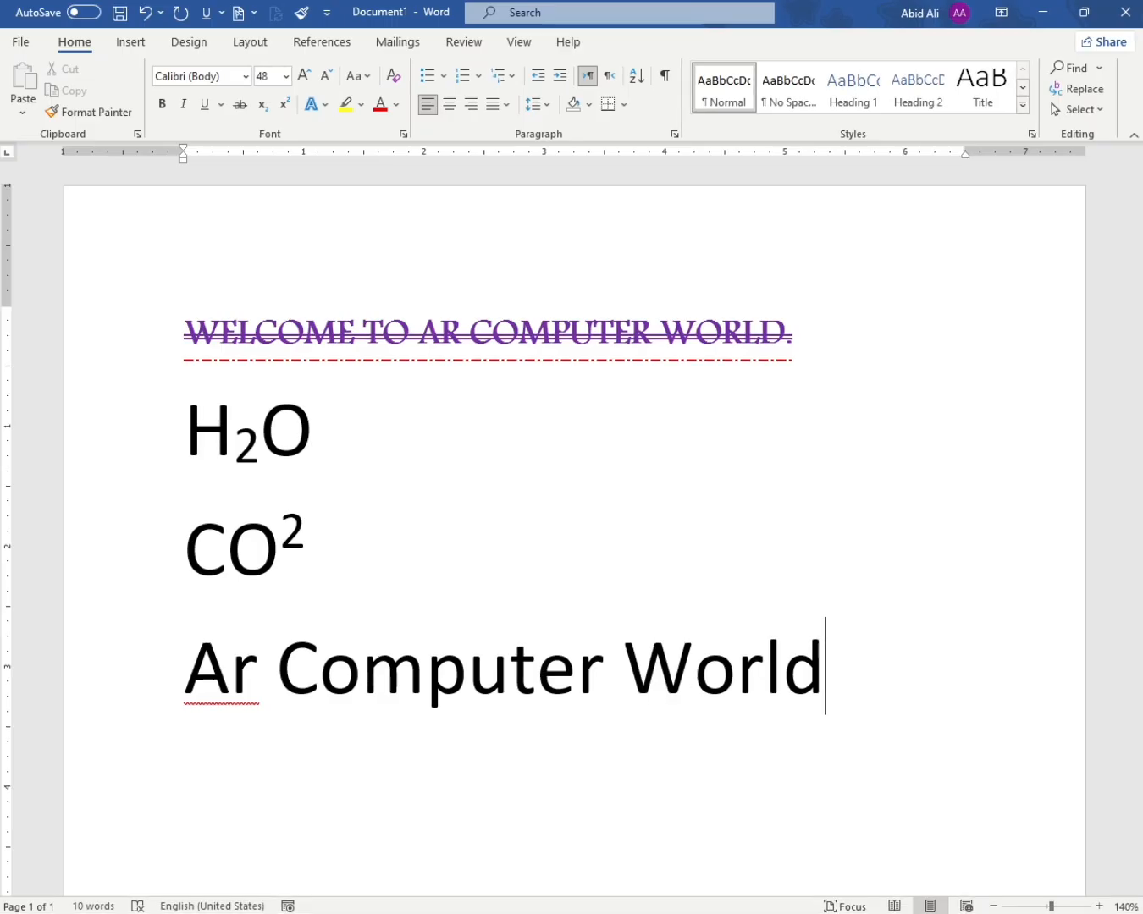
Apply the Small caps effect to the "Ar Computer World" line through the font settings
{"action": "left_click", "coordinate": [106, 682]}
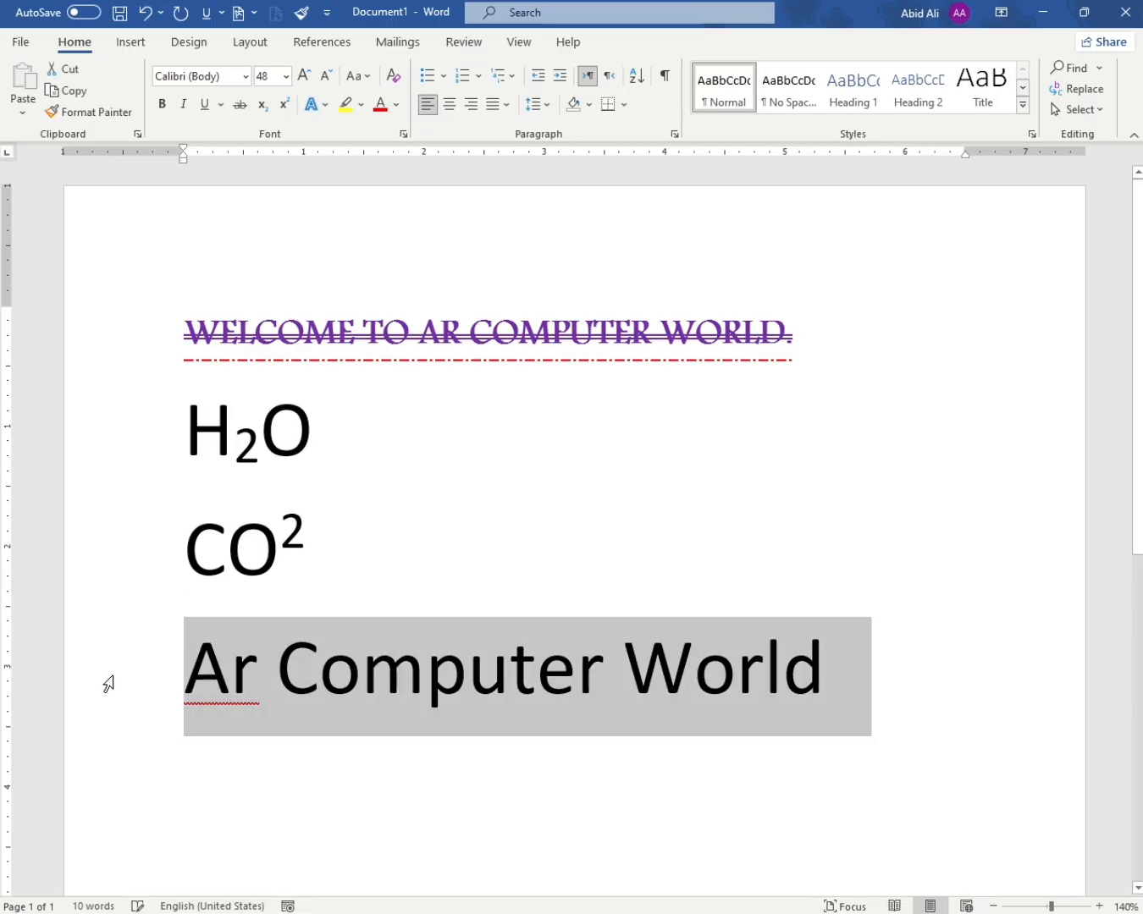
{"action": "left_click", "coordinate": [403, 134]}
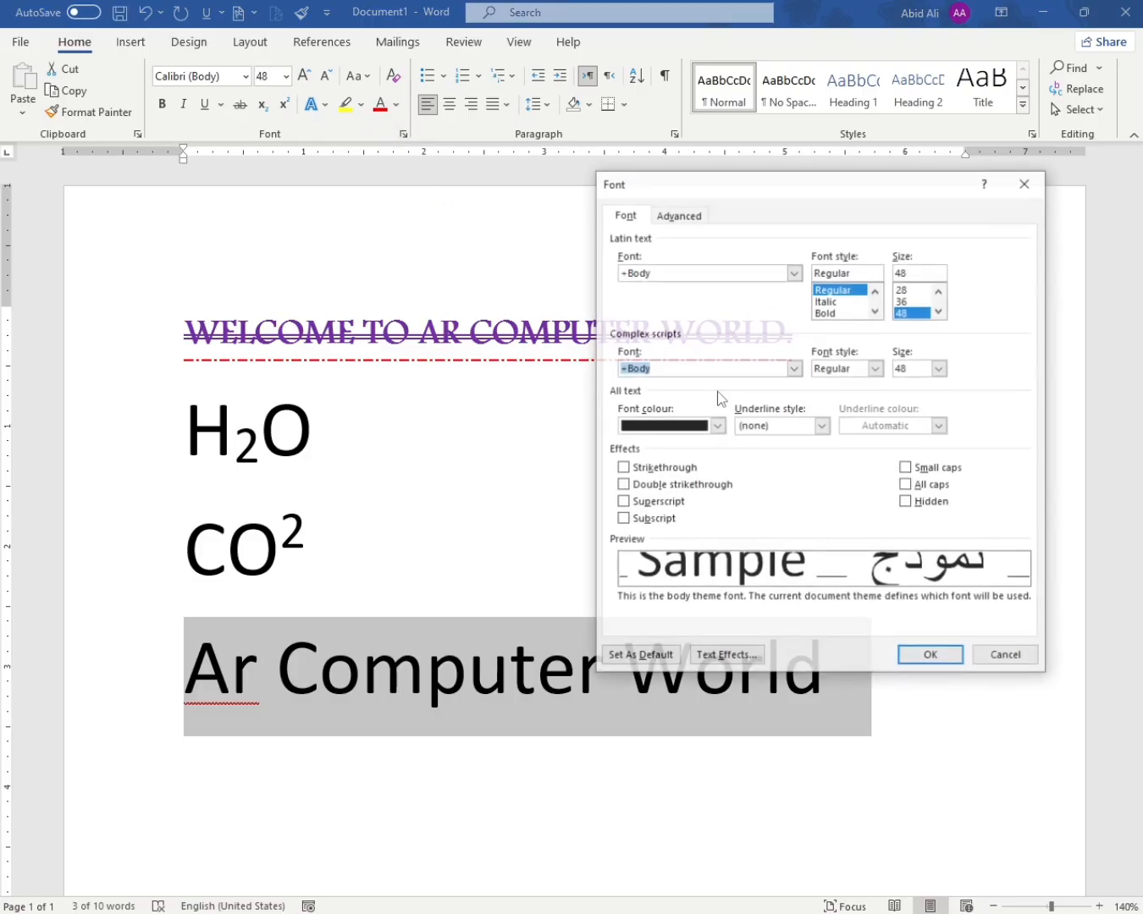
{"action": "left_click", "coordinate": [907, 468]}
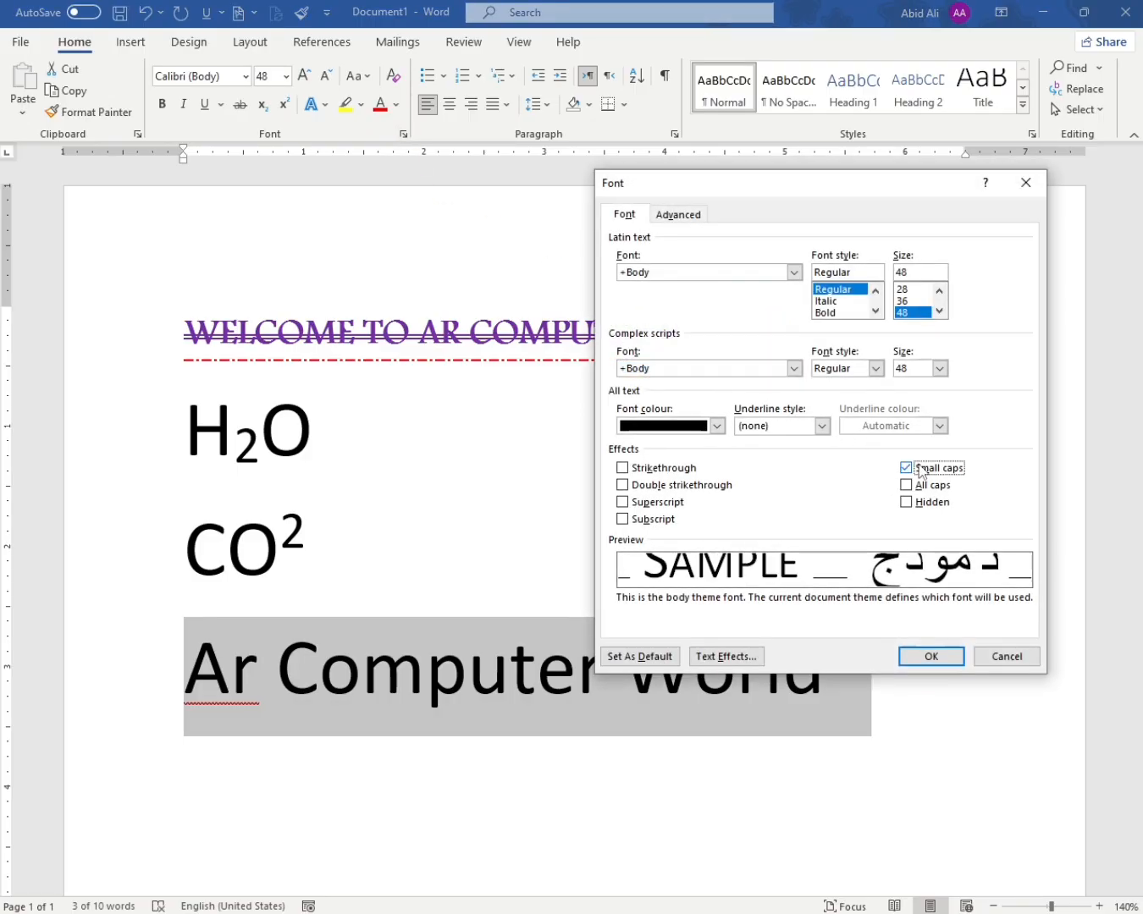
{"action": "left_click", "coordinate": [939, 657]}
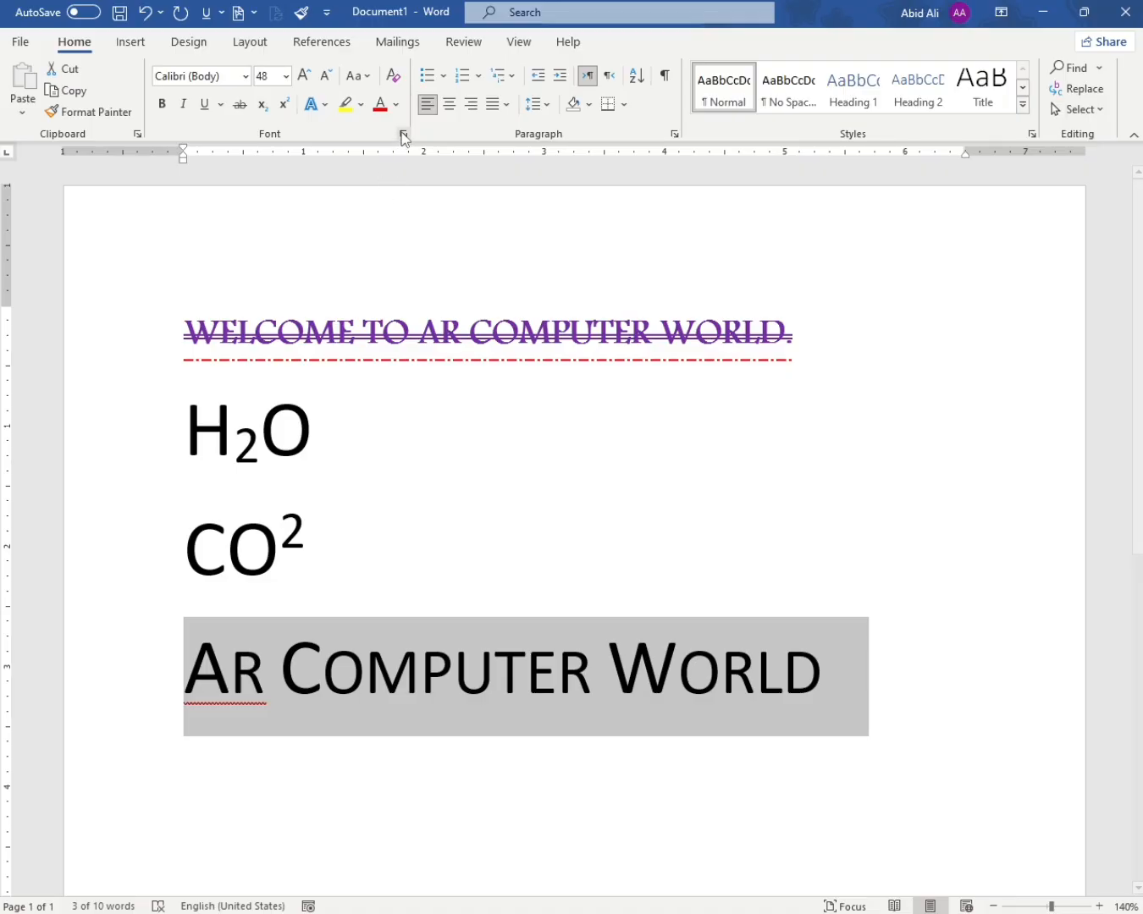
Switch the "Ar Computer World" line to the All caps effect through the font settings
{"action": "key", "text": "ctrl+d"}
{"action": "left_click", "coordinate": [930, 491]}
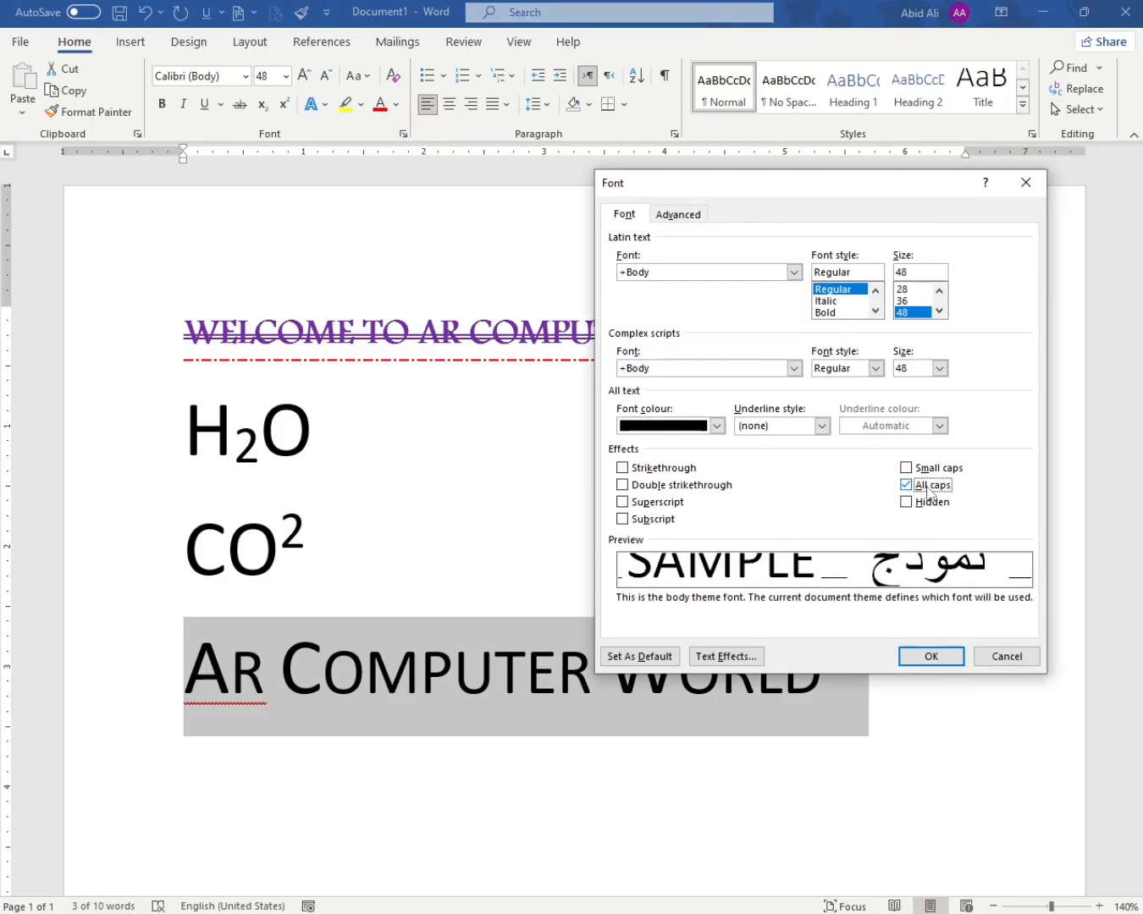
{"action": "left_click", "coordinate": [931, 657]}
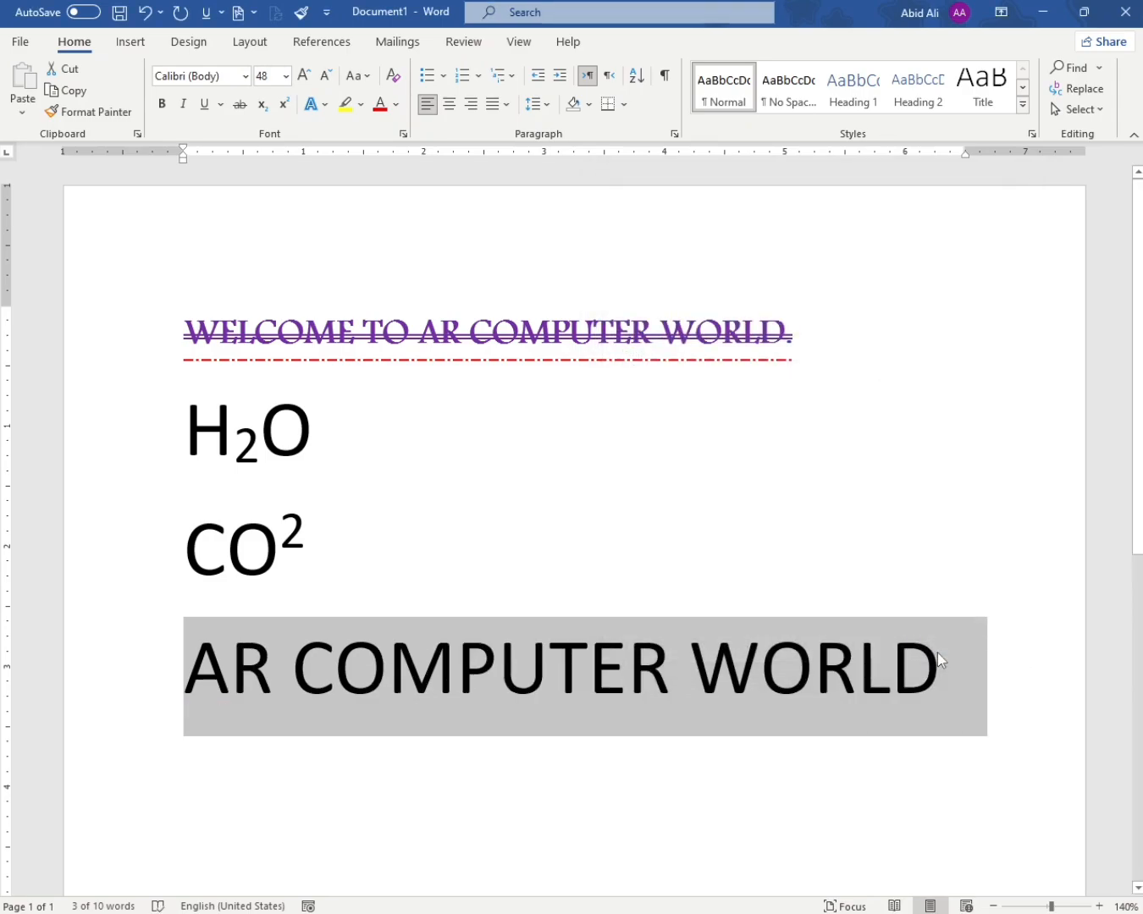
Apply the Hidden effect to the "Ar Computer World" line through the font settings
{"action": "left_click", "coordinate": [403, 134]}
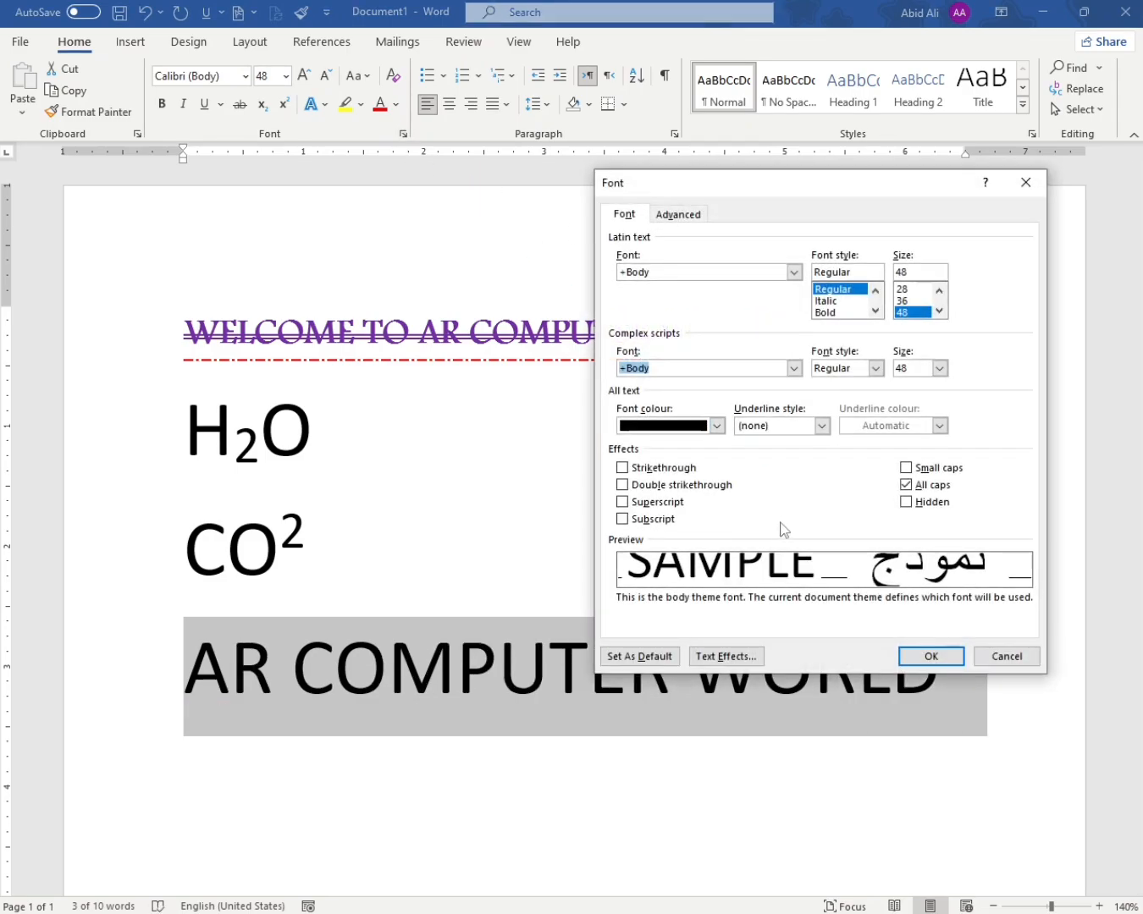
{"action": "left_click", "coordinate": [937, 504]}
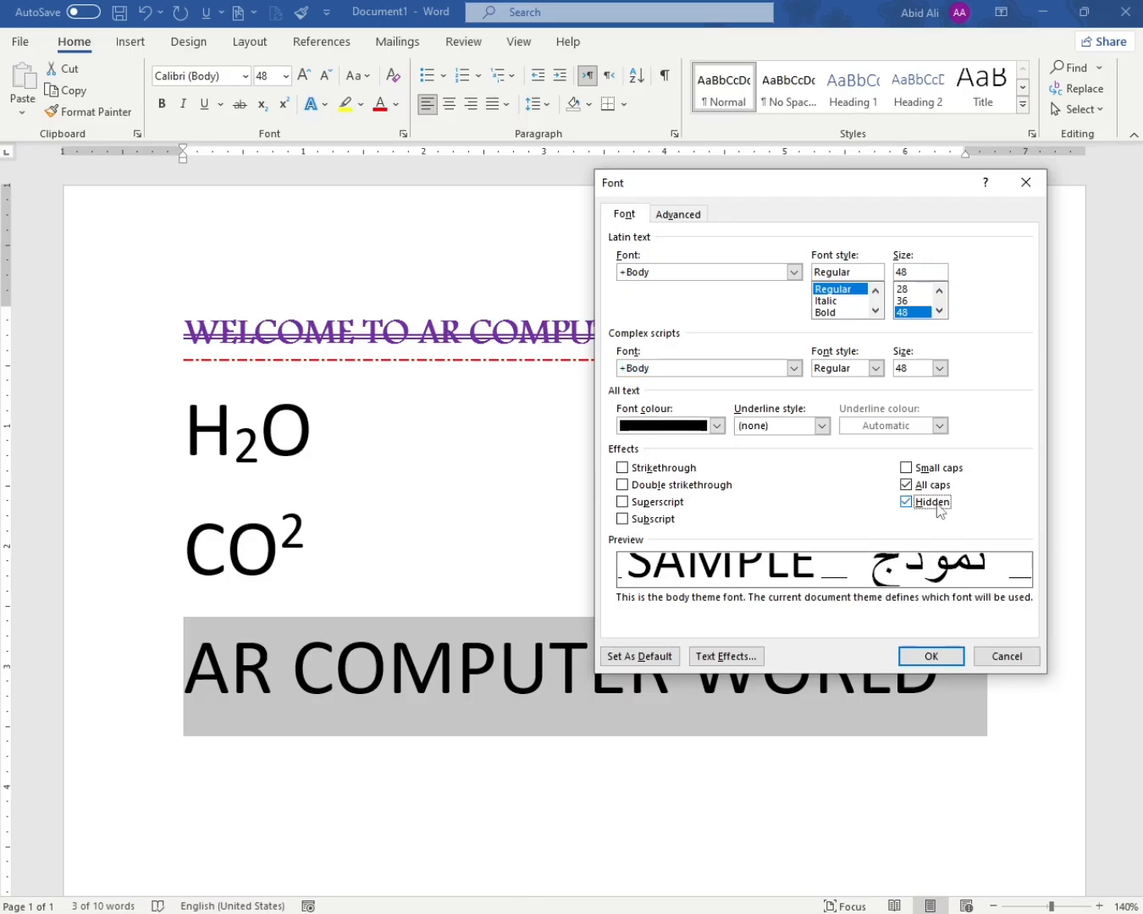
{"action": "left_click", "coordinate": [939, 657]}
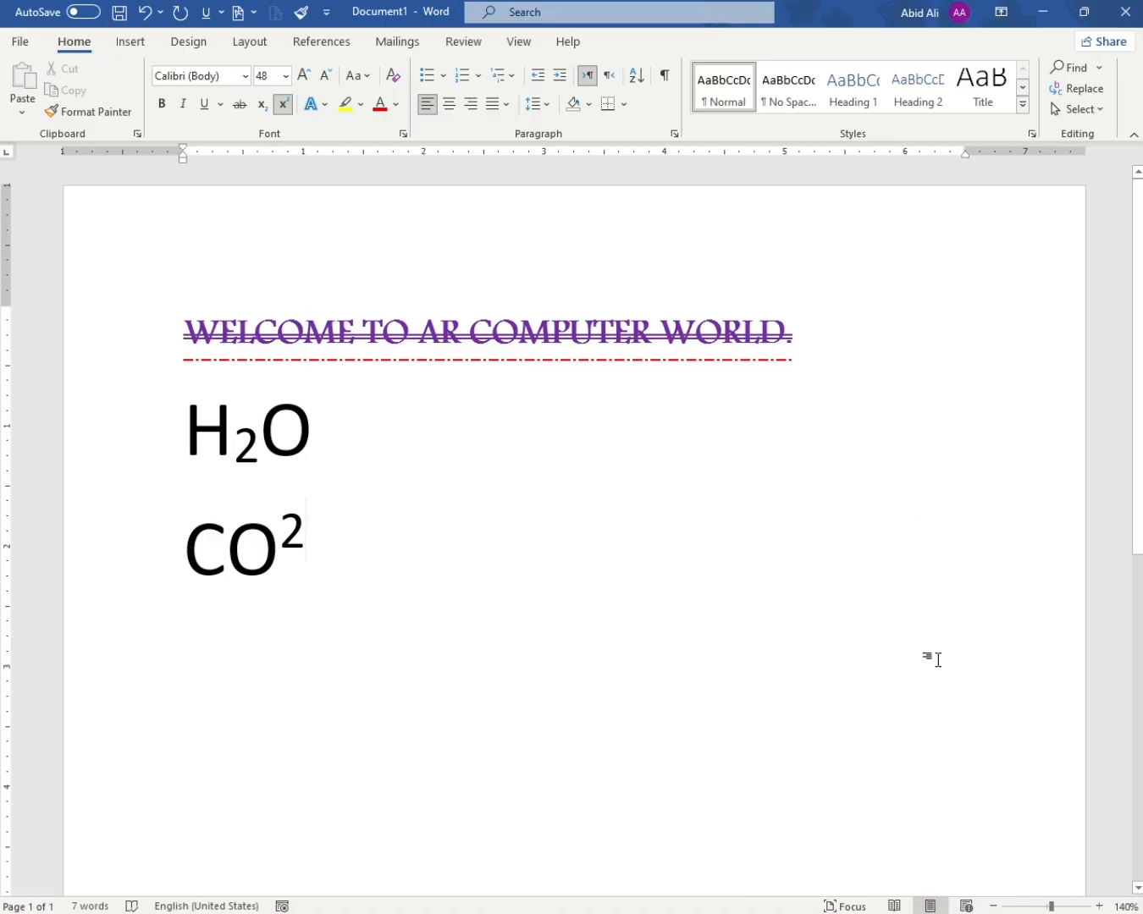
Select the whole document and remove the Hidden effect through the font settings to bring back the hidden line
{"action": "key", "text": "ctrl+d"}
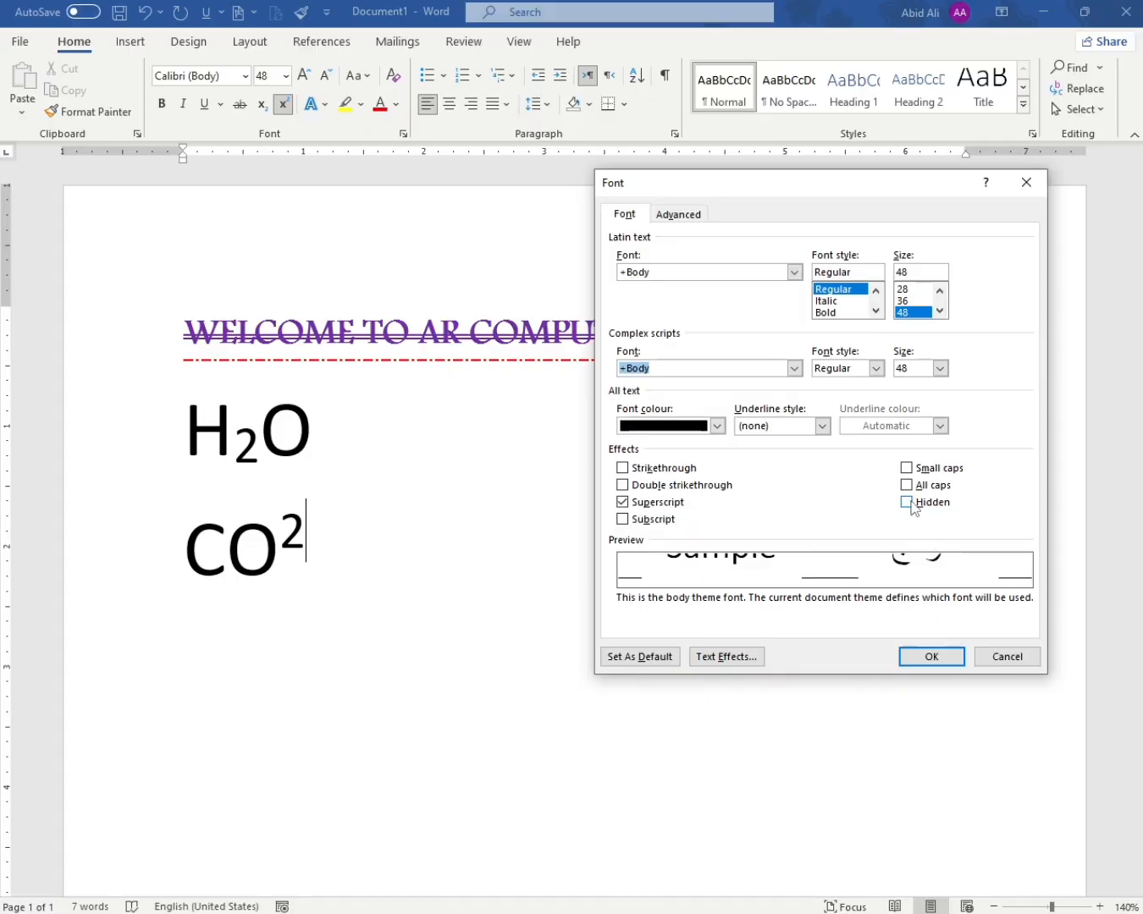
{"action": "left_click", "coordinate": [1007, 657]}
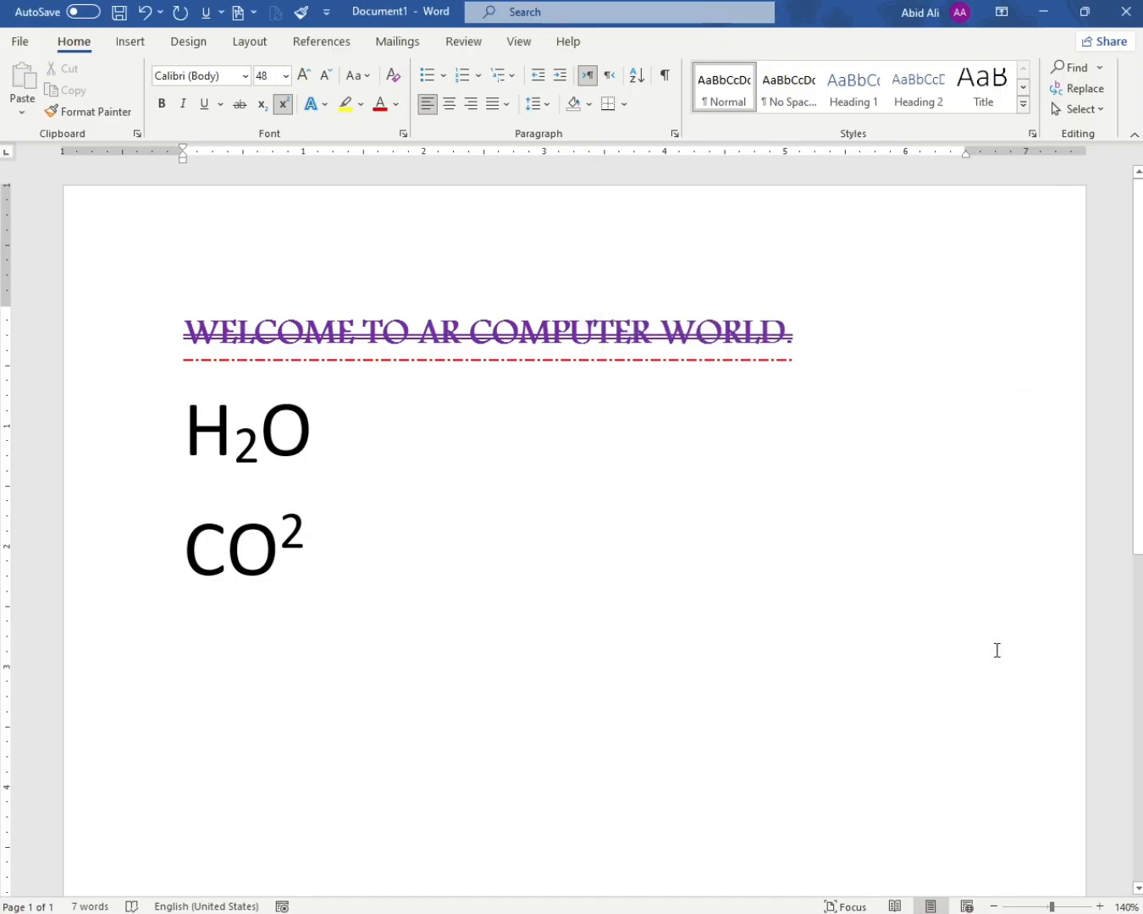
{"action": "key", "text": "ctrl+a"}
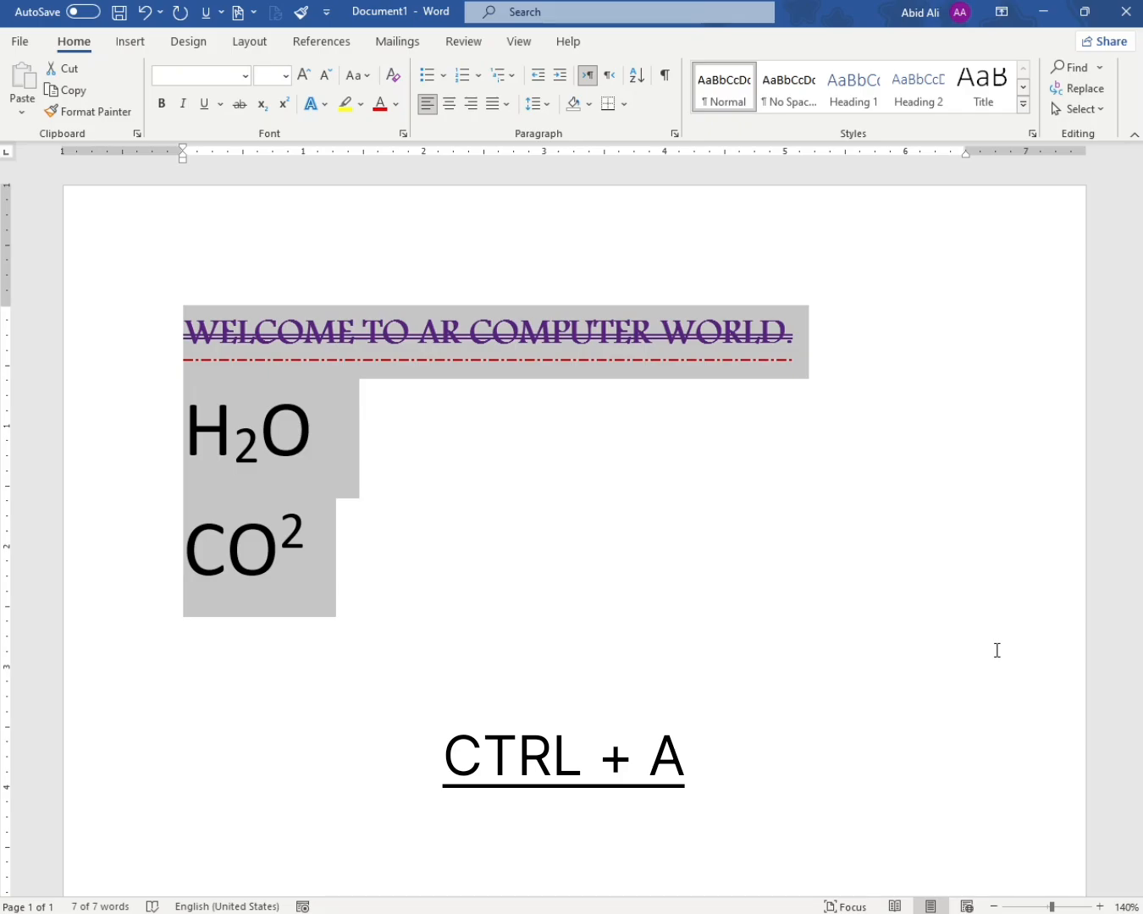
{"action": "key", "text": "ctrl+d"}
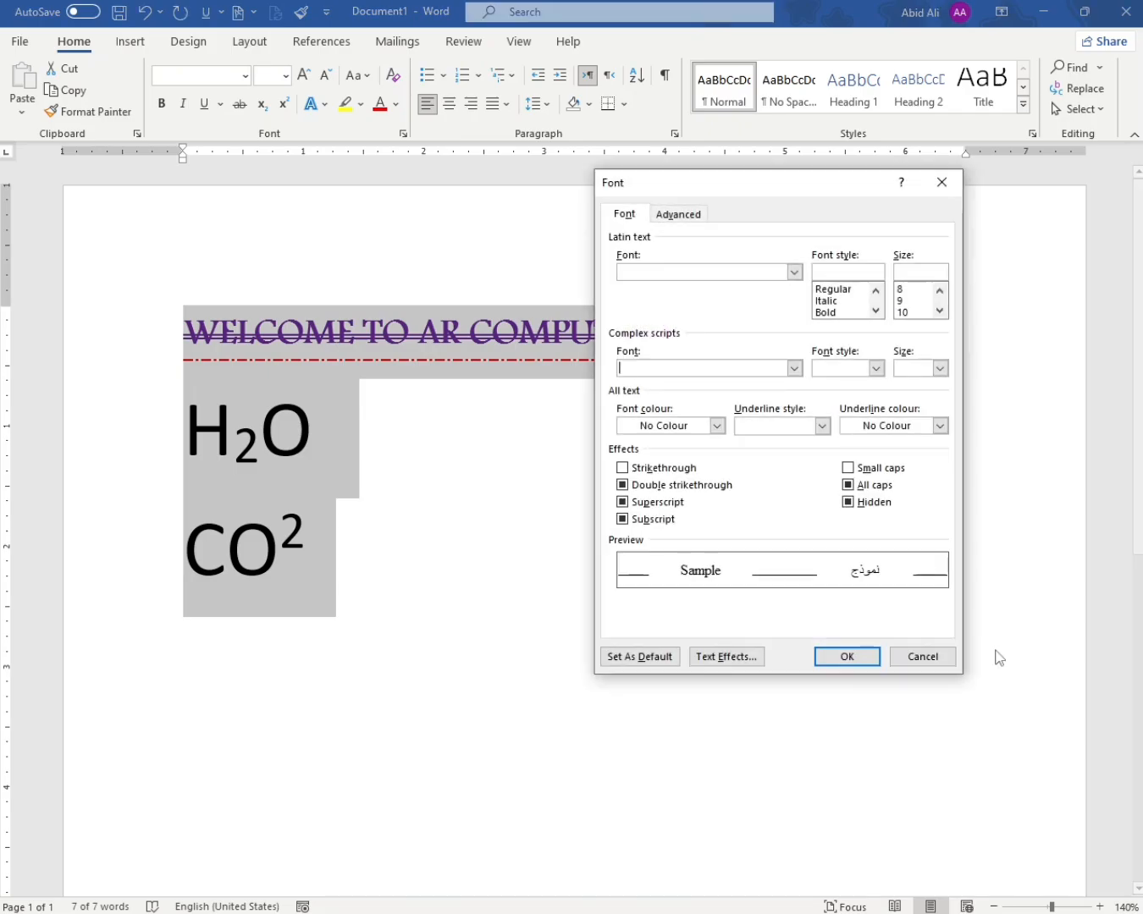
{"action": "left_click", "coordinate": [860, 507]}
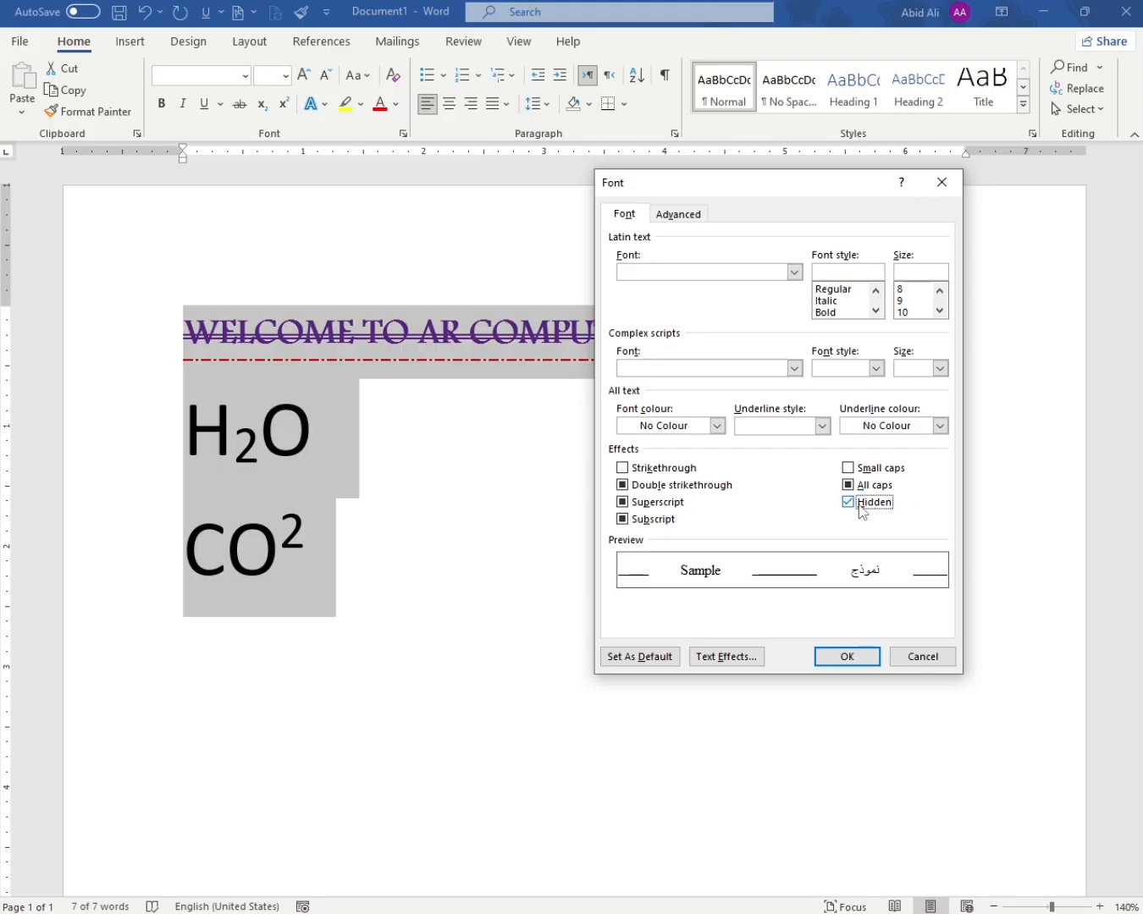
{"action": "left_click", "coordinate": [849, 502]}
{"action": "left_click", "coordinate": [847, 657]}
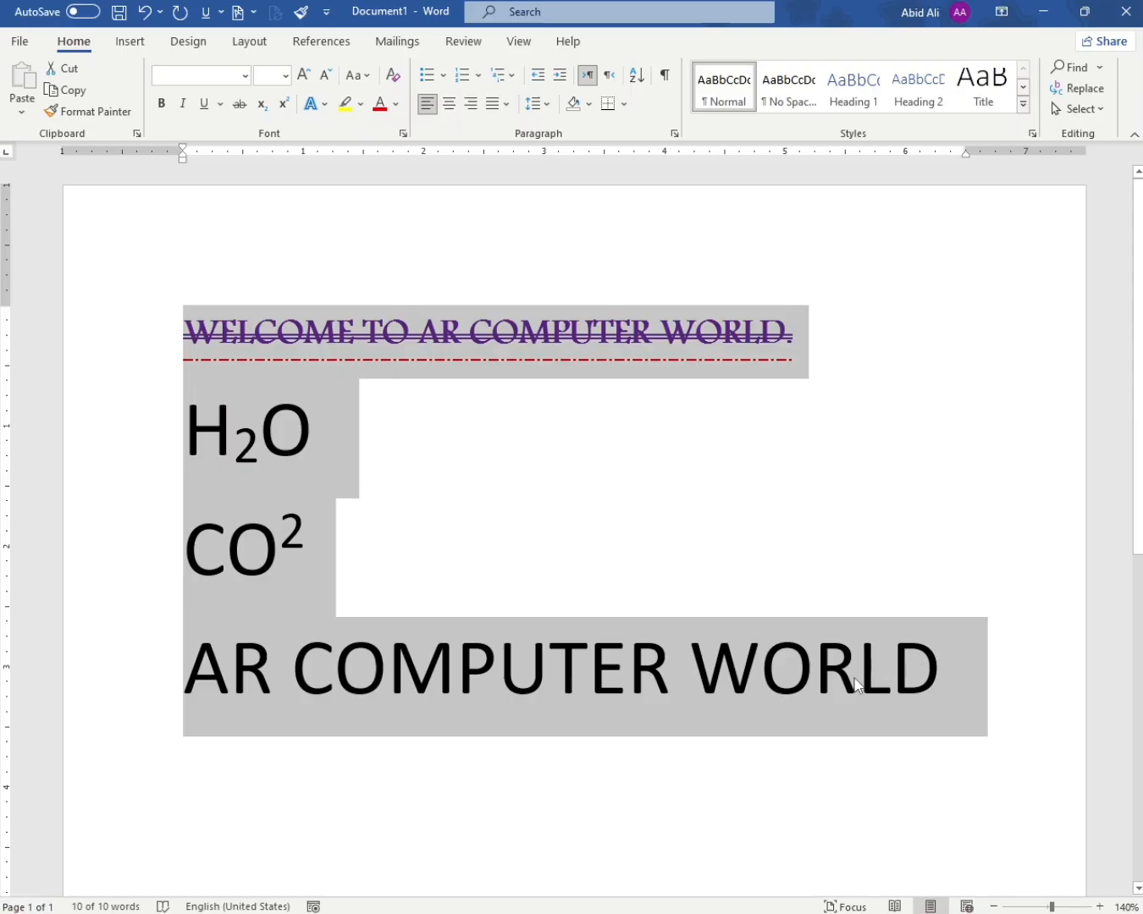
{"action": "left_click", "coordinate": [881, 674]}
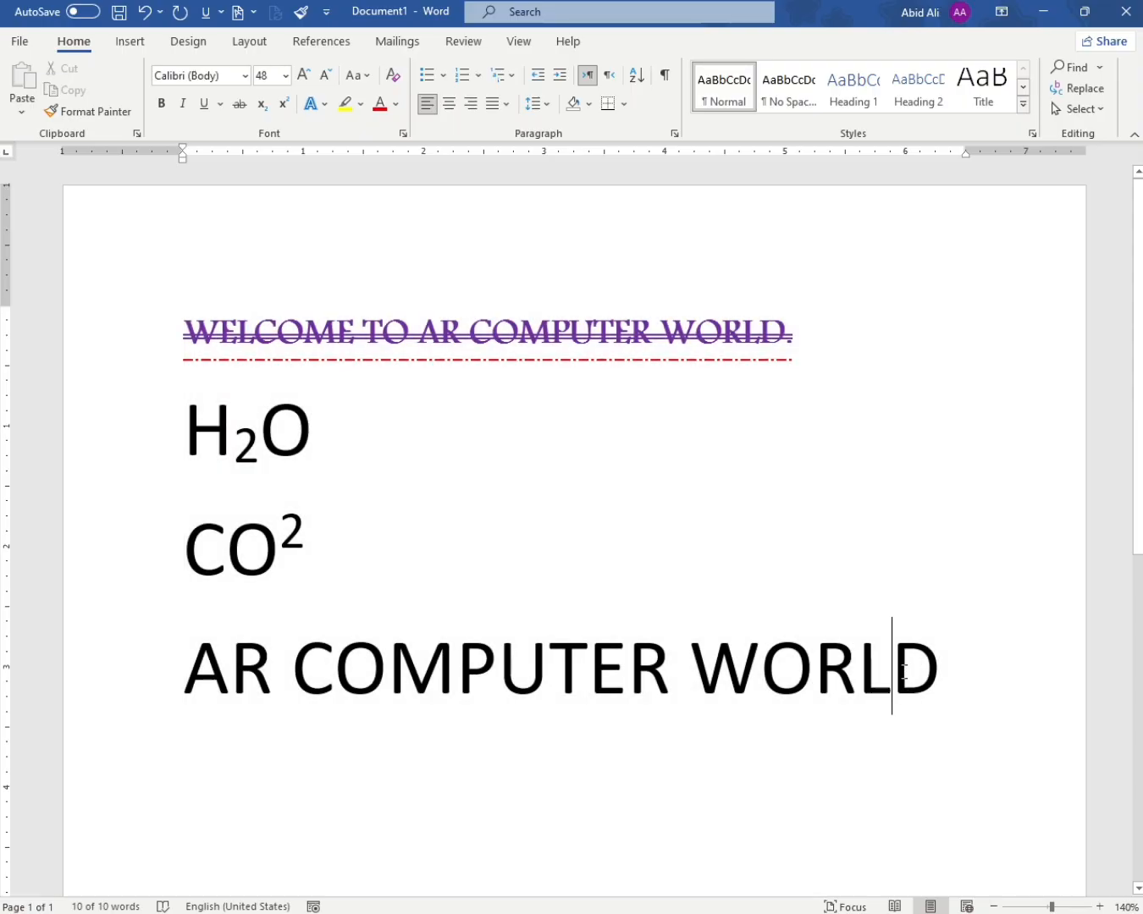
Examine the character spacing and OpenType options in the advanced font settings, leaving without applying anything
{"action": "left_click", "coordinate": [403, 133]}
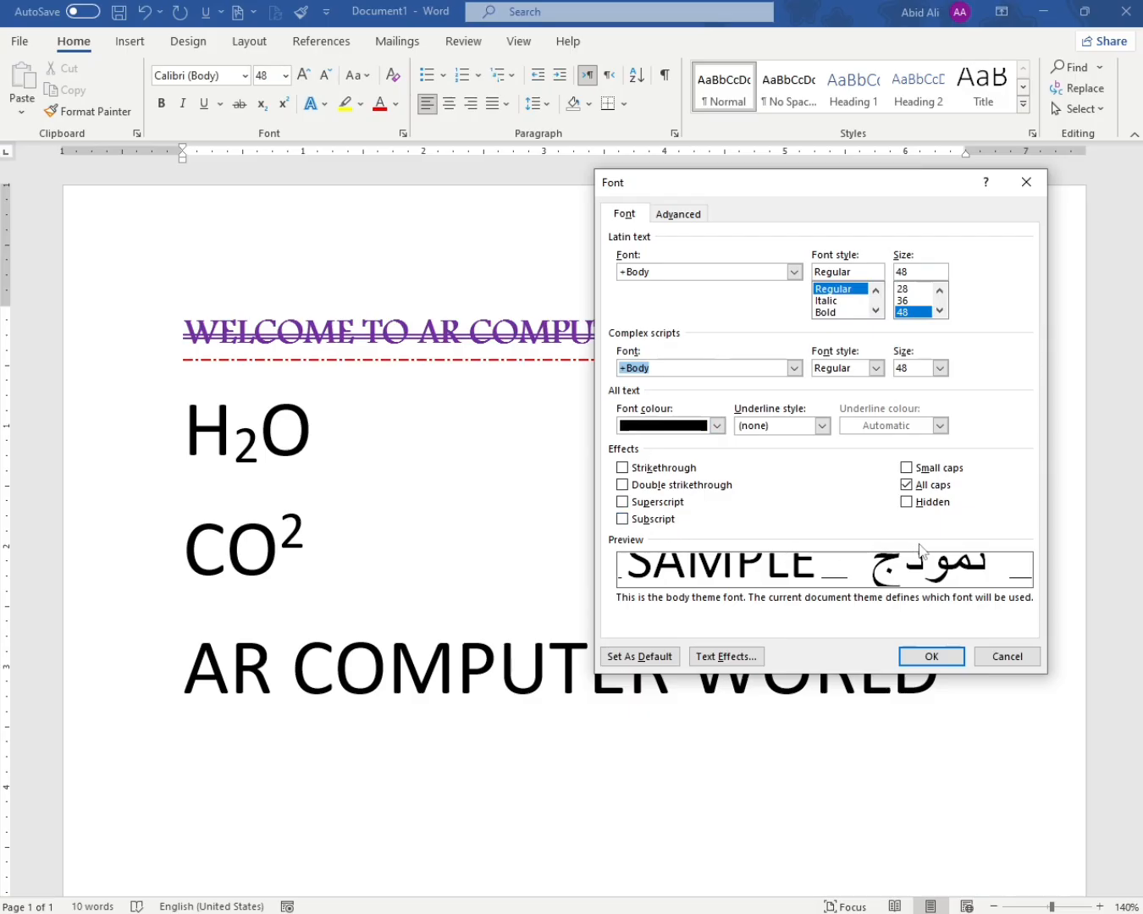
{"action": "left_click", "coordinate": [687, 217]}
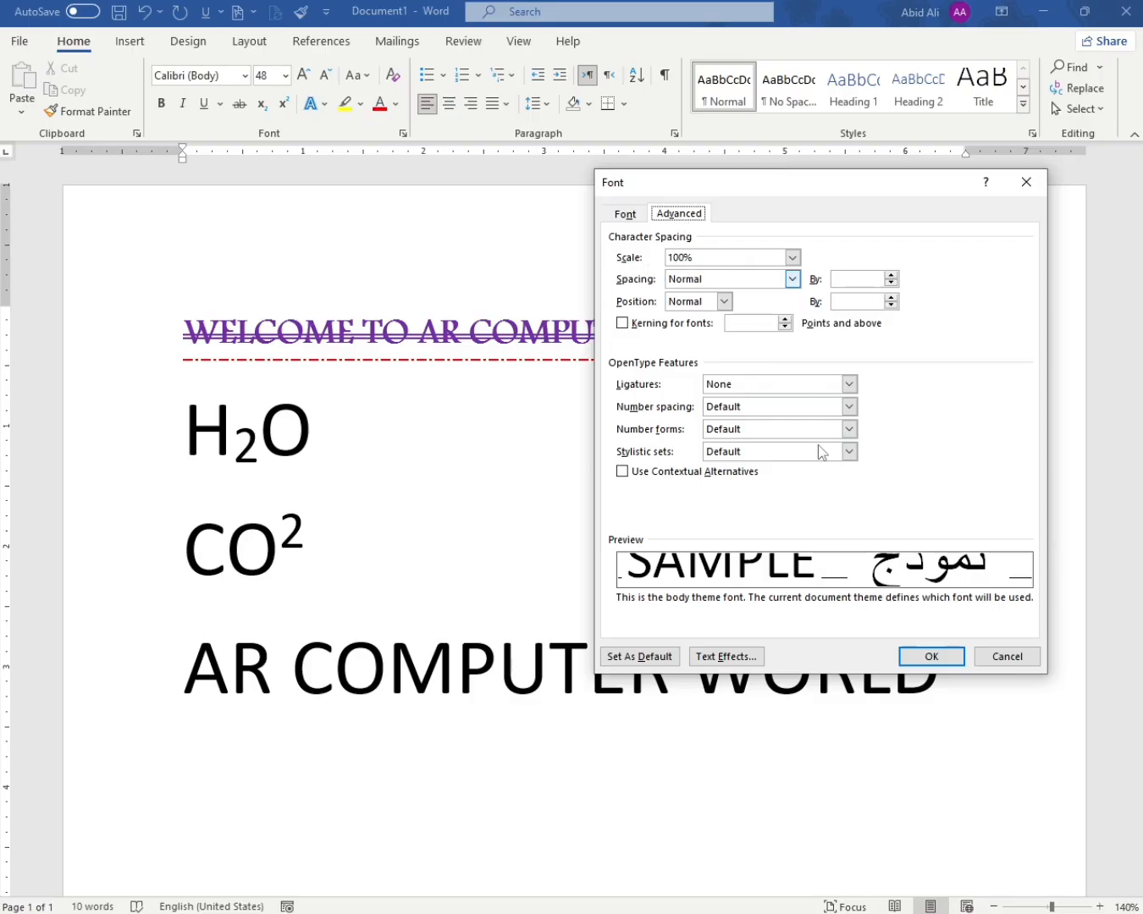
{"action": "left_click", "coordinate": [996, 662]}
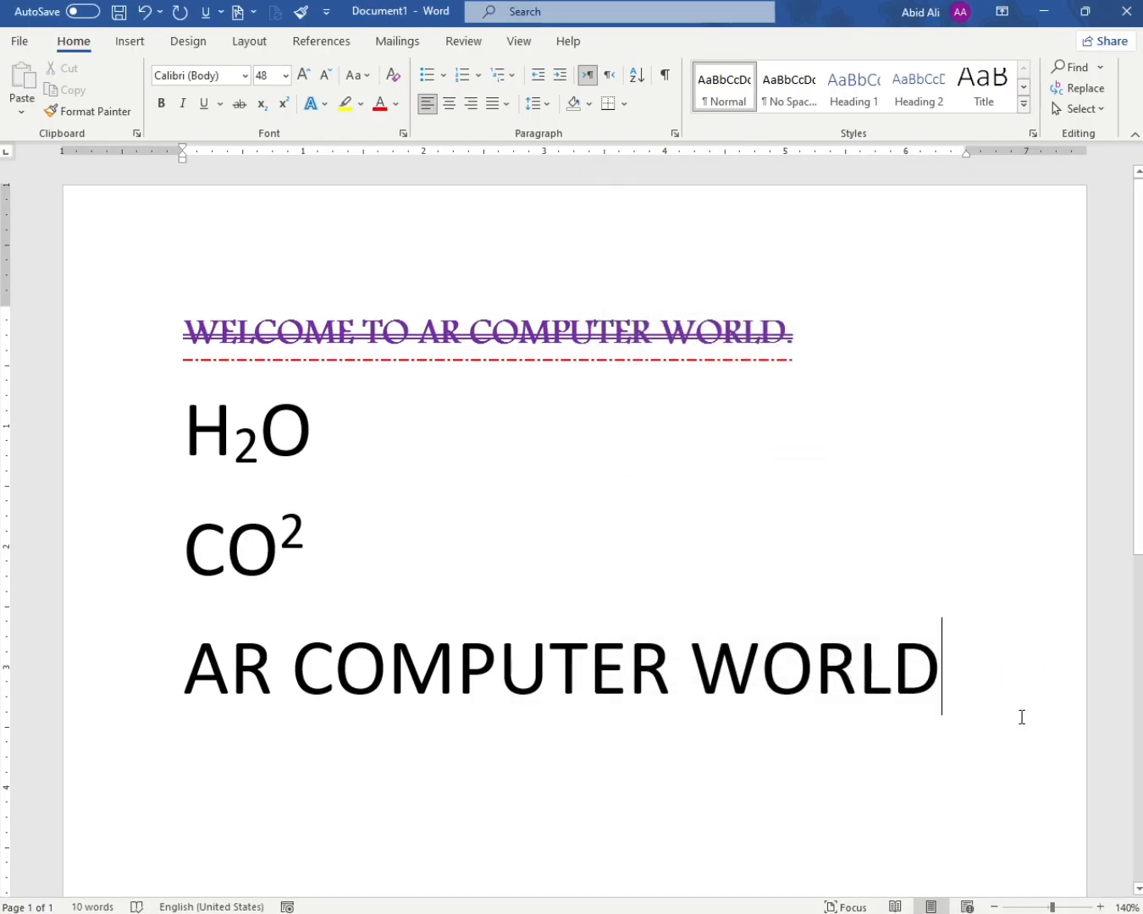
Reduce the font size of the "Ar Computer World" line to 22 pt
{"action": "left_click", "coordinate": [134, 663]}
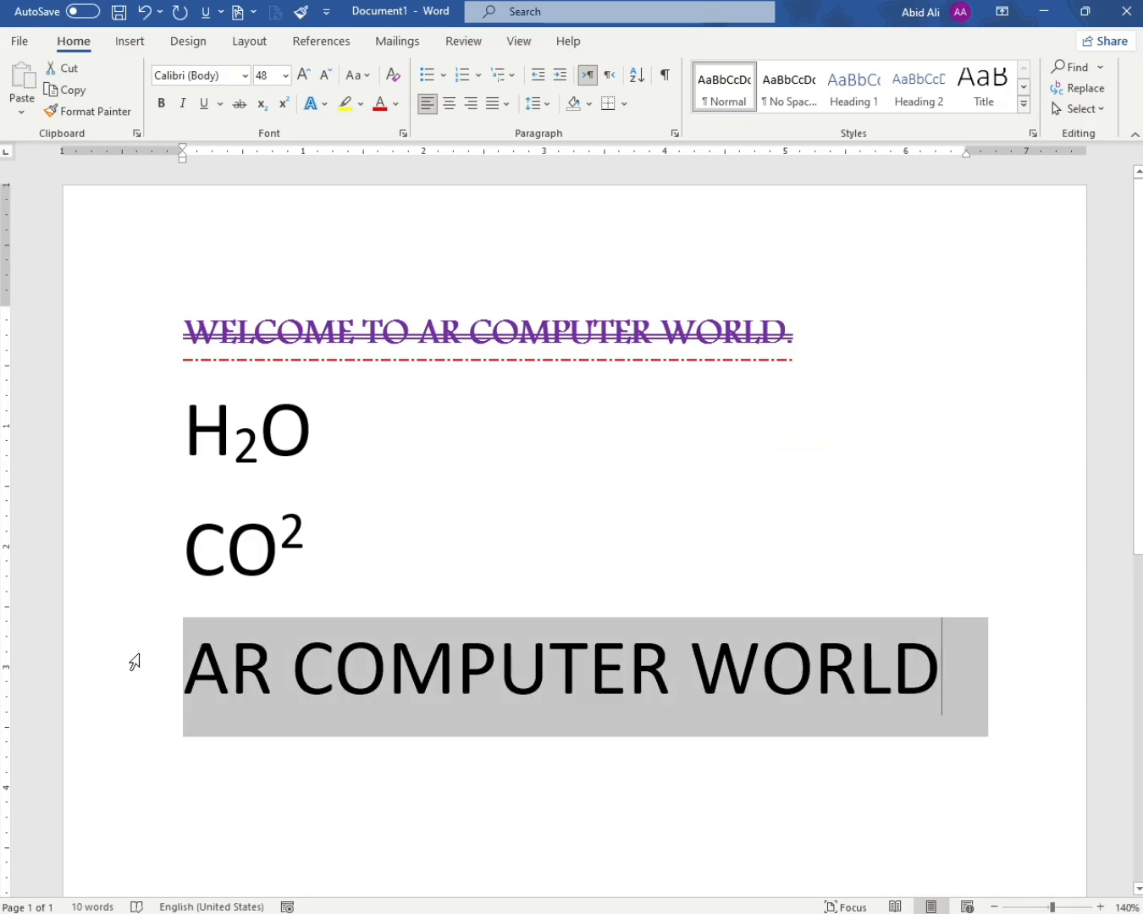
{"action": "left_click", "coordinate": [326, 74]}
{"action": "left_click", "coordinate": [325, 74]}
{"action": "left_click", "coordinate": [325, 74]}
{"action": "left_click", "coordinate": [325, 74]}
{"action": "left_click", "coordinate": [325, 74]}
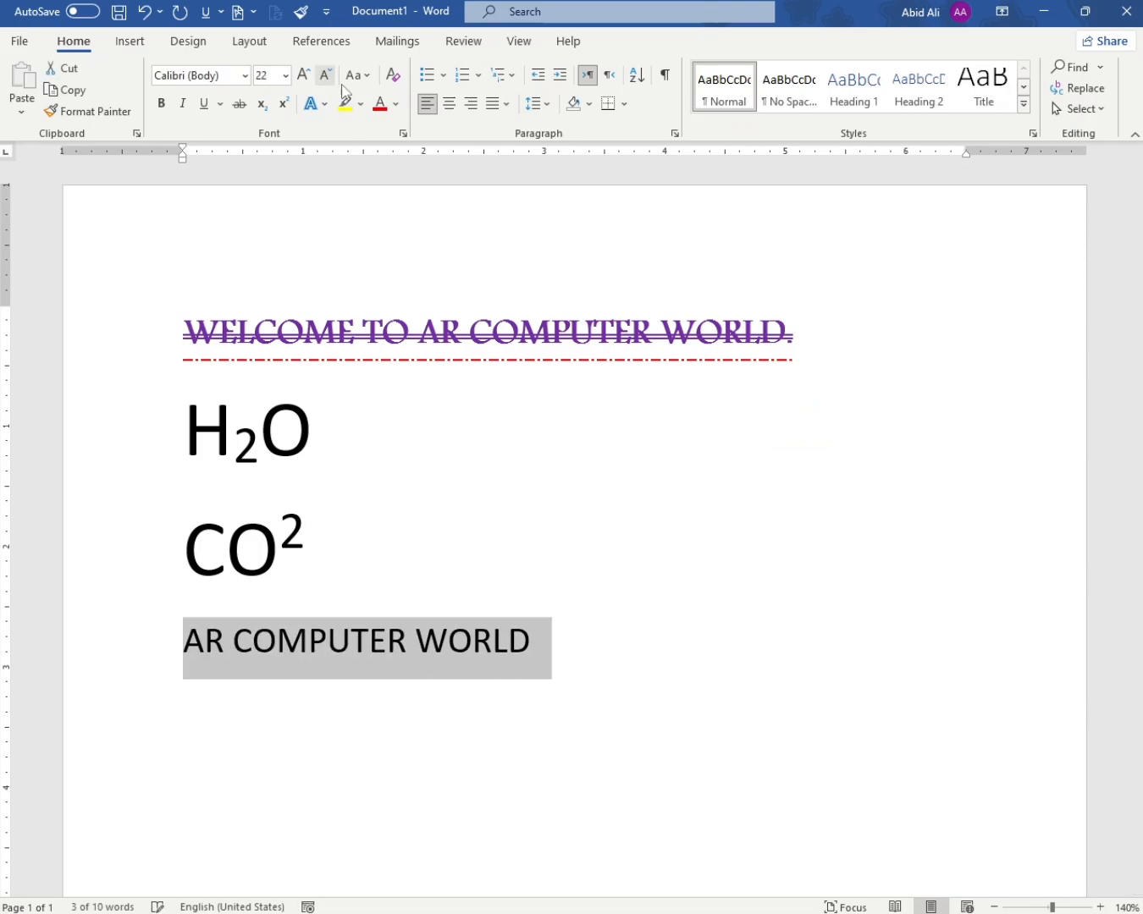
Scale the characters of the "AR COMPUTER WORLD" line to 150% in the advanced font settings
{"action": "left_click", "coordinate": [403, 134]}
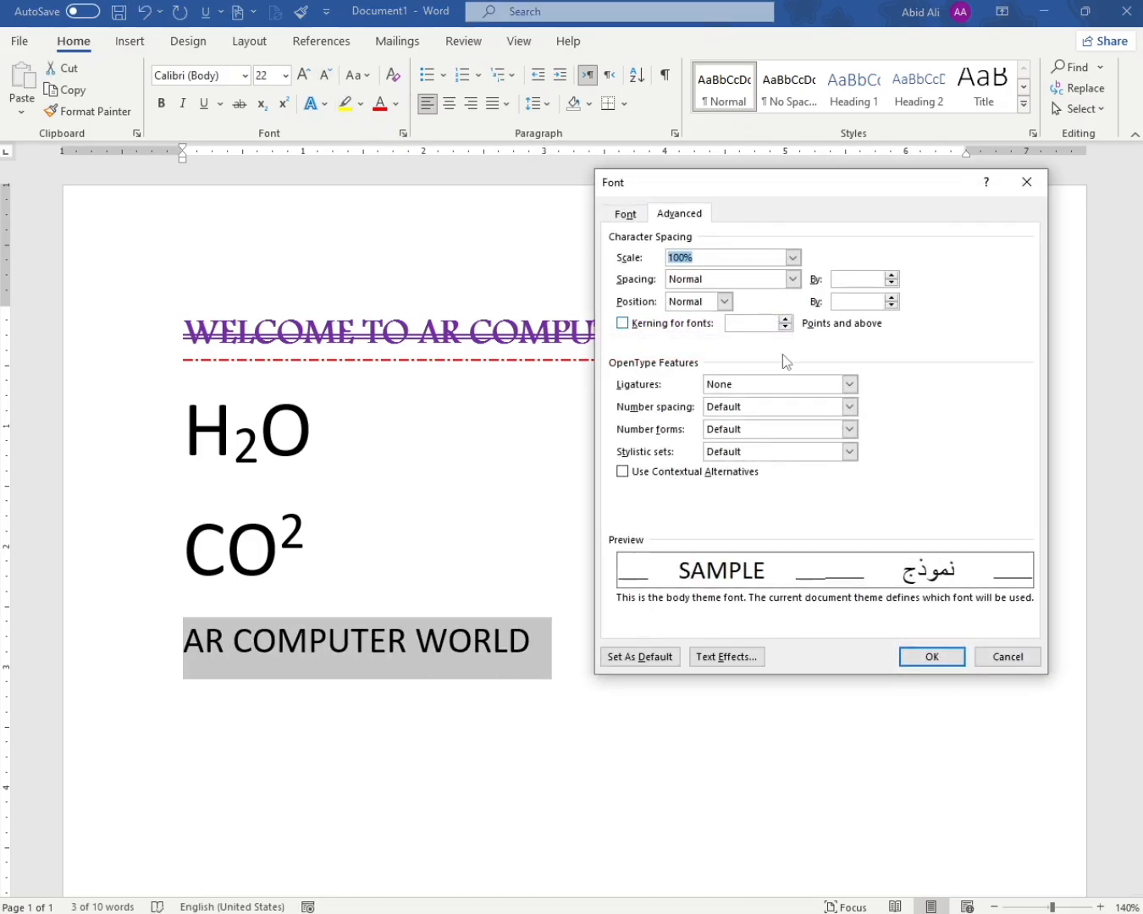
{"action": "left_click", "coordinate": [792, 258]}
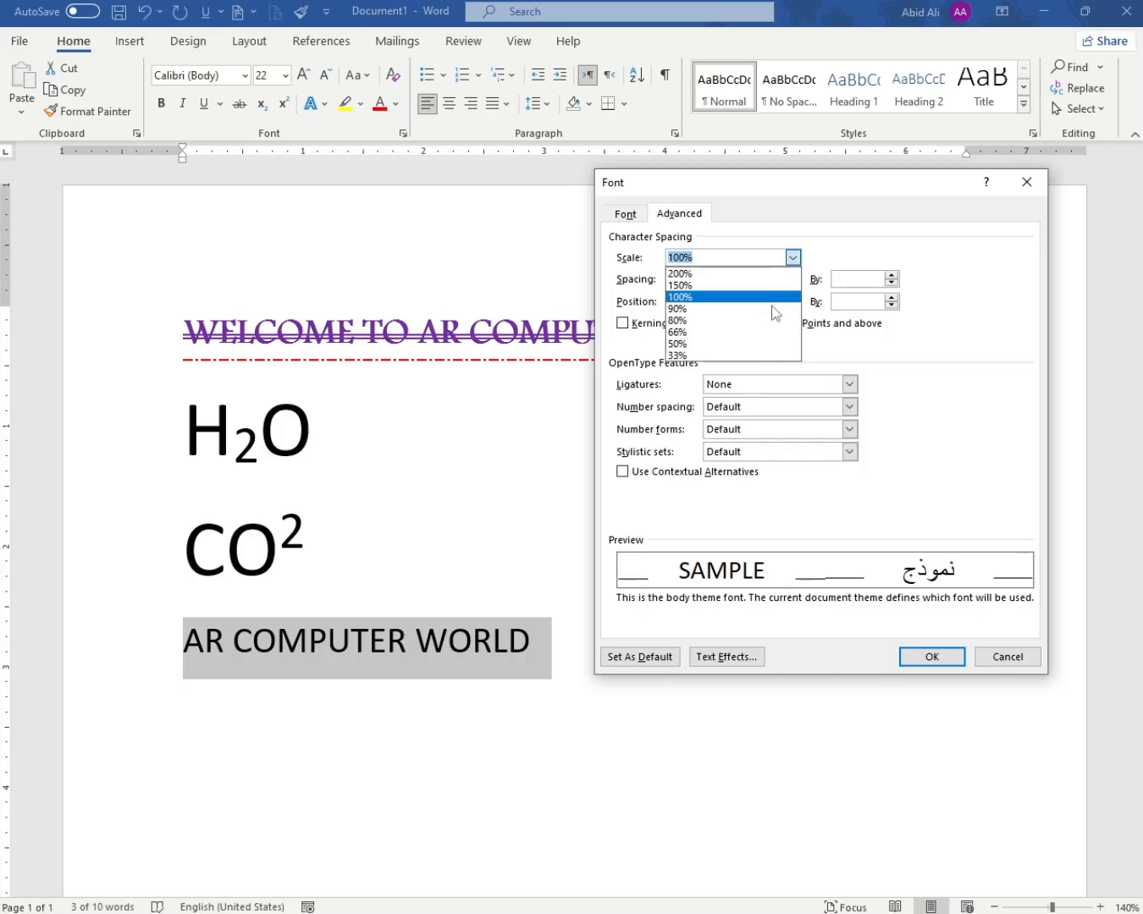
{"action": "left_click", "coordinate": [709, 285]}
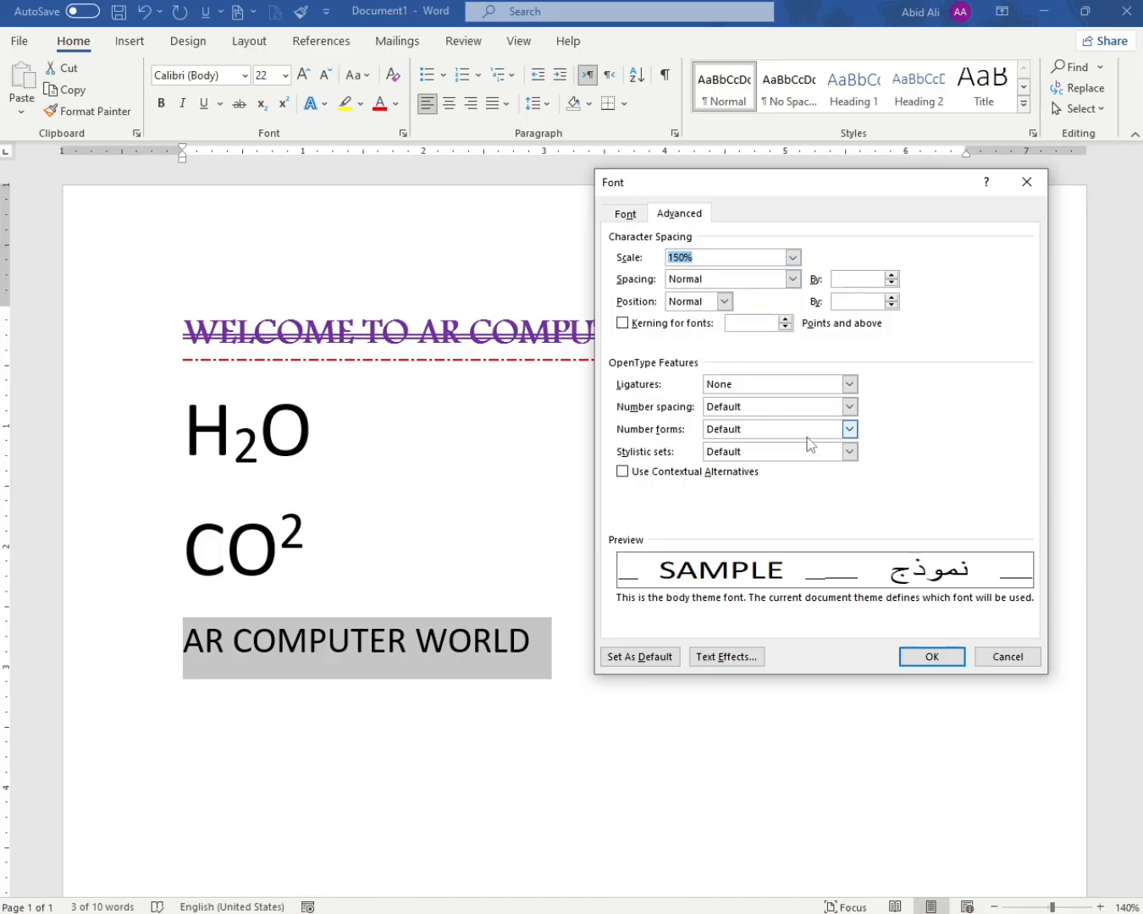
{"action": "left_click", "coordinate": [932, 657]}
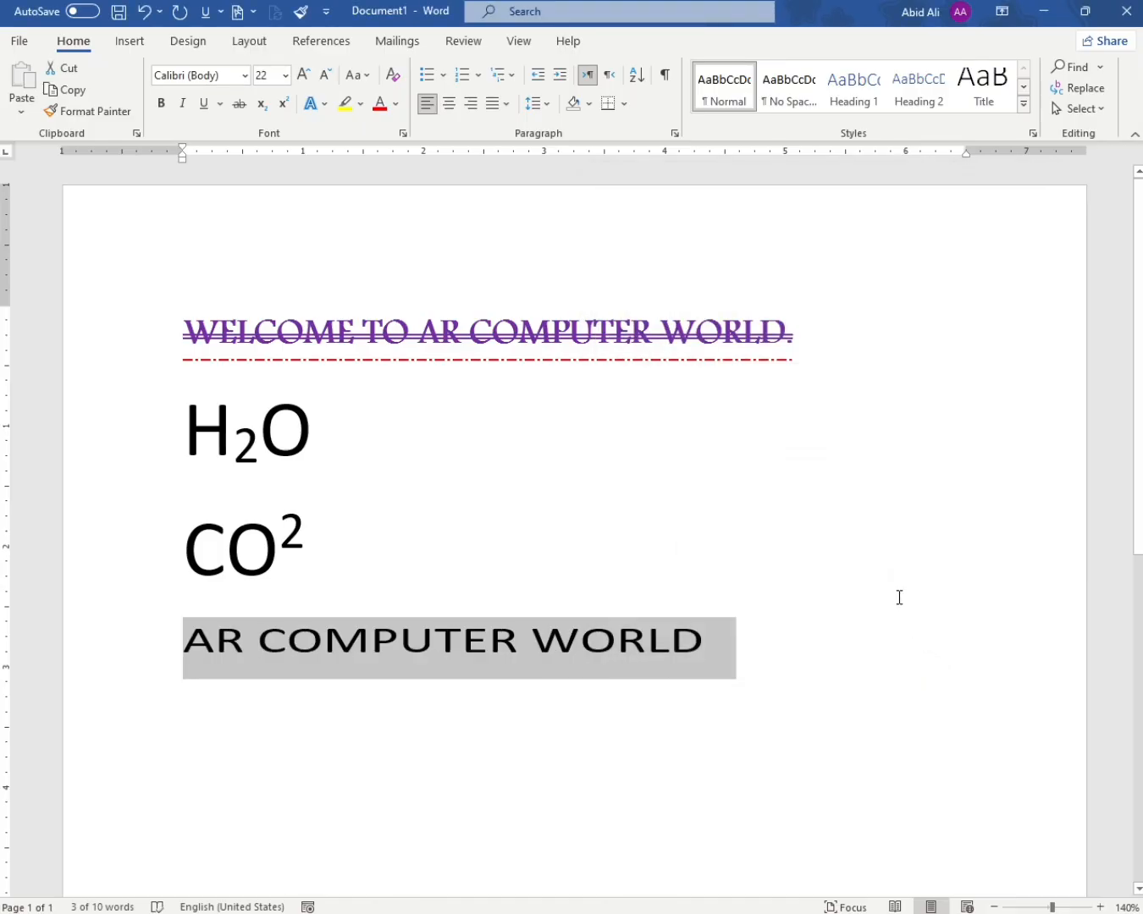
Increase the character scale of the "AR COMPUTER WORLD" line to 200%
{"action": "key", "text": "ctrl+d"}
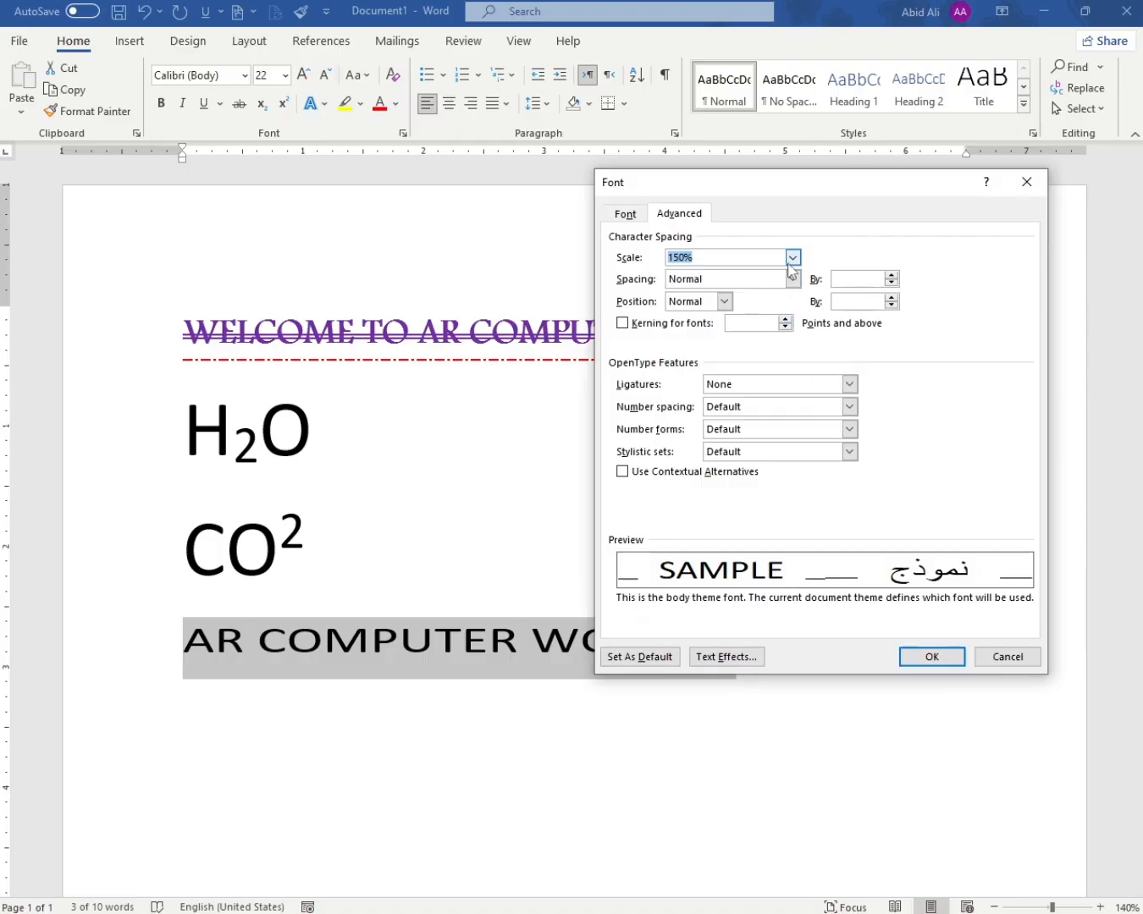
{"action": "left_click", "coordinate": [792, 257]}
{"action": "left_click", "coordinate": [772, 274]}
{"action": "left_click", "coordinate": [932, 657]}
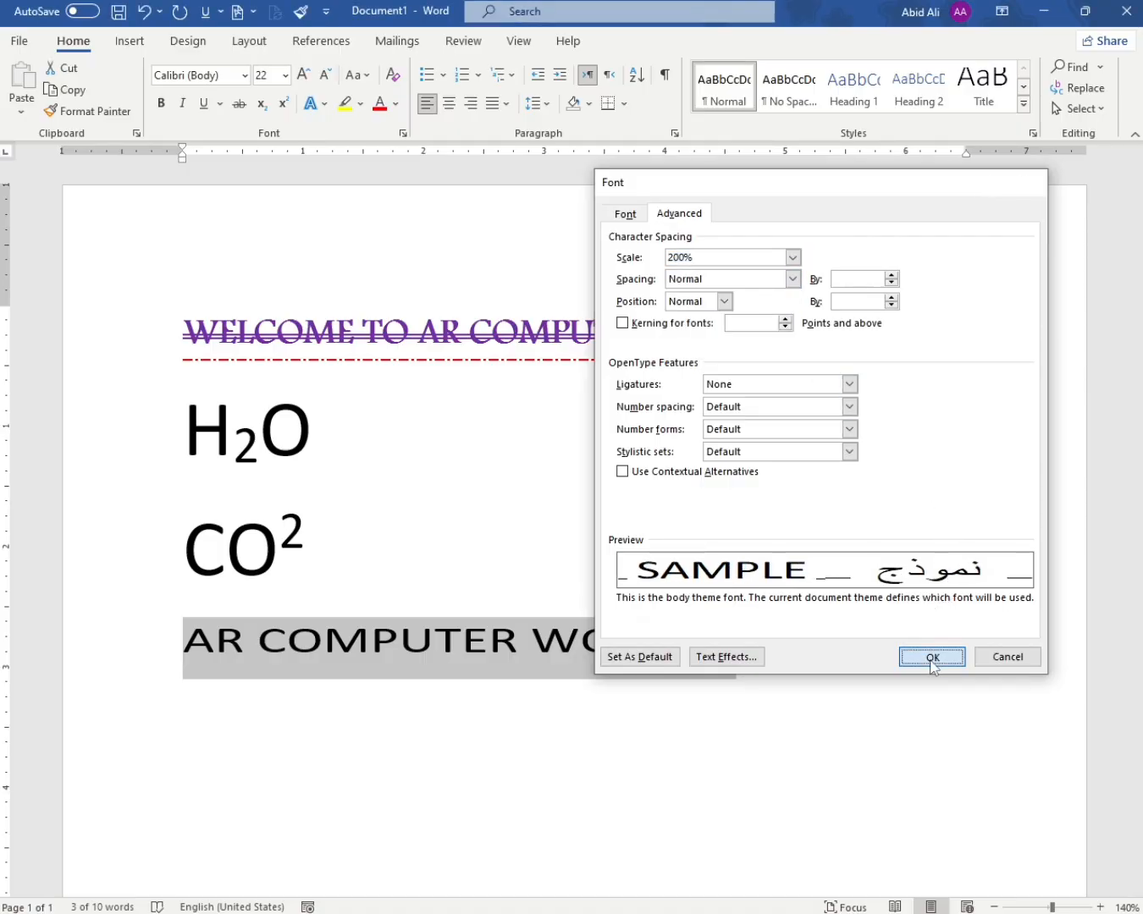
Try a character scale of 601 on the "AR COMPUTER WORLD" line, and apply a scale of 100 instead
{"action": "key", "text": "ctrl+d"}
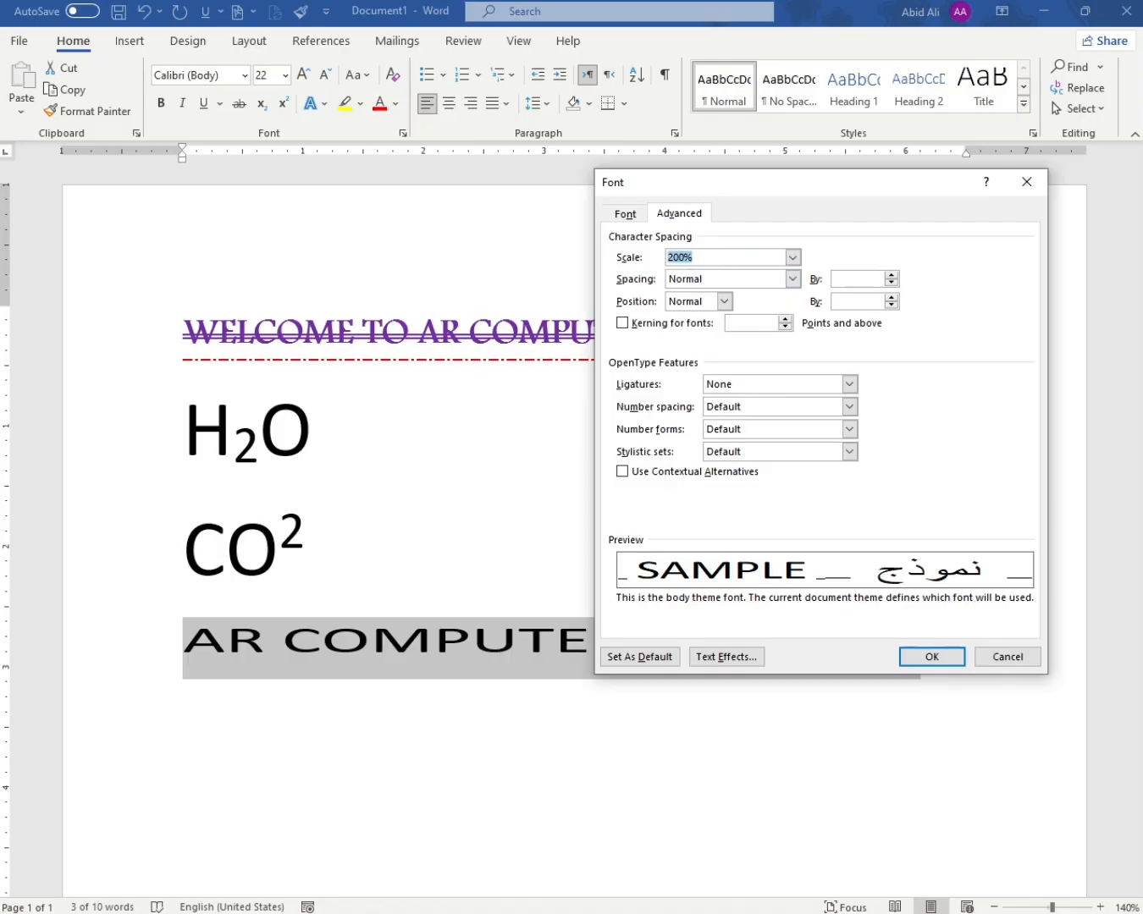
{"action": "type", "text": "601"}
{"action": "key", "text": "Return"}
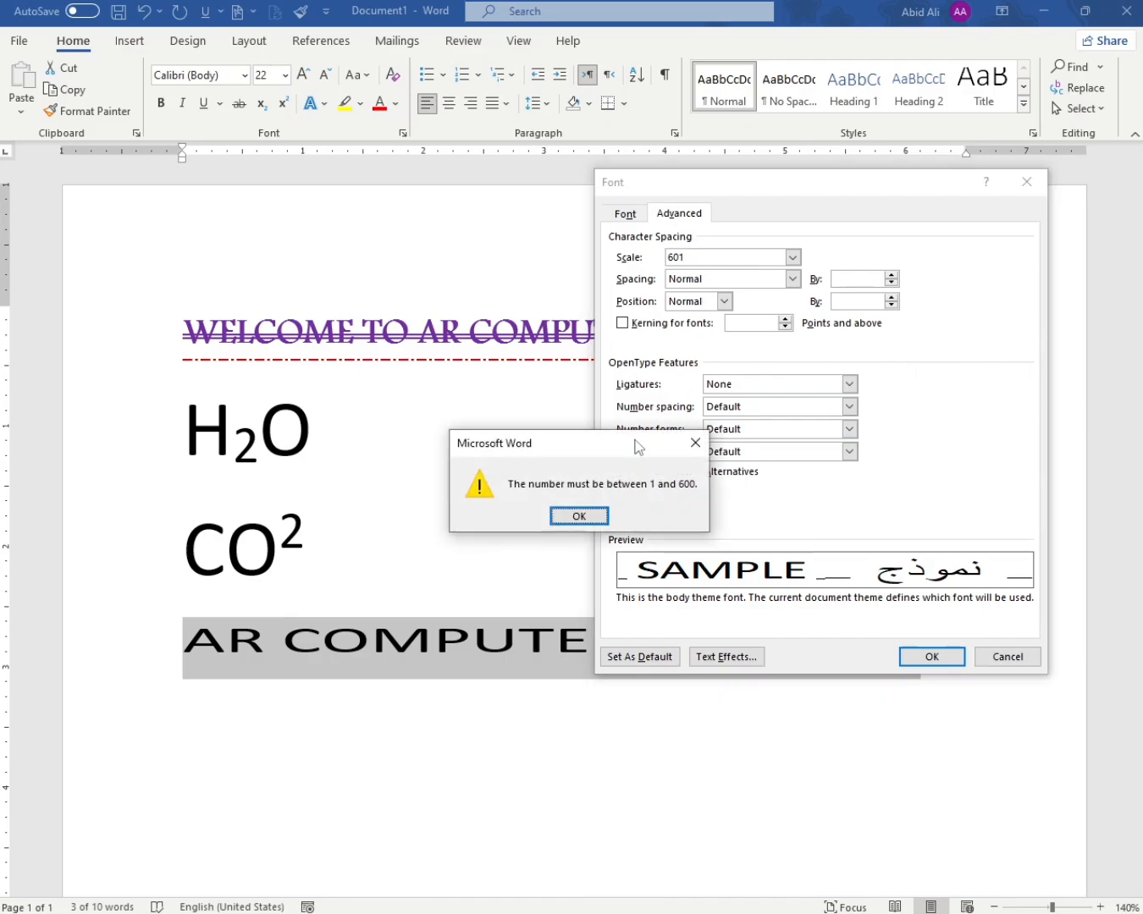
{"action": "left_click_drag", "start_coordinate": [637, 447], "coordinate": [527, 405]}
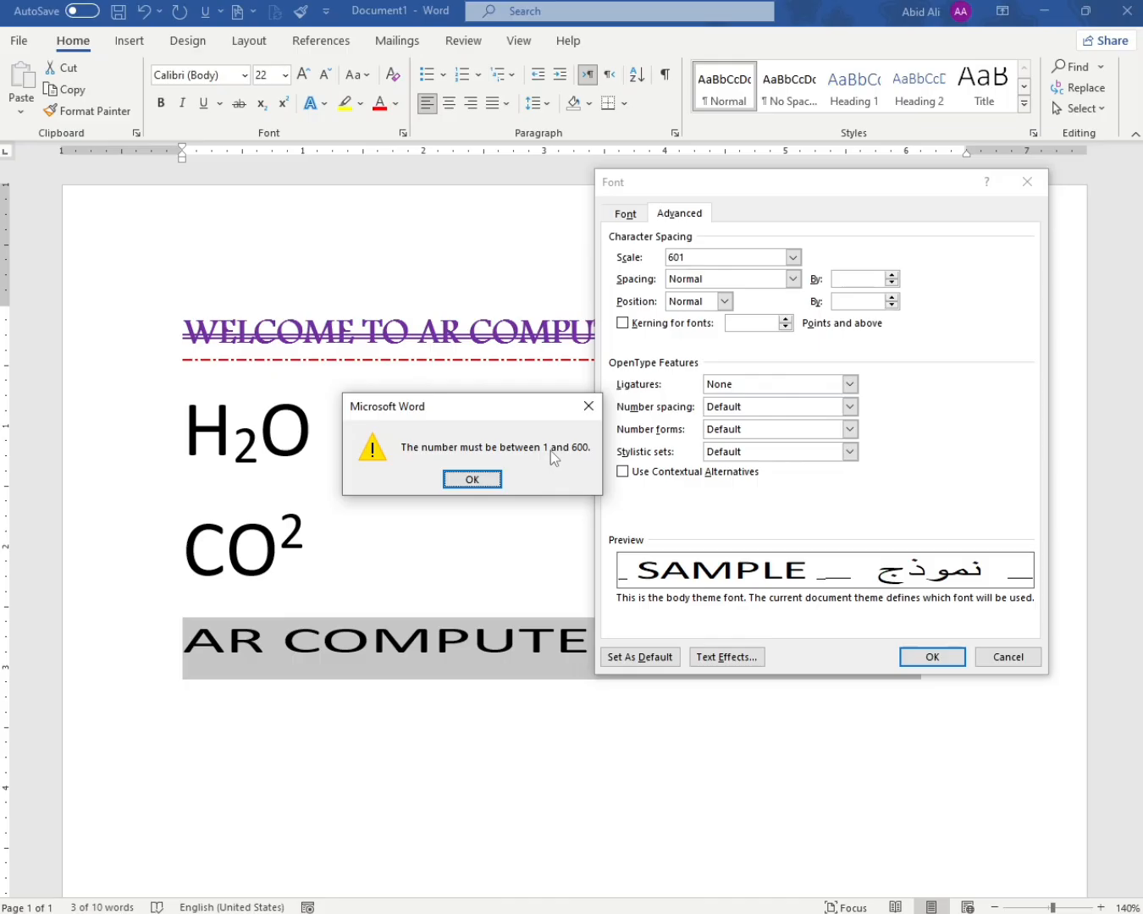
{"action": "left_click", "coordinate": [475, 479]}
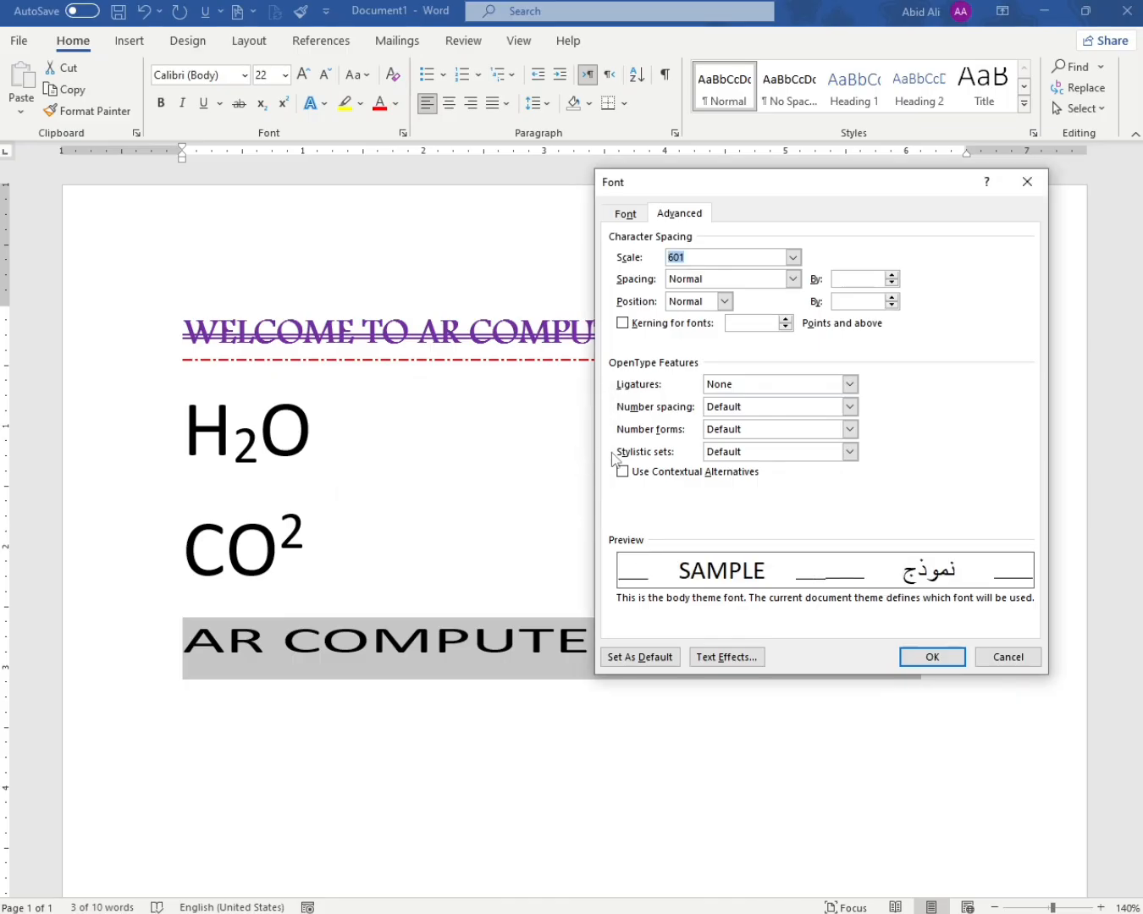
{"action": "type", "text": "100"}
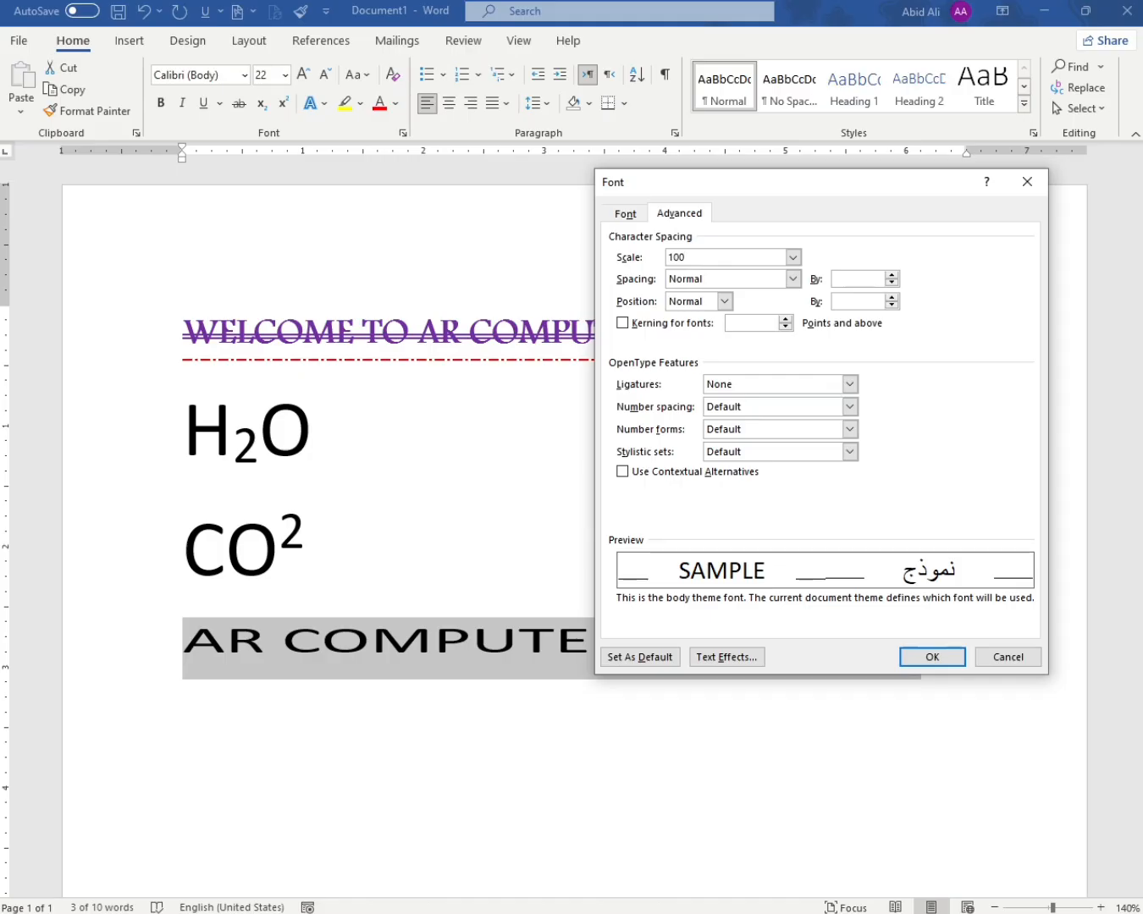
{"action": "key", "text": "Return"}
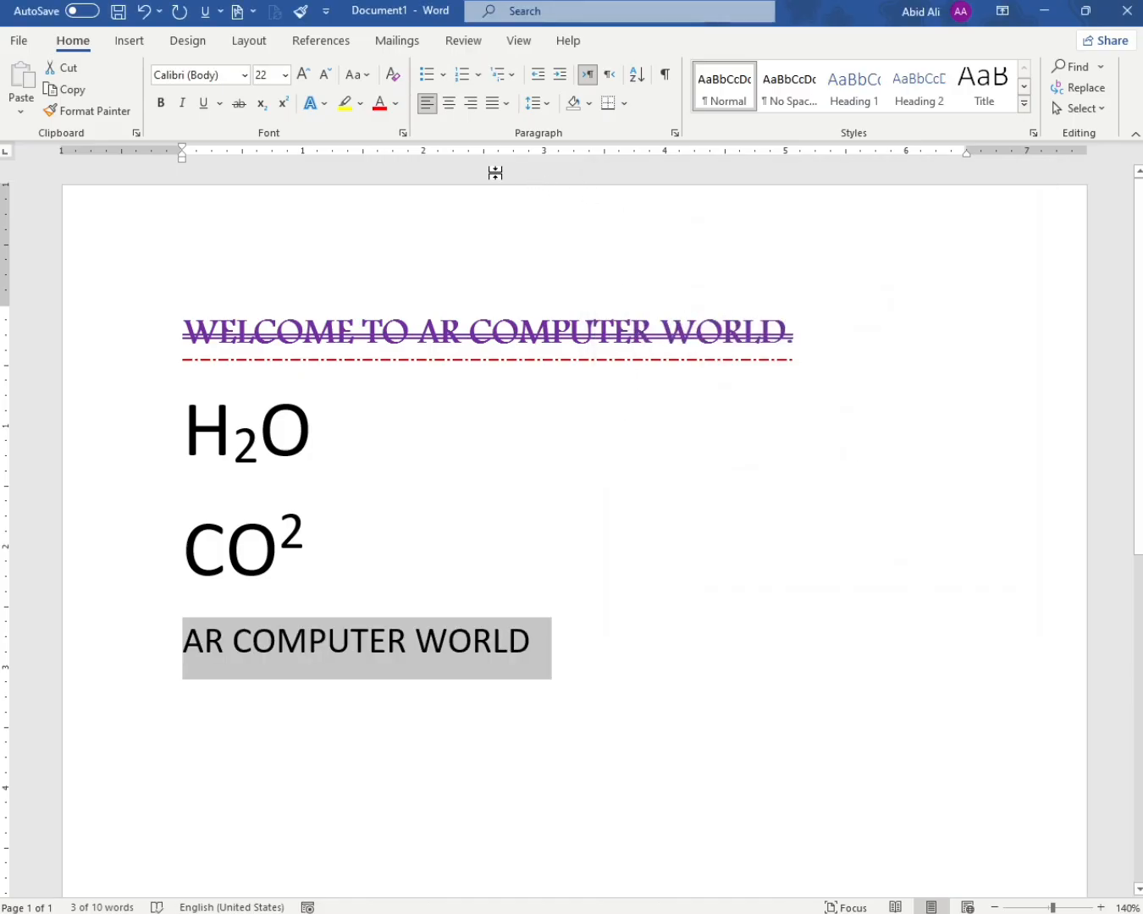
Narrow the "AR COMPUTER WORLD" line by applying a character scale of 33%
{"action": "key", "text": "ctrl+d"}
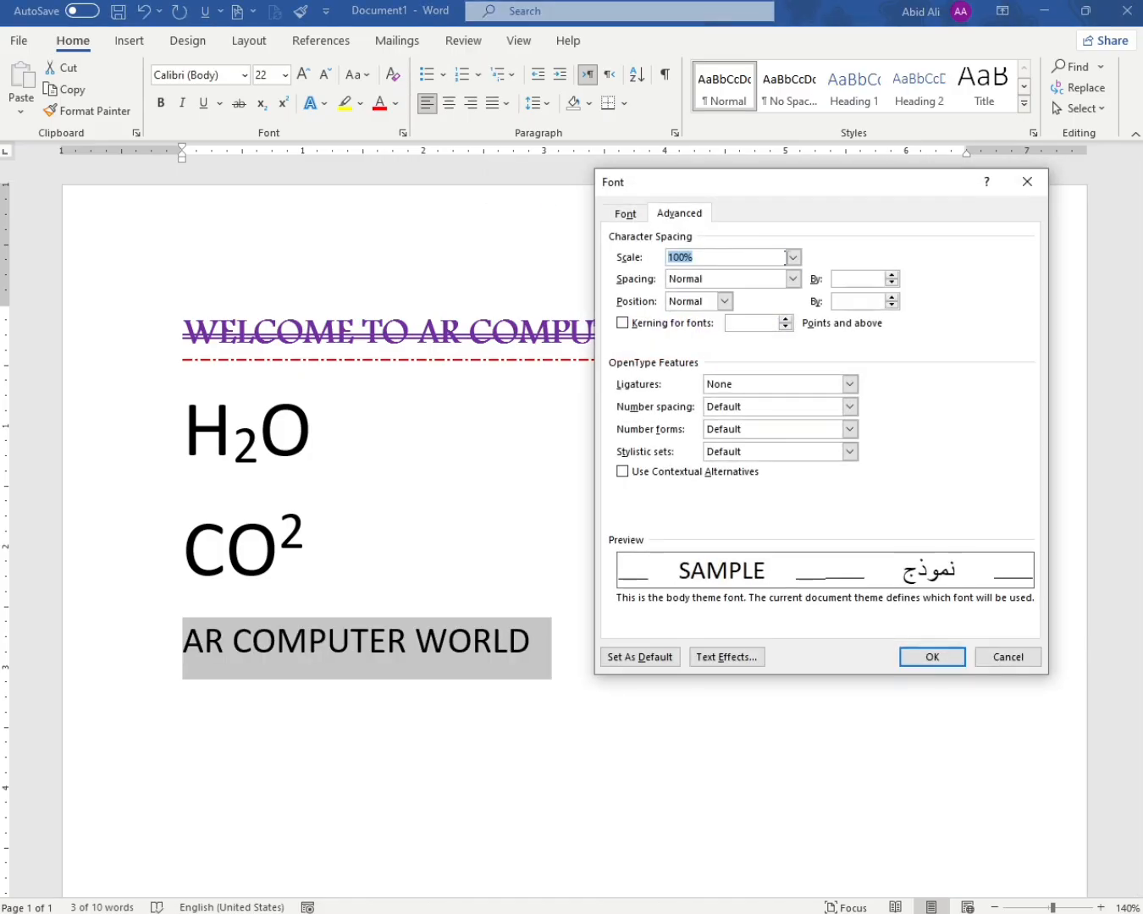
{"action": "left_click", "coordinate": [793, 257]}
{"action": "left_click", "coordinate": [690, 355]}
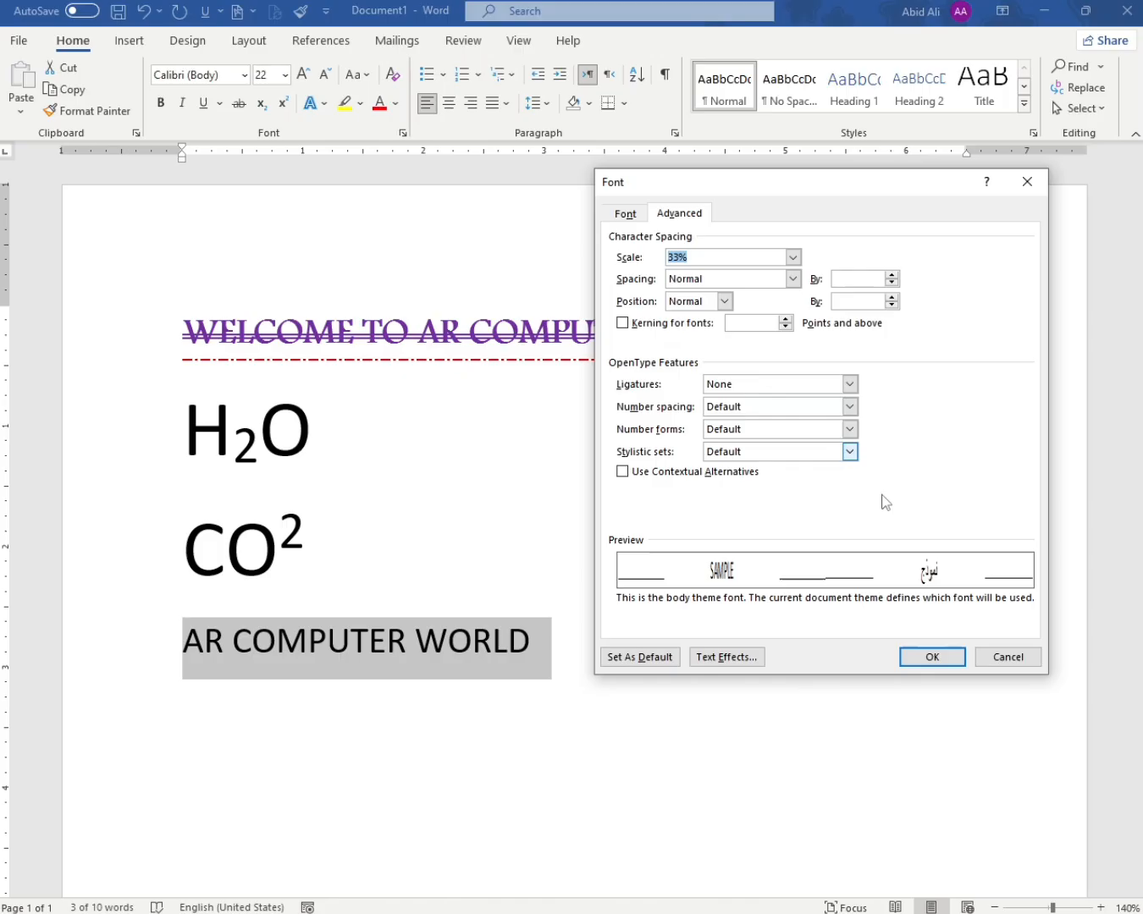
{"action": "left_click", "coordinate": [919, 646]}
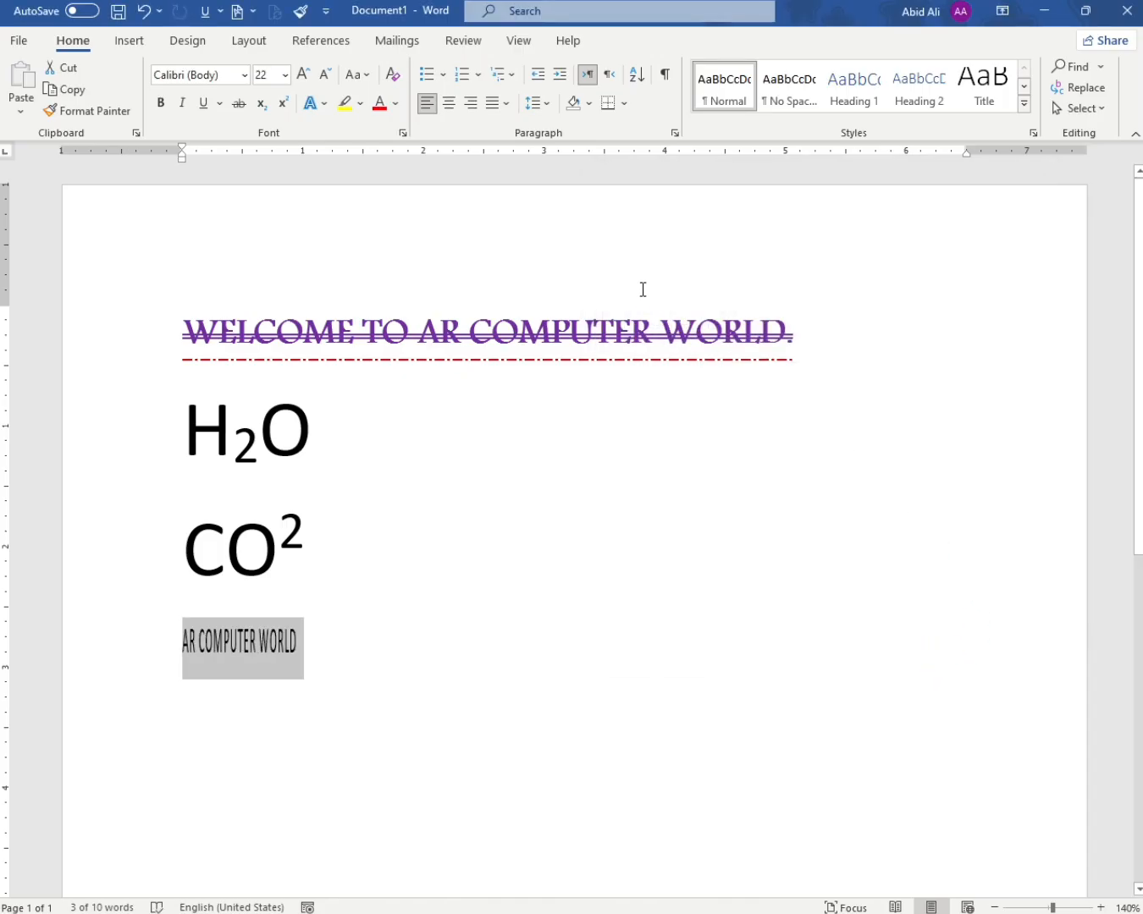
Return the character scale of the "AR COMPUTER WORLD" line to 100%
{"action": "key", "text": "ctrl+d"}
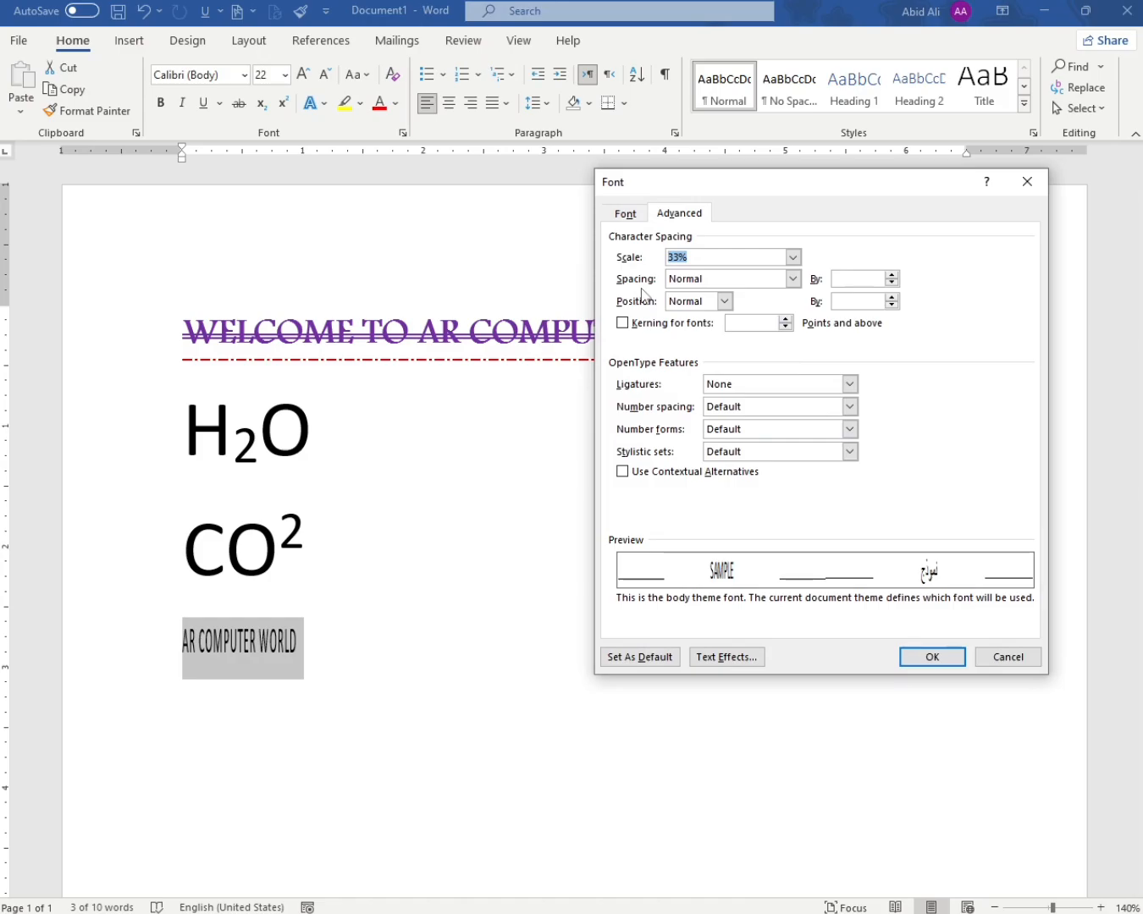
{"action": "left_click", "coordinate": [798, 258]}
{"action": "left_click", "coordinate": [744, 299]}
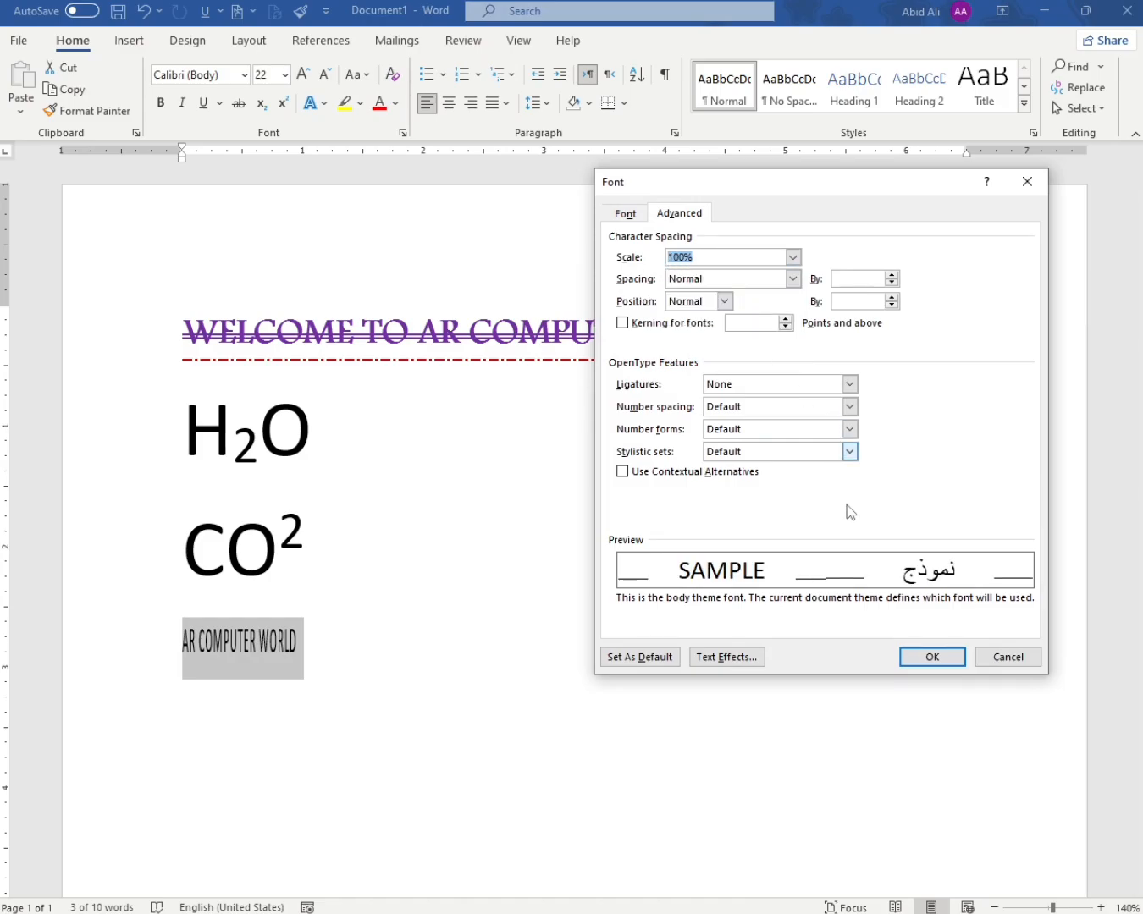
{"action": "left_click", "coordinate": [915, 659]}
Apply Expanded character spacing of 8.2 pt to the "AR COMPUTER WORLD" line
{"action": "left_click", "coordinate": [403, 133]}
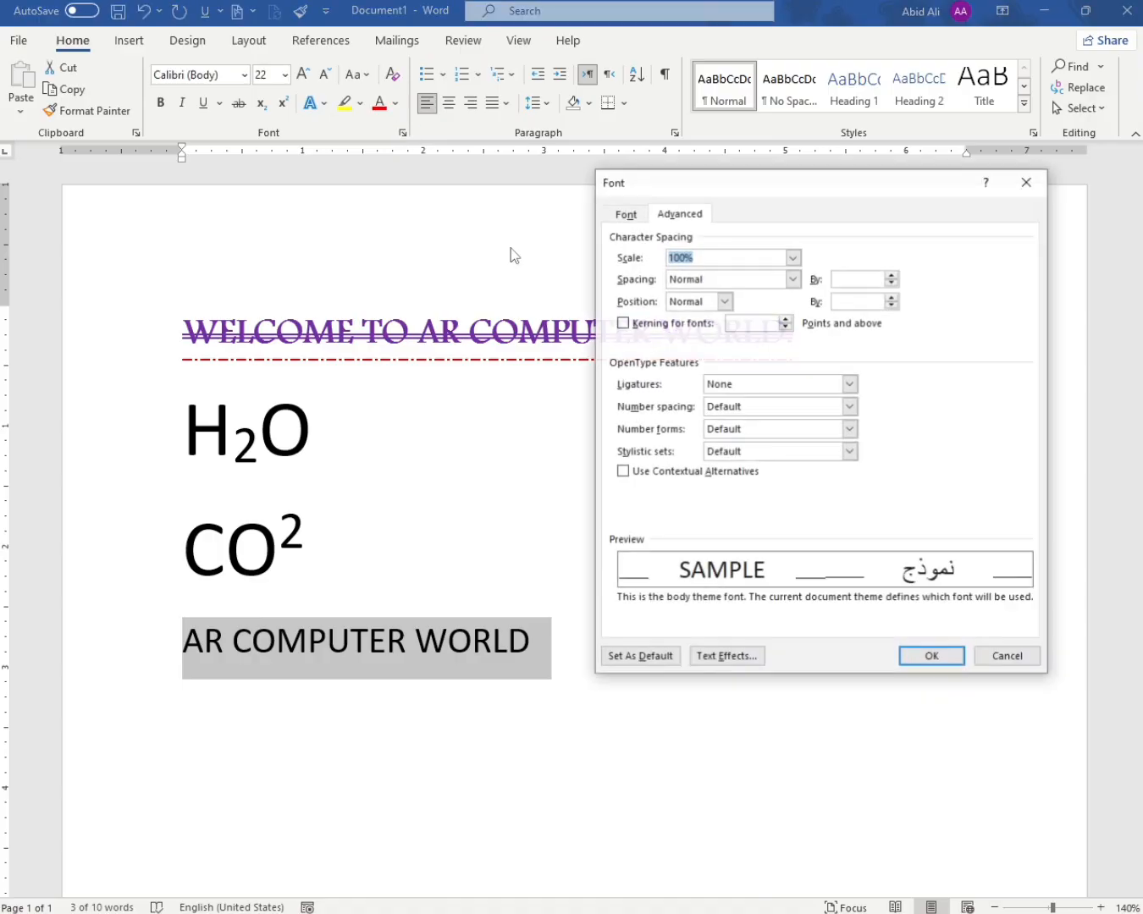
{"action": "left_click", "coordinate": [708, 280]}
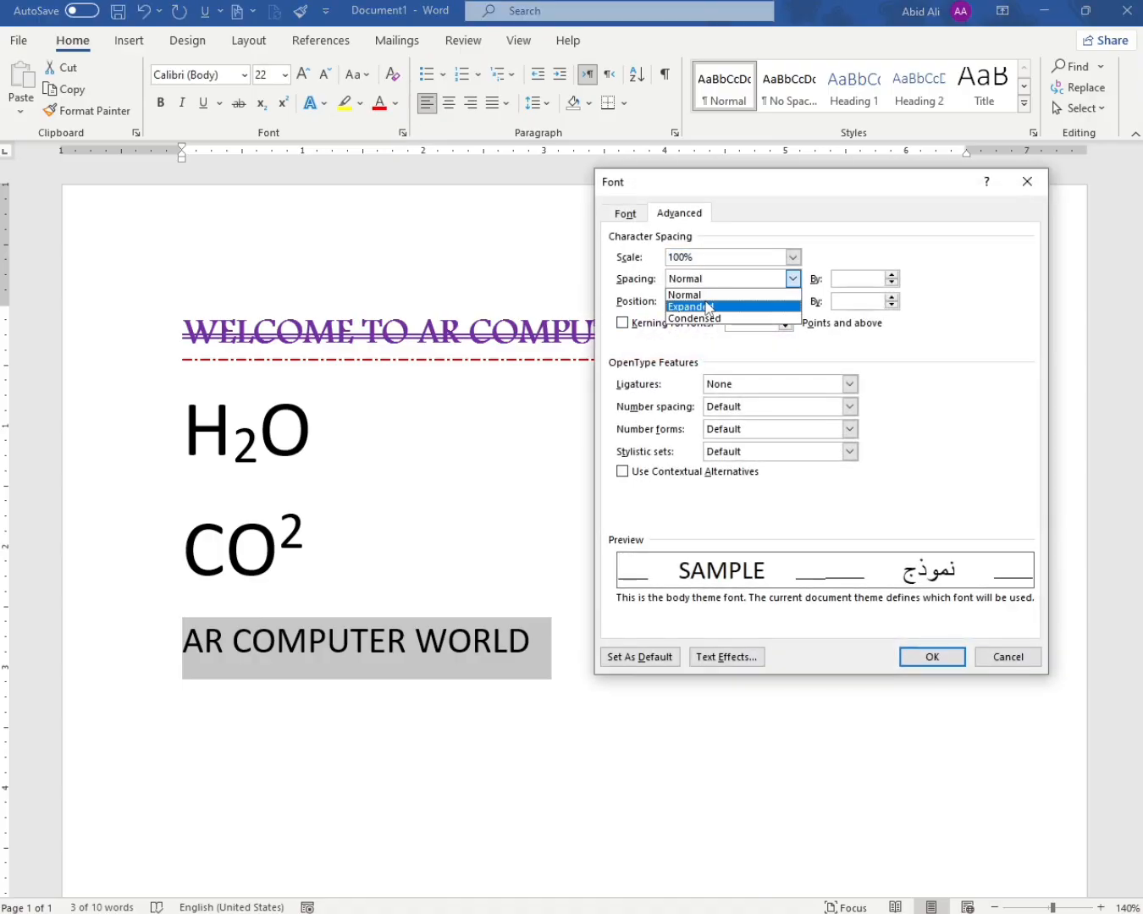
{"action": "left_click", "coordinate": [625, 288]}
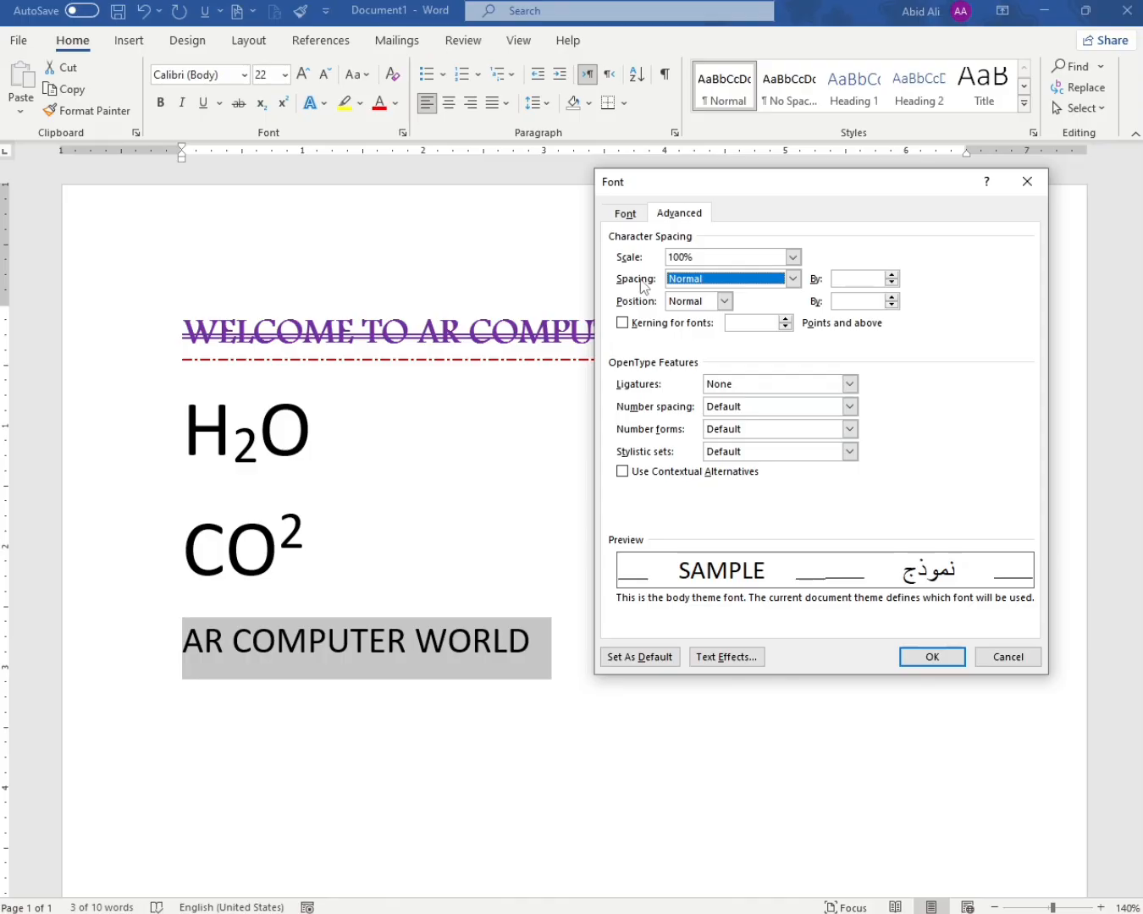
{"action": "left_click", "coordinate": [698, 282]}
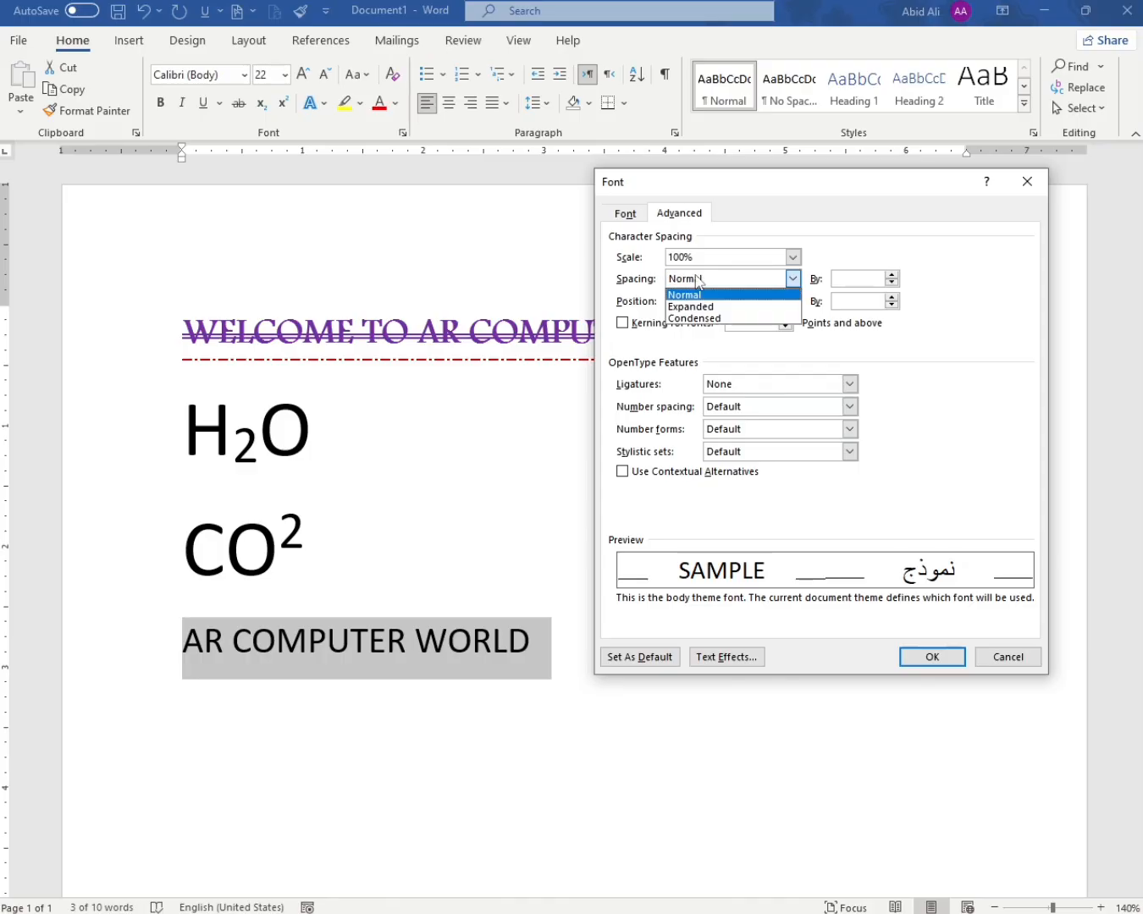
{"action": "left_click", "coordinate": [700, 304]}
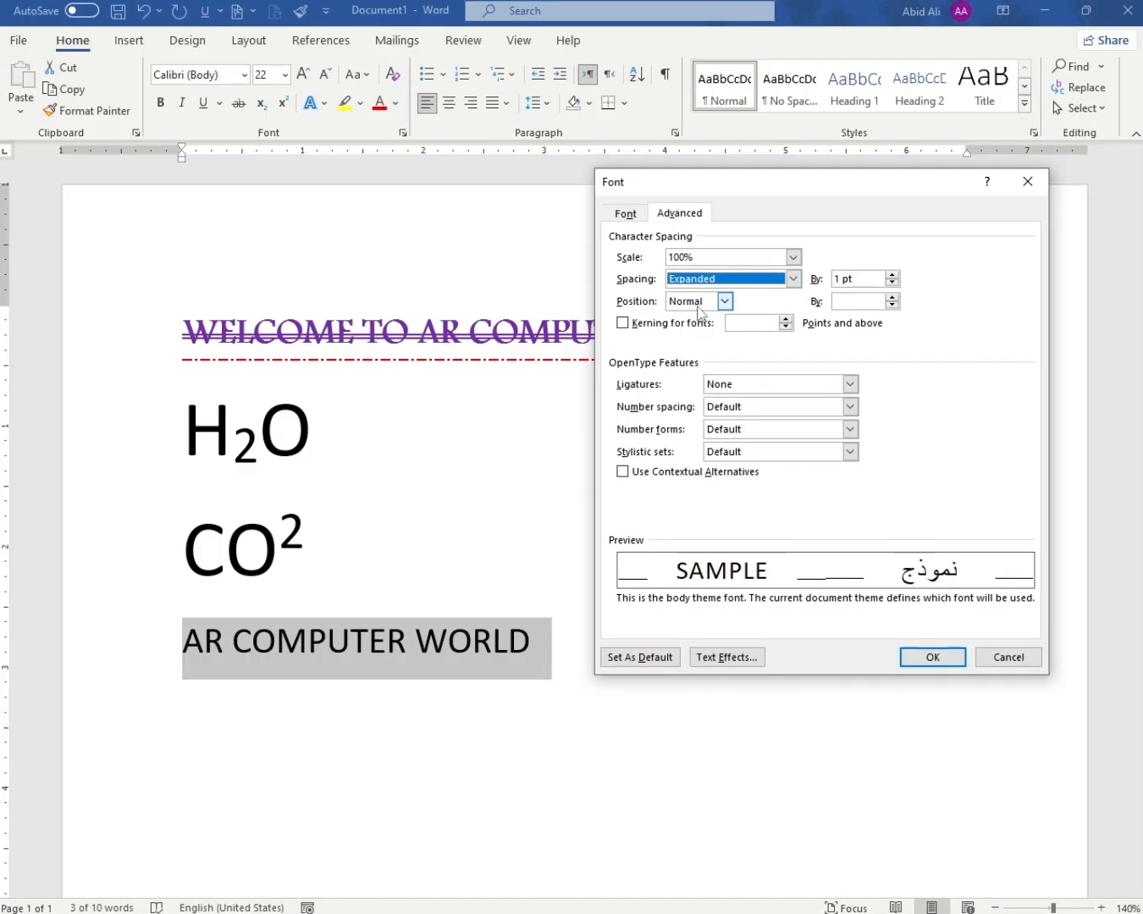
{"action": "left_click", "coordinate": [862, 274]}
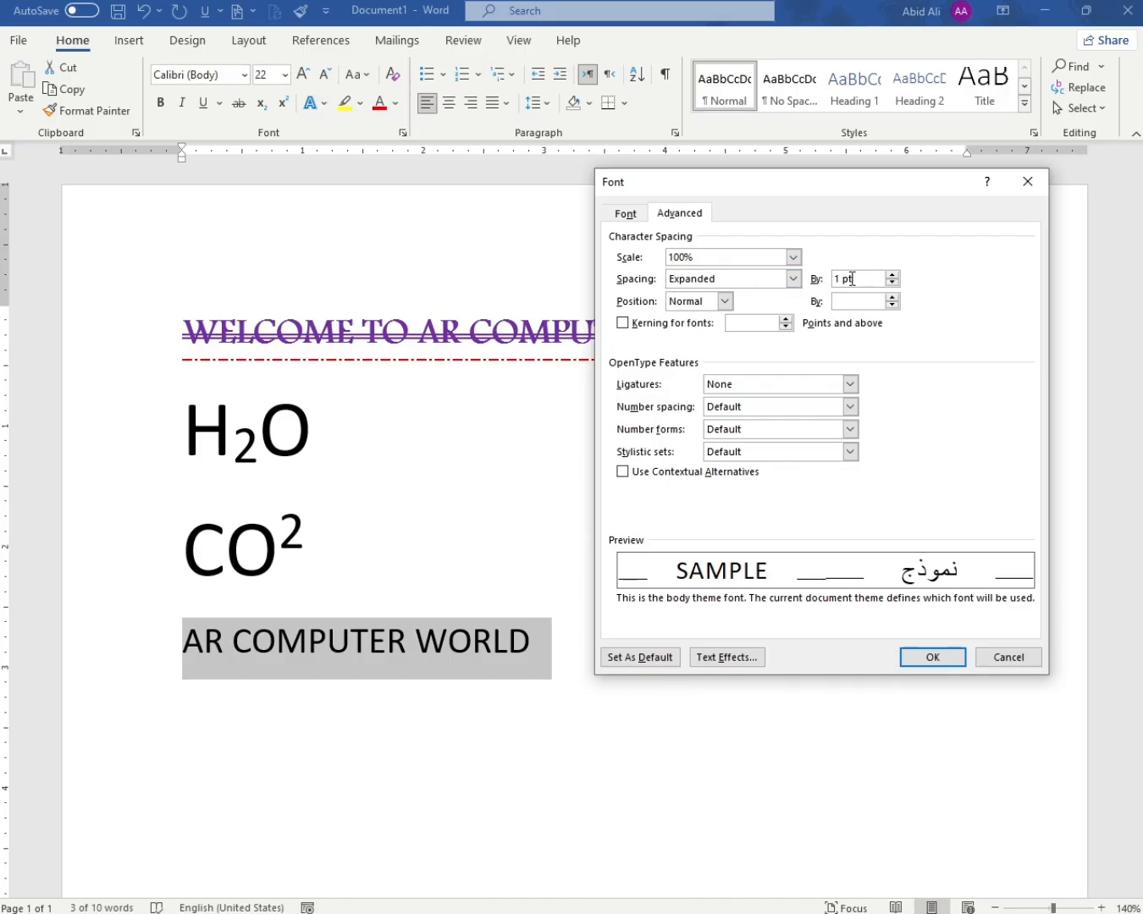
{"action": "left_click", "coordinate": [891, 283]}
{"action": "left_click", "coordinate": [893, 282]}
{"action": "left_click", "coordinate": [893, 282]}
{"action": "left_click", "coordinate": [894, 282]}
{"action": "left_click", "coordinate": [895, 275]}
{"action": "left_click", "coordinate": [895, 275]}
{"action": "left_click", "coordinate": [895, 275]}
{"action": "left_click", "coordinate": [895, 275]}
{"action": "left_click", "coordinate": [895, 275]}
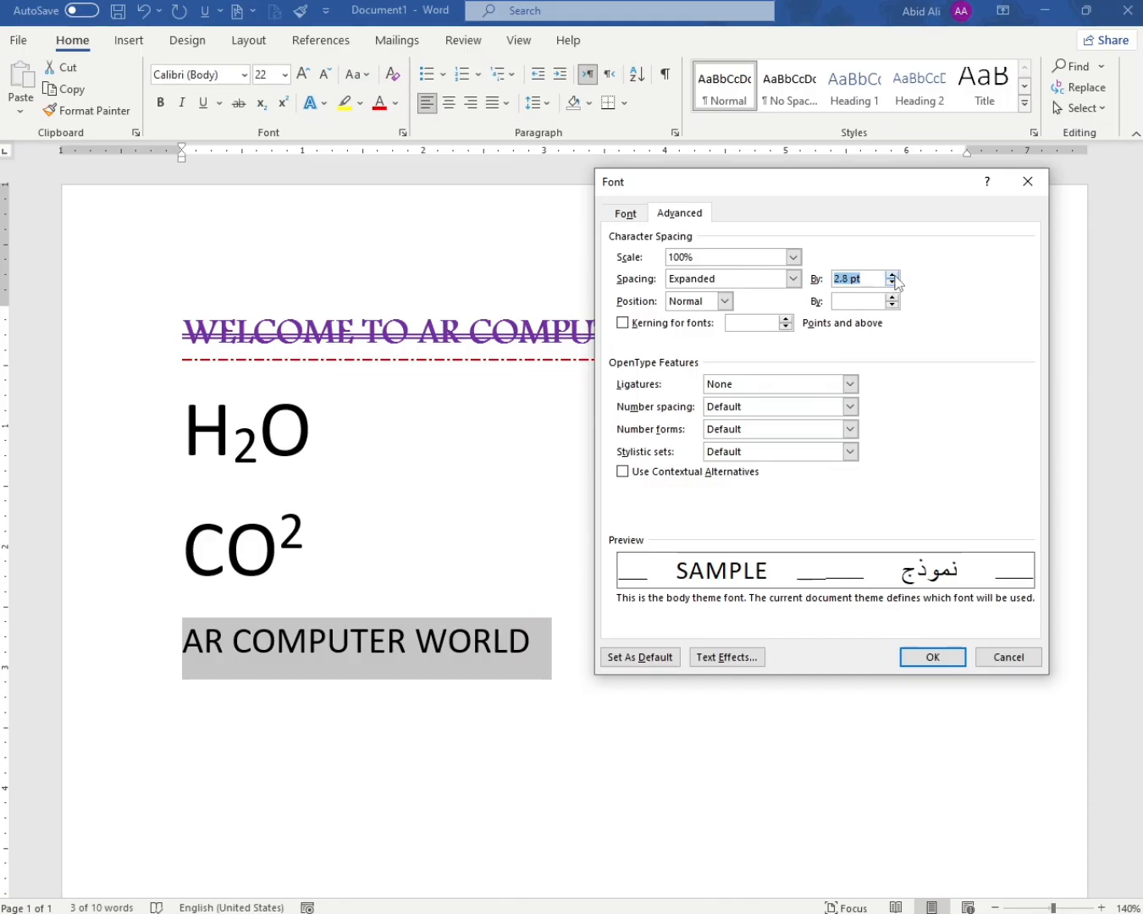
{"action": "left_click", "coordinate": [895, 276]}
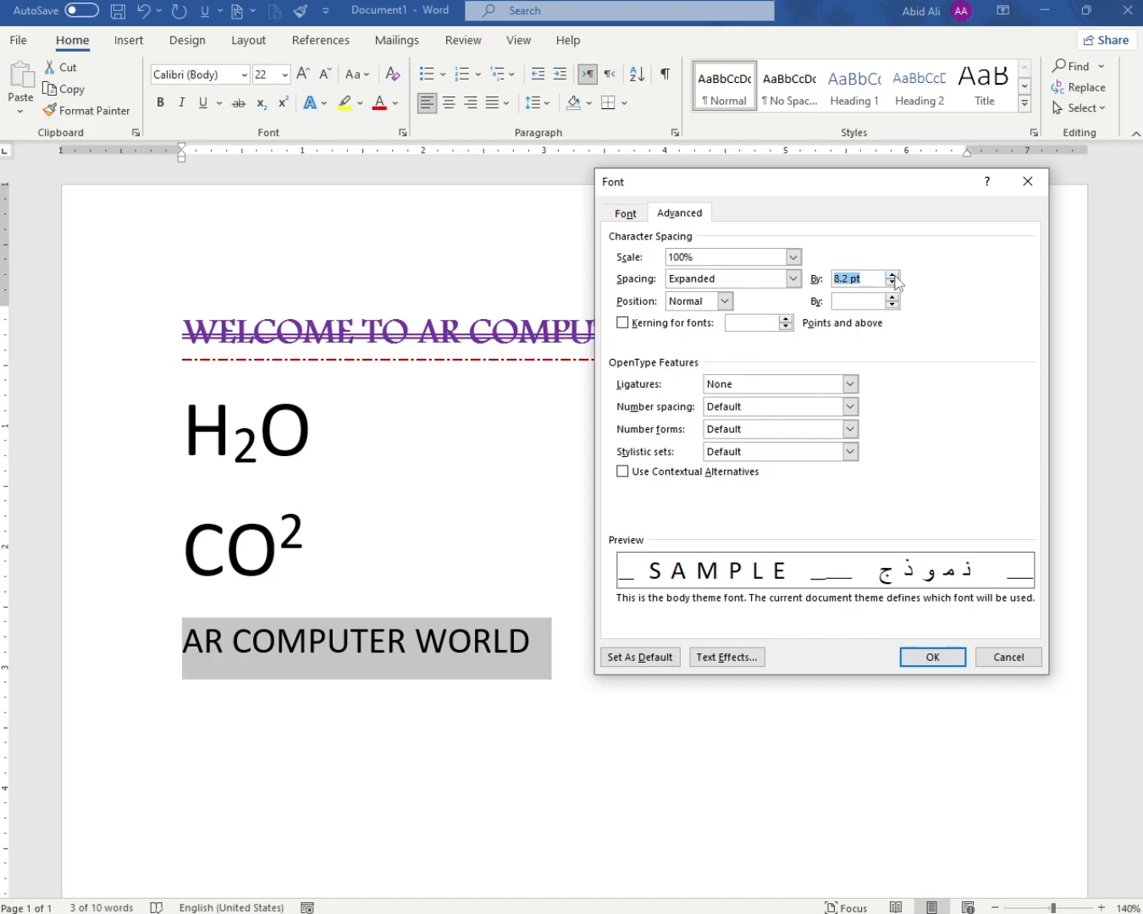
{"action": "left_click", "coordinate": [937, 658]}
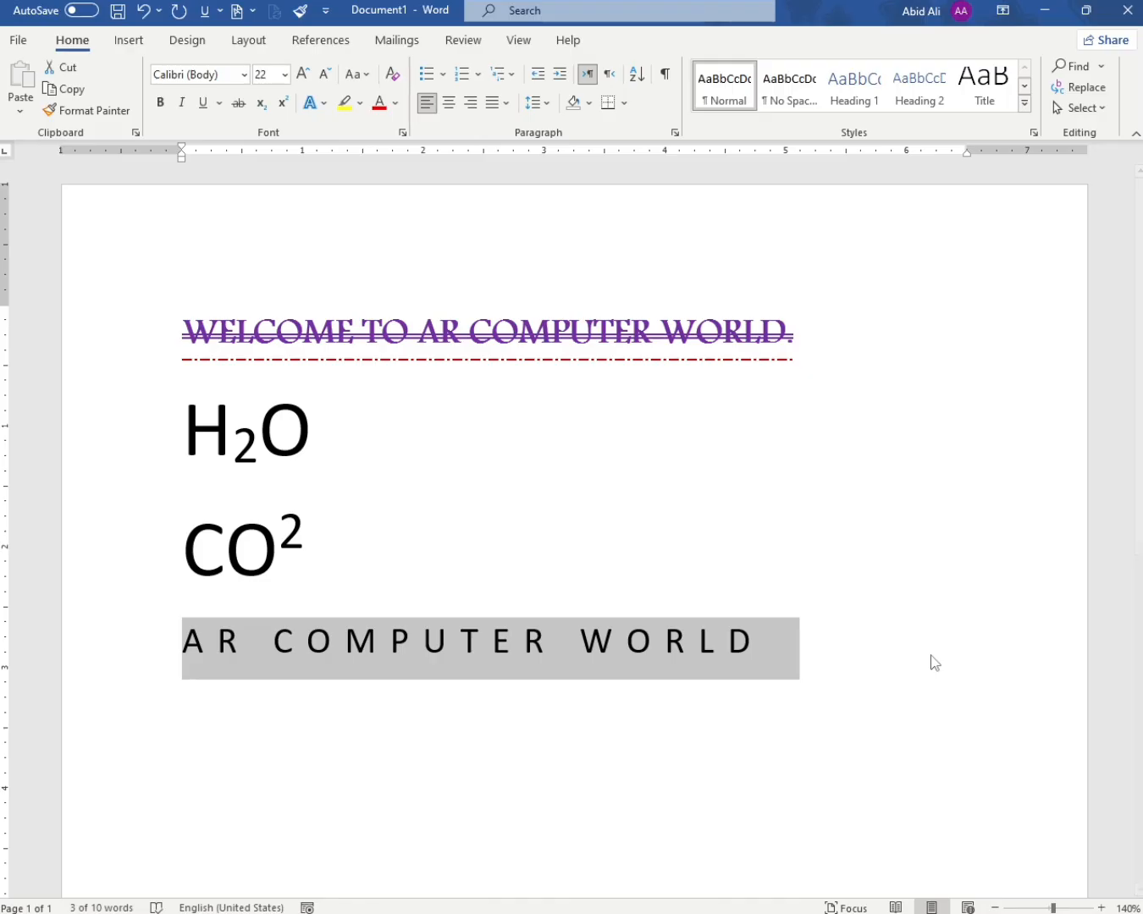
Change the character spacing of the "AR COMPUTER WORLD" line to Condensed, keeping the 8.2 pt amount
{"action": "key", "text": "ctrl+d"}
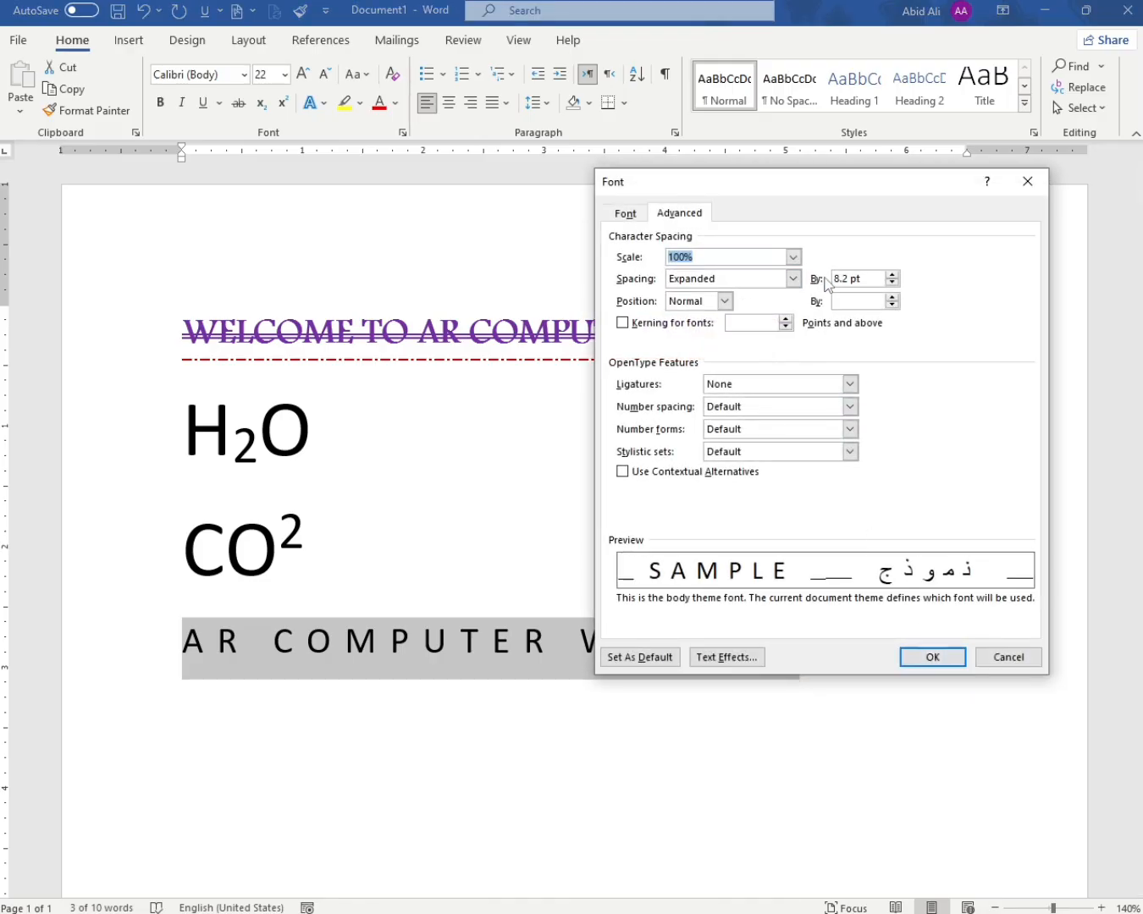
{"action": "left_click", "coordinate": [754, 285]}
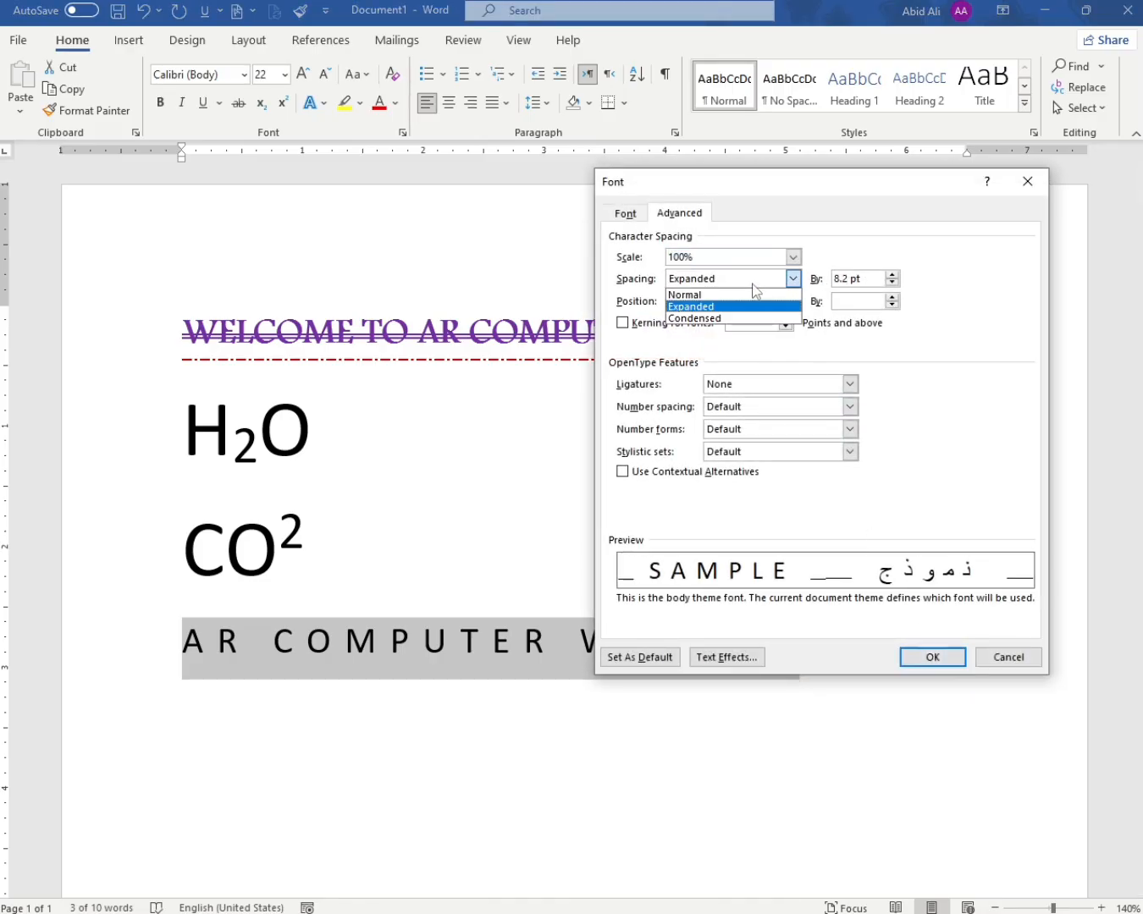
{"action": "left_click", "coordinate": [715, 319]}
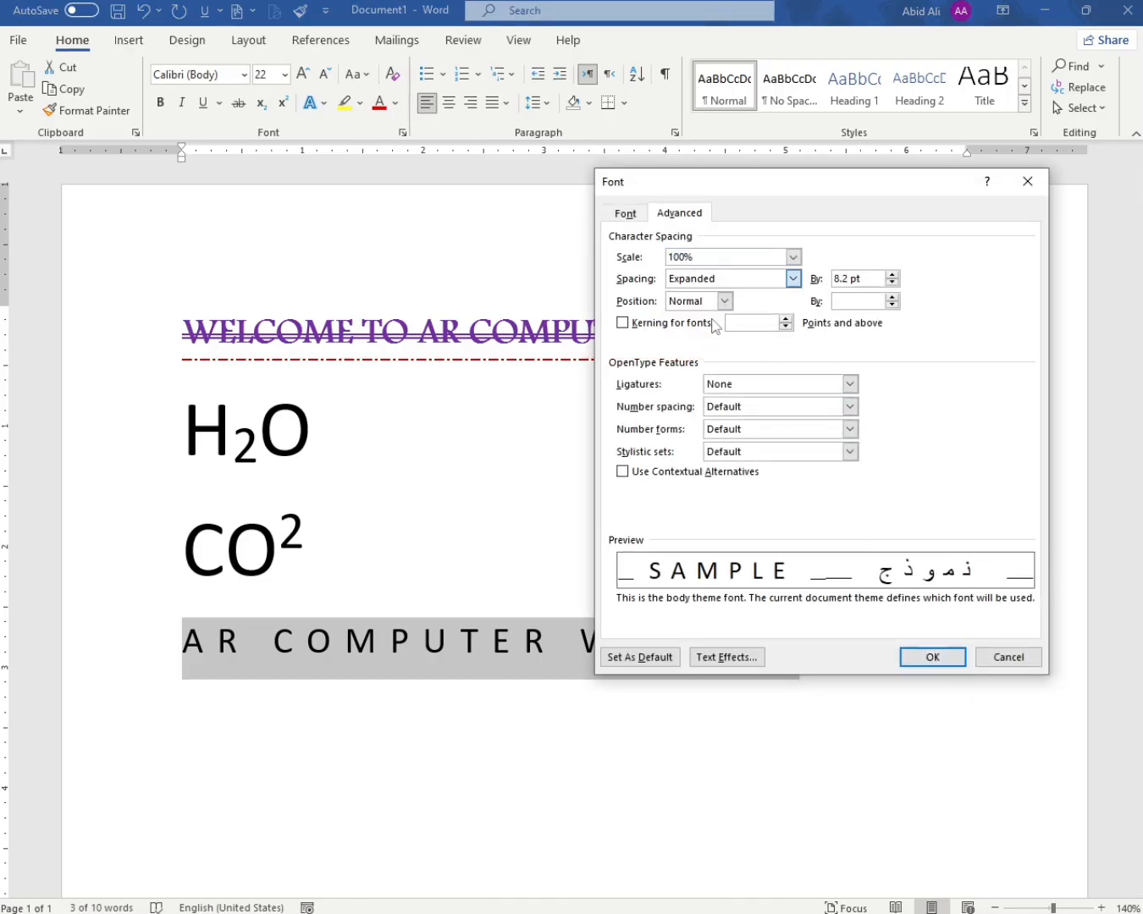
{"action": "left_click", "coordinate": [939, 664]}
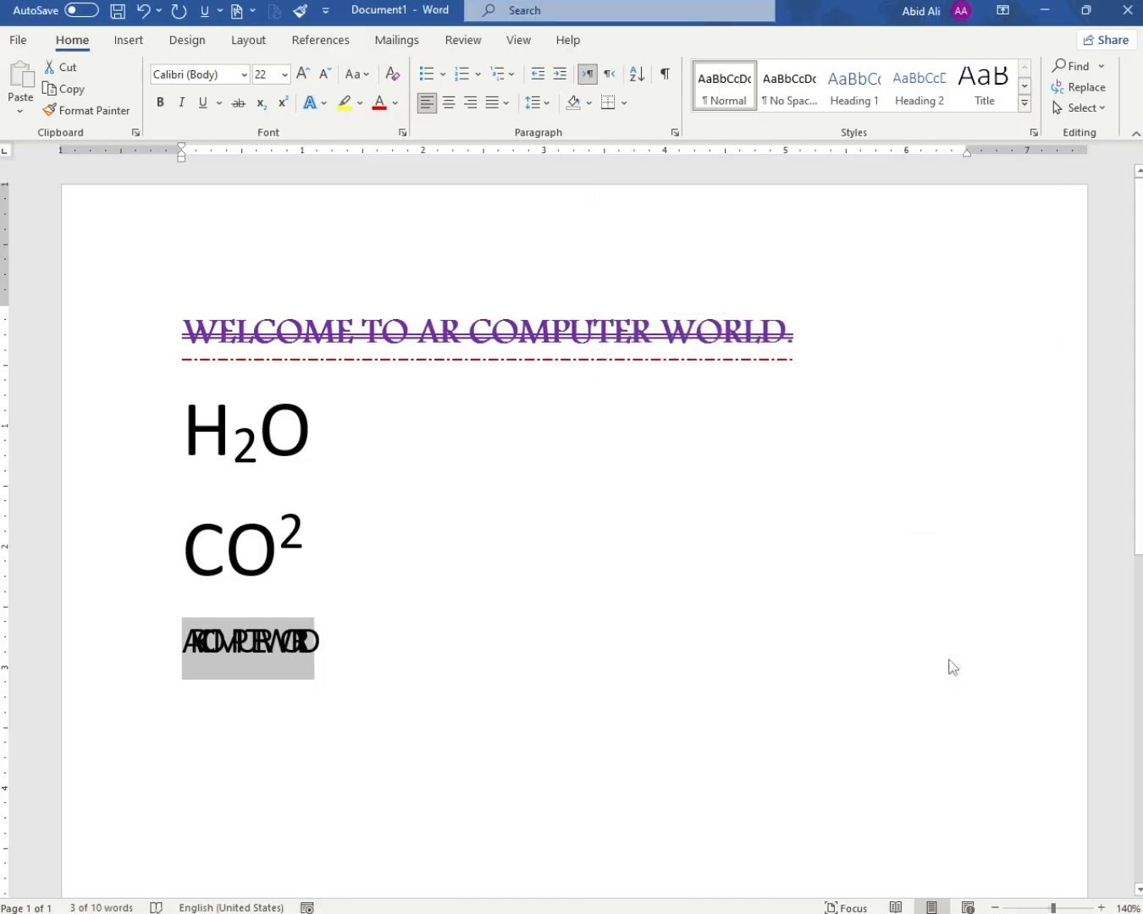
Restore Normal character spacing on the "AR COMPUTER WORLD" line
{"action": "key", "text": "ctrl+d"}
{"action": "left_click", "coordinate": [720, 281]}
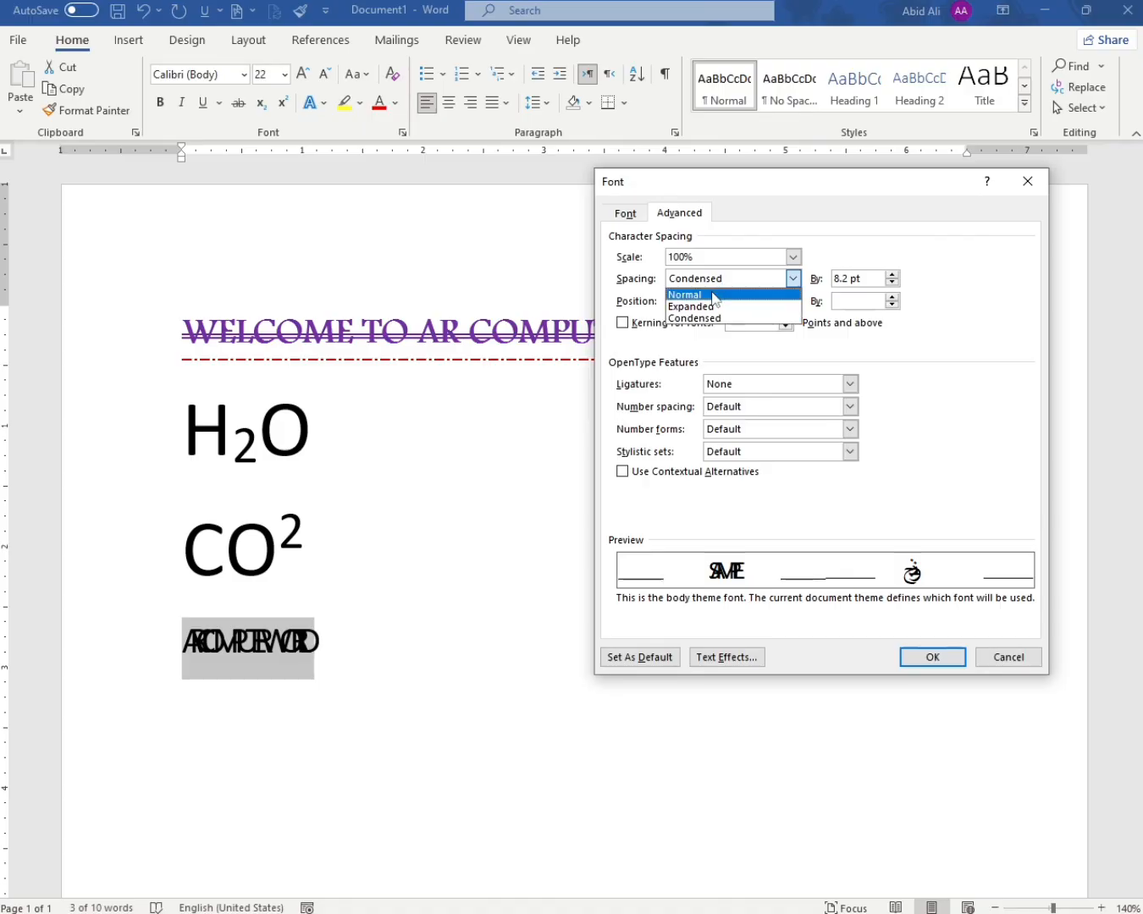
{"action": "left_click", "coordinate": [711, 296]}
{"action": "left_click", "coordinate": [931, 658]}
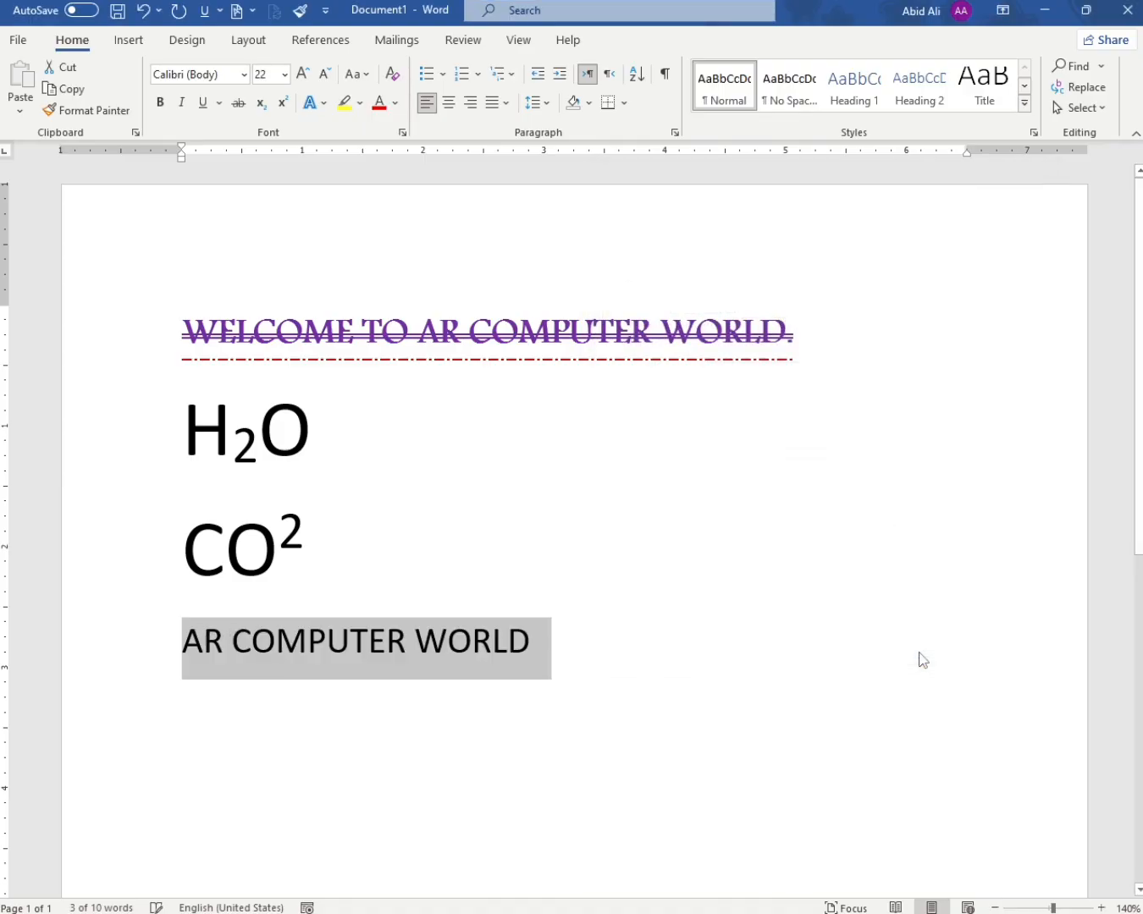
Try to apply Expanded character spacing of 1585 pt to the "AR COMPUTER WORLD" line
{"action": "key", "text": "ctrl+d"}
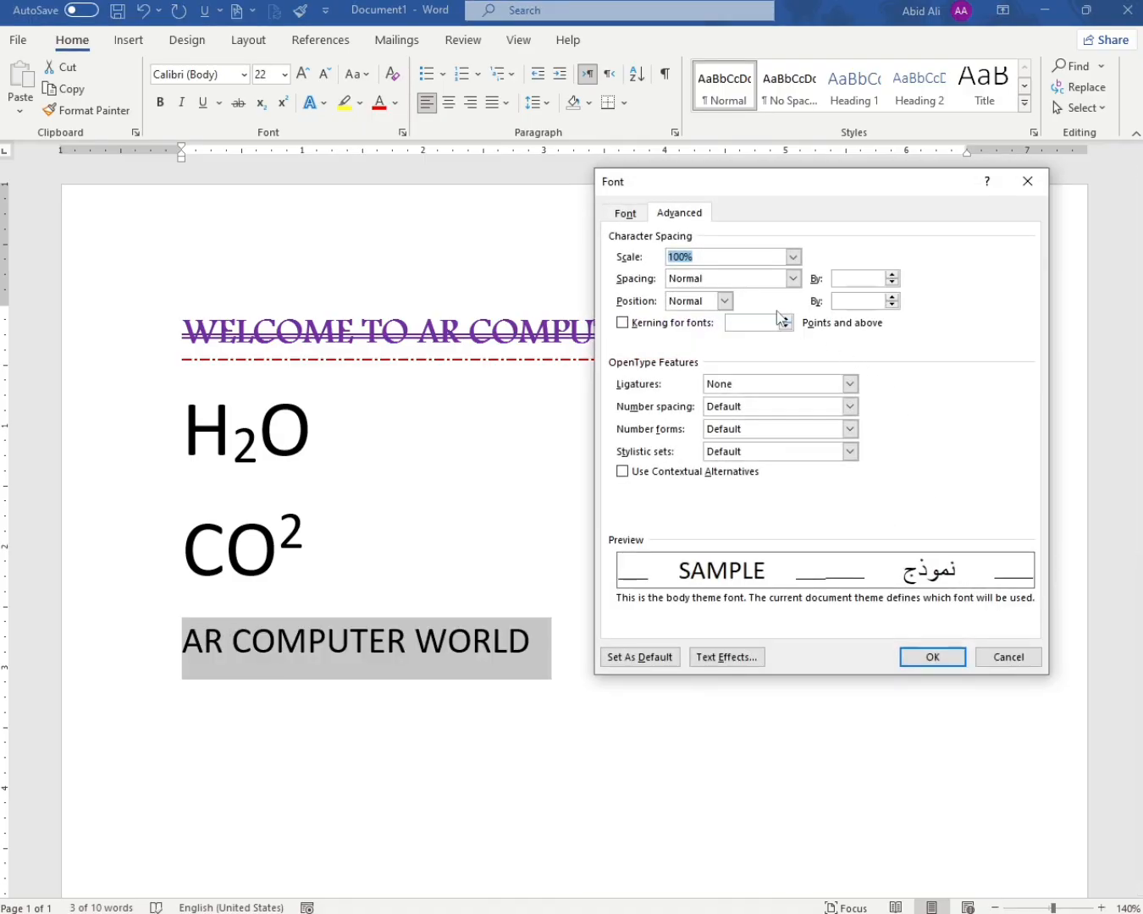
{"action": "left_click", "coordinate": [735, 281]}
{"action": "left_click", "coordinate": [734, 307]}
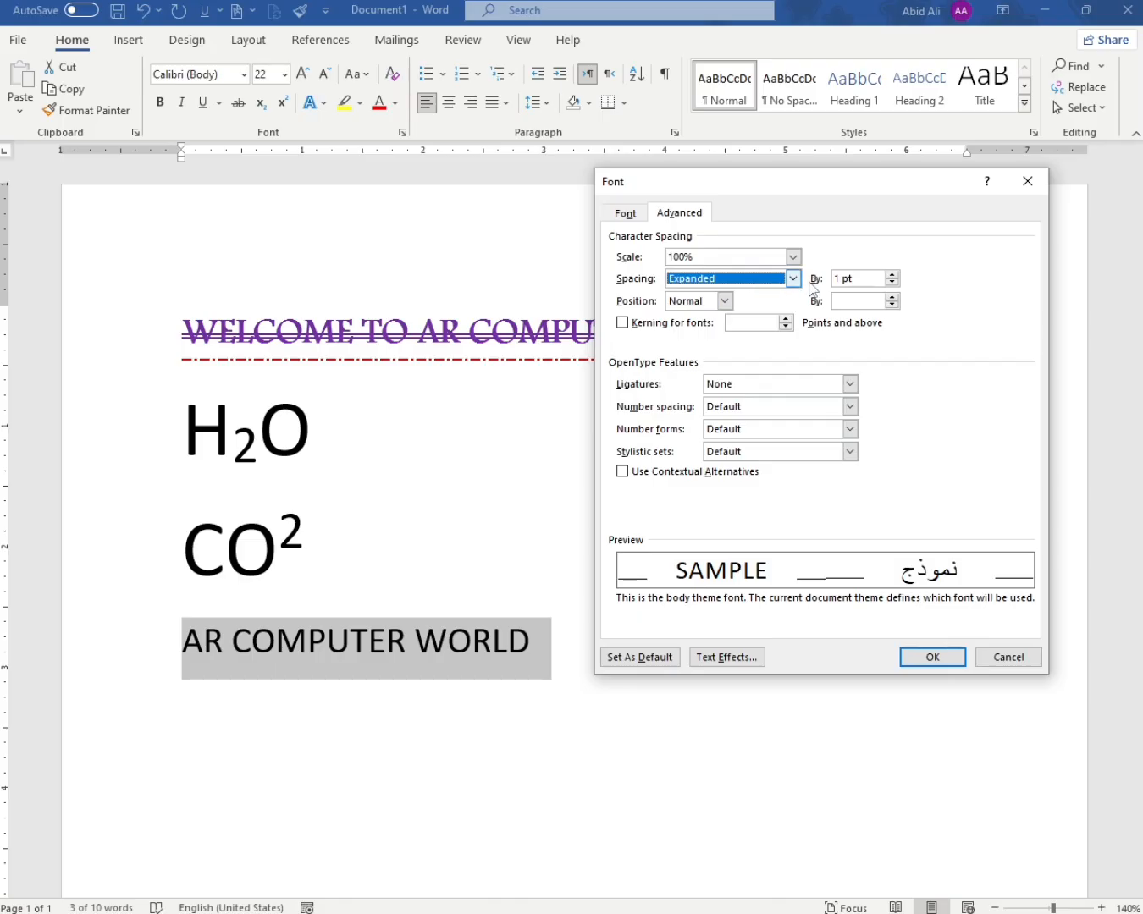
{"action": "left_click_drag", "start_coordinate": [880, 279], "coordinate": [798, 286]}
{"action": "type", "text": "1585"}
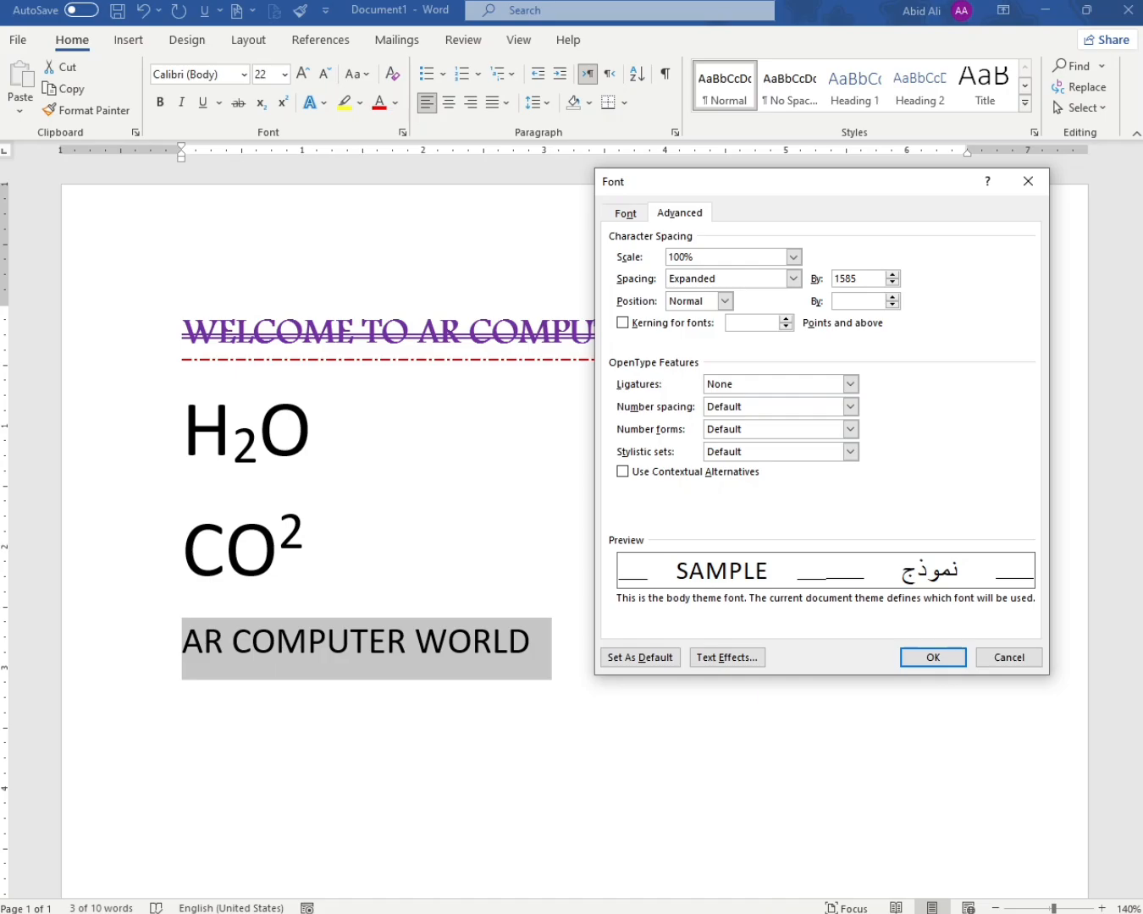
{"action": "key", "text": "Return"}
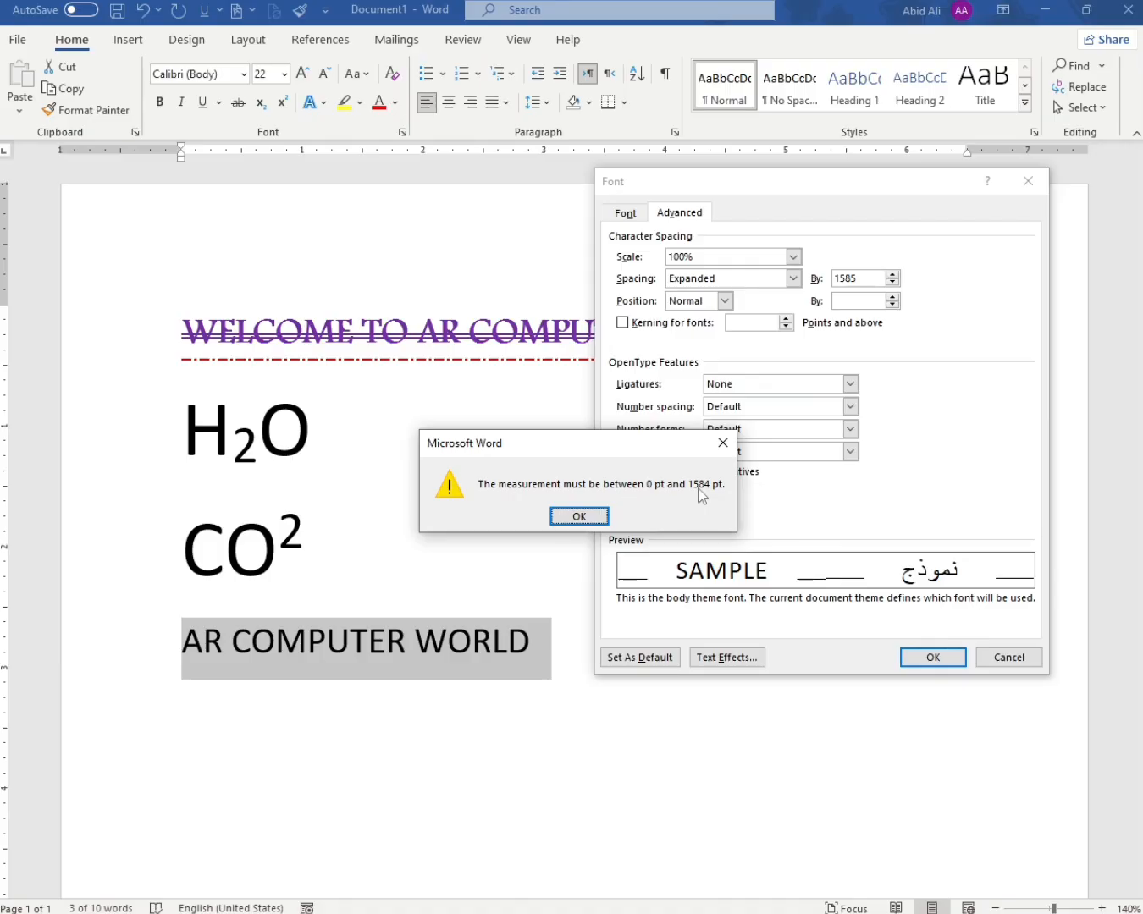
{"action": "left_click", "coordinate": [576, 515]}
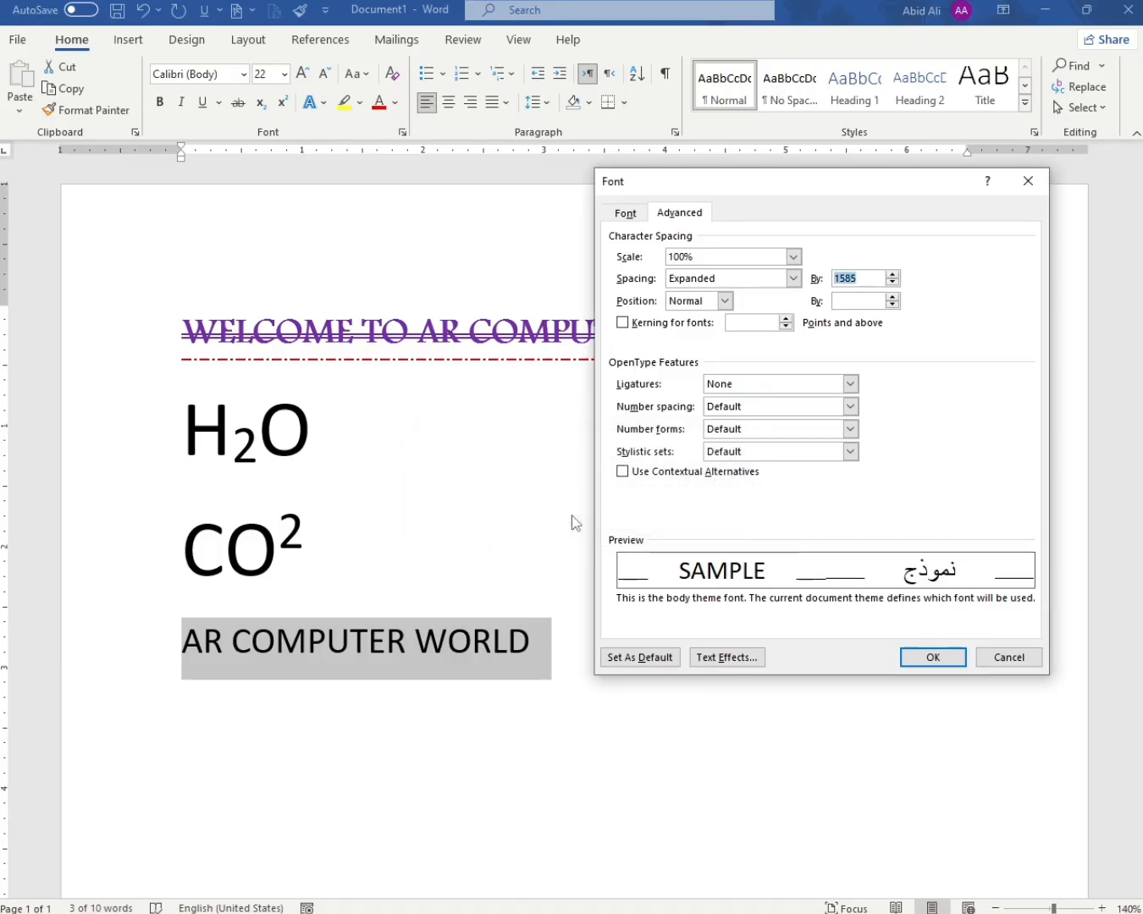
Set the character spacing of the "AR COMPUTER WORLD" line back to Normal and leave the font settings
{"action": "left_click", "coordinate": [732, 278]}
{"action": "left_click", "coordinate": [722, 290]}
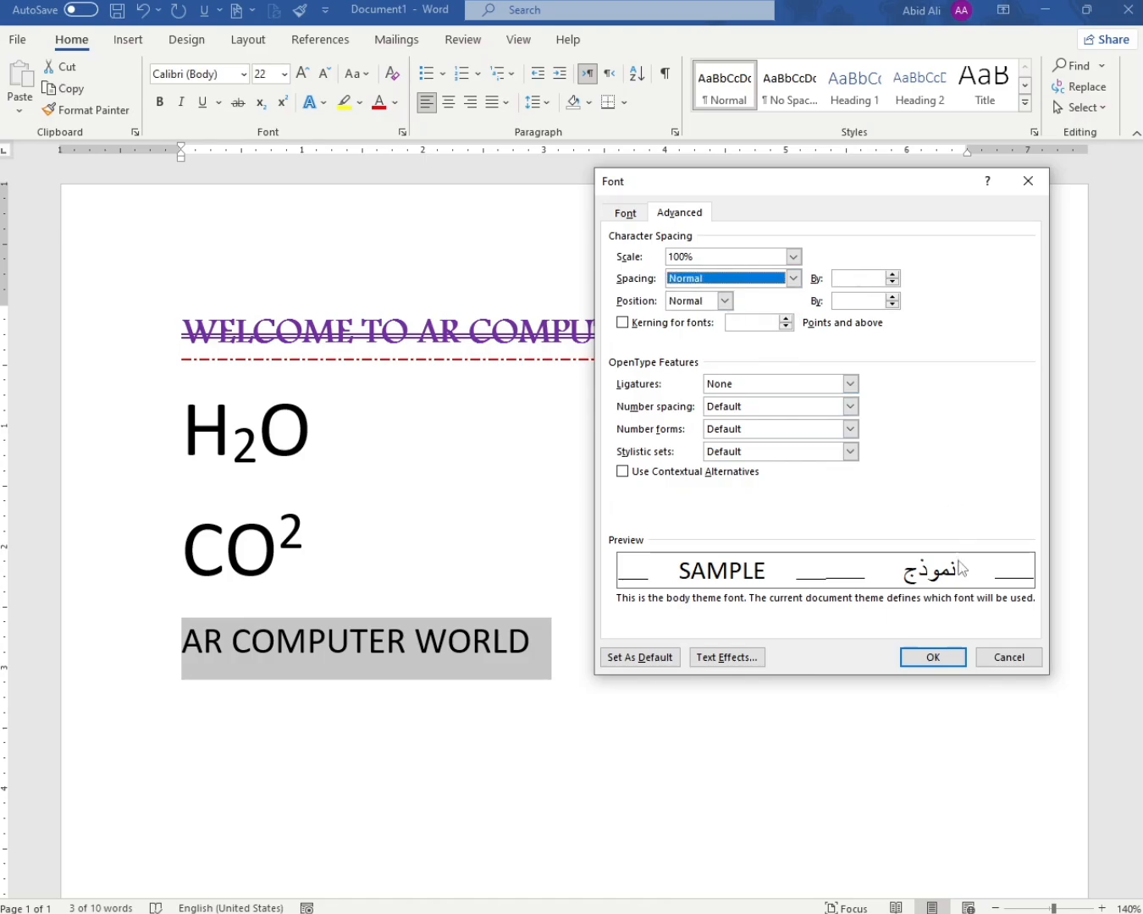
{"action": "left_click", "coordinate": [931, 657]}
{"action": "key", "text": "ctrl+d"}
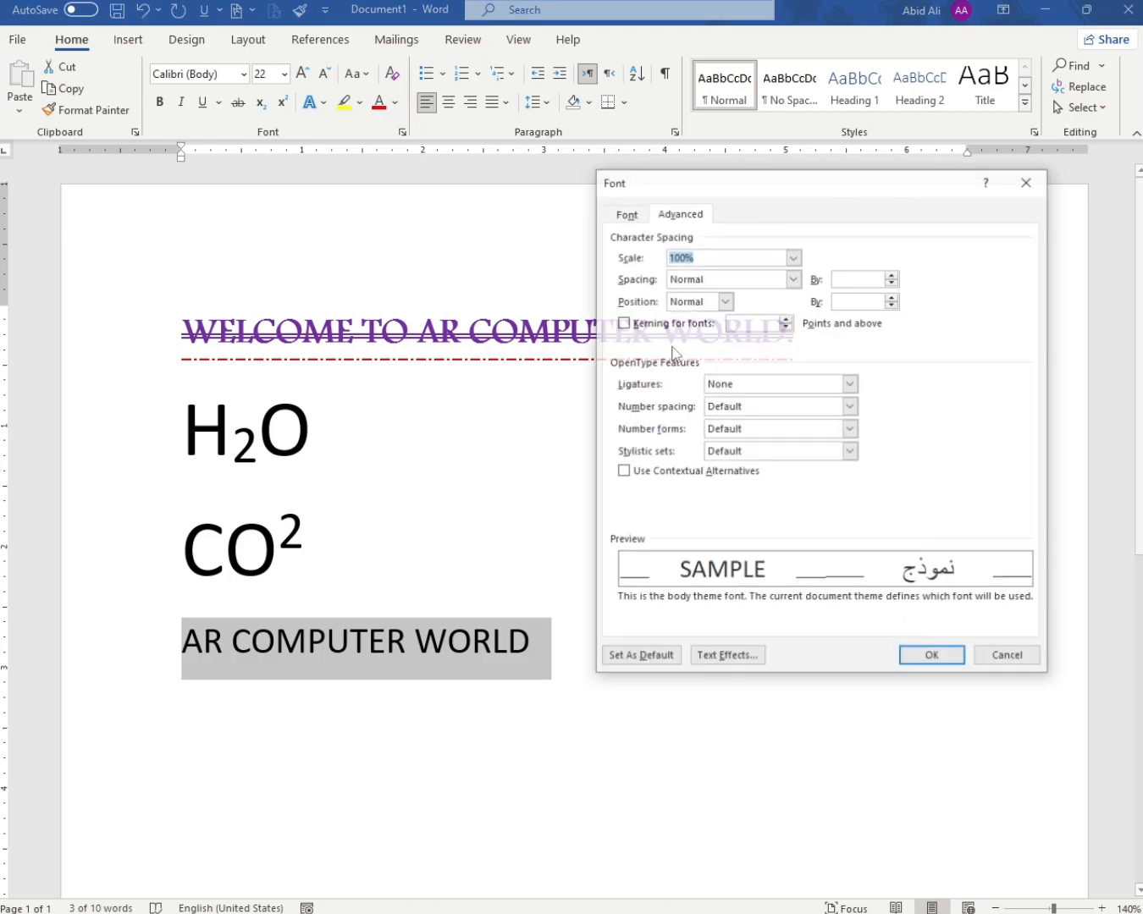
{"action": "left_click", "coordinate": [1010, 659]}
Add two lines reading 1022 below the "AR COMPUTER WORLD" line
{"action": "left_click", "coordinate": [831, 728]}
{"action": "key", "text": "Return"}
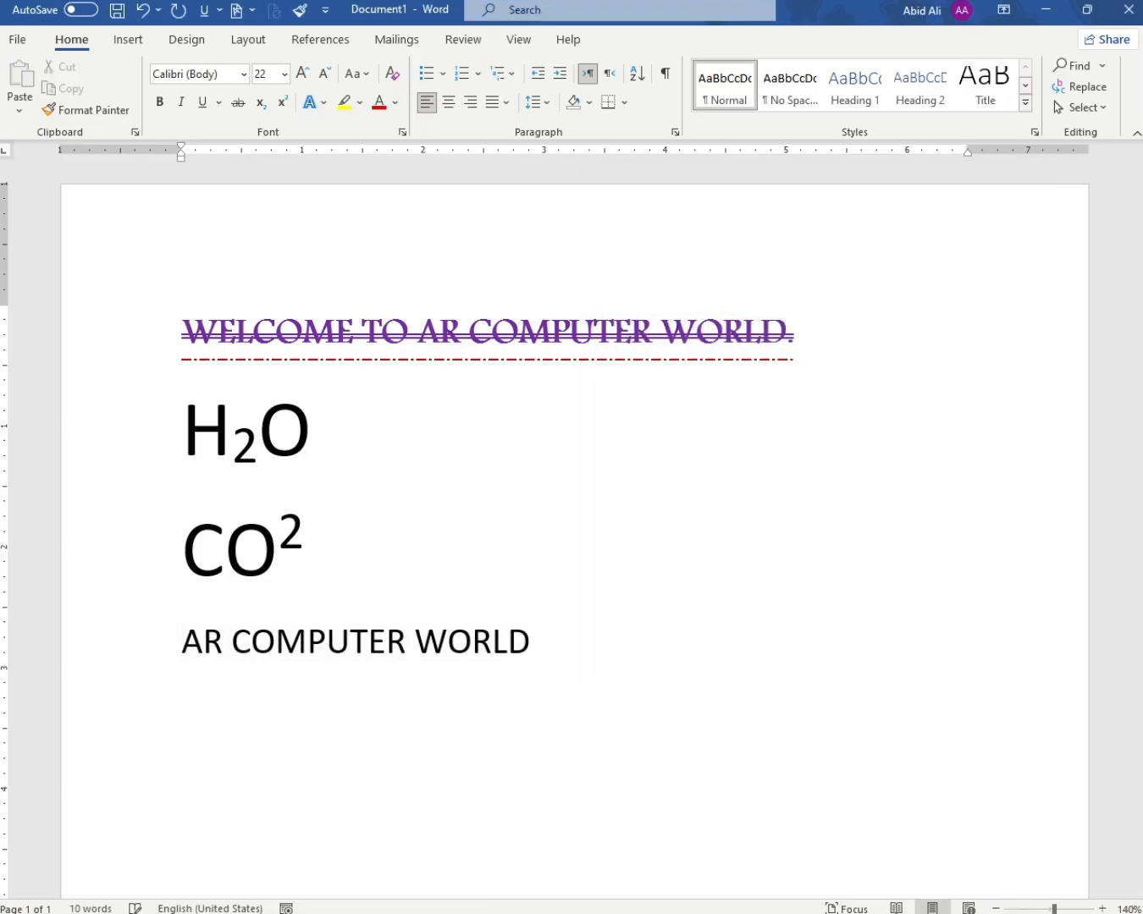
{"action": "type", "text": "1022"}
{"action": "key", "text": "Return"}
{"action": "type", "text": "1"}
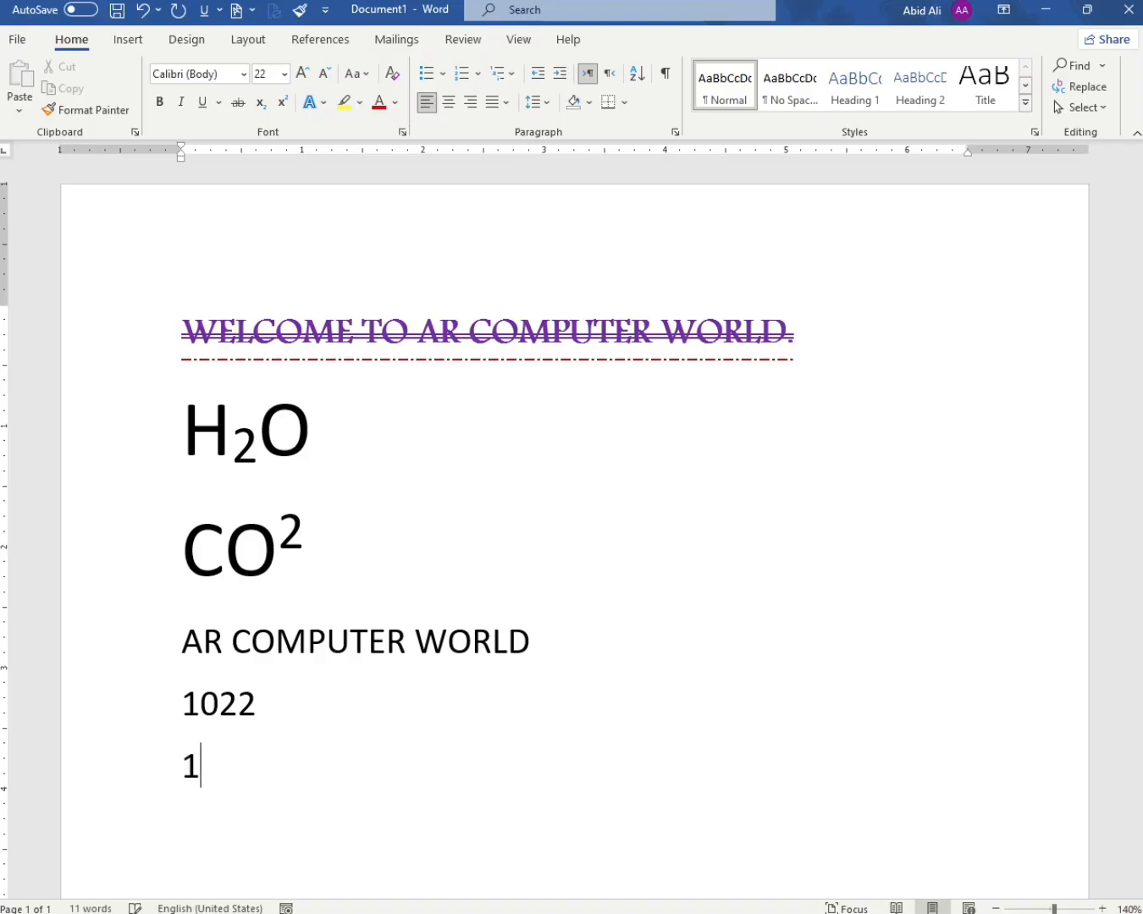
{"action": "type", "text": "022"}
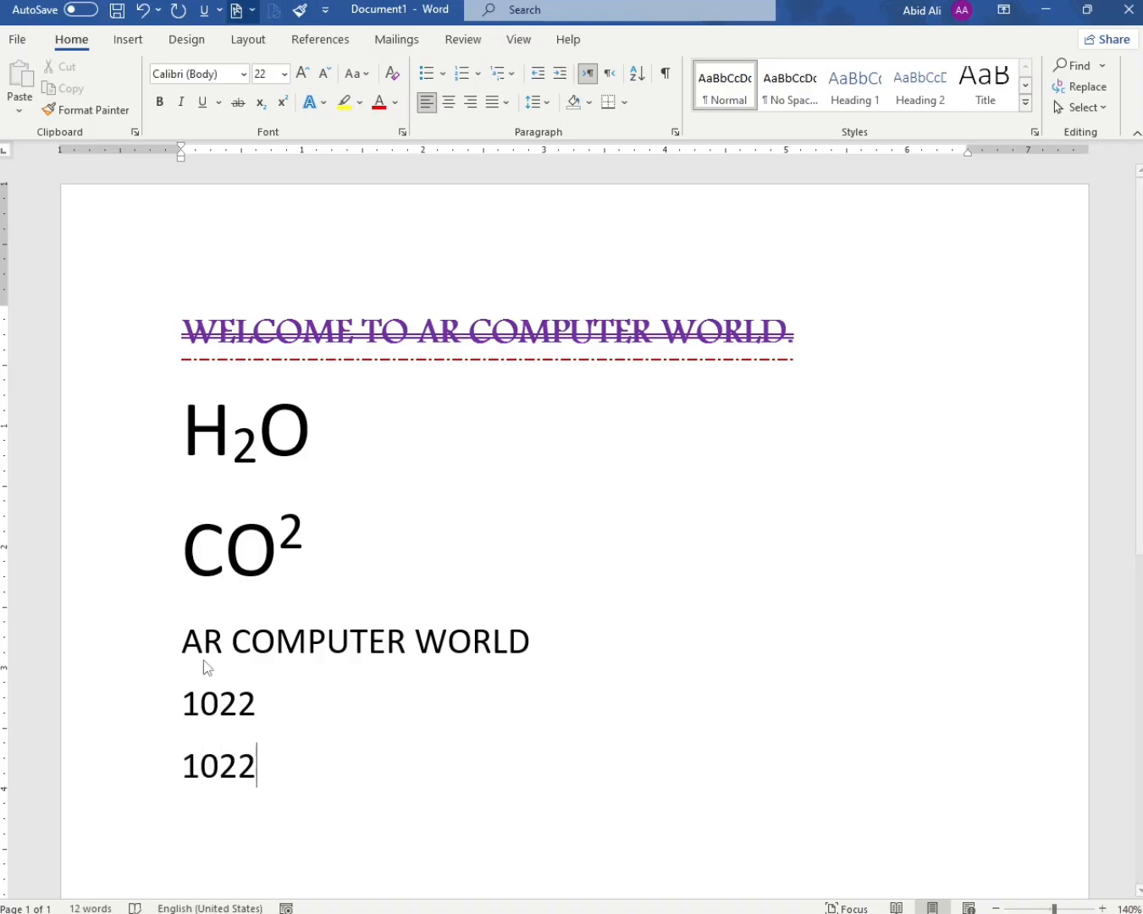
Make the final 22 a subscript in the first 1022 line and a superscript in the second
{"action": "left_click_drag", "start_coordinate": [259, 702], "coordinate": [222, 706]}
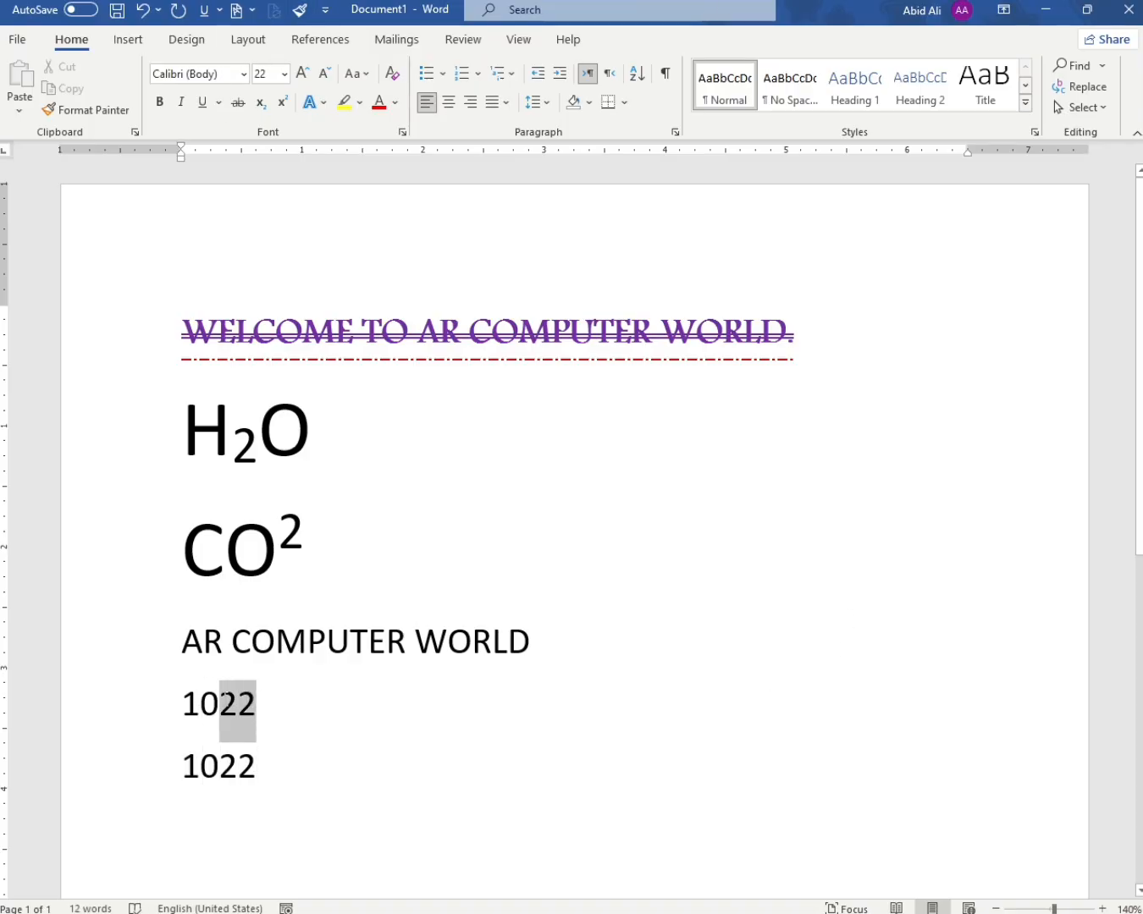
{"action": "left_click", "coordinate": [260, 103]}
{"action": "left_click_drag", "start_coordinate": [258, 766], "coordinate": [221, 770]}
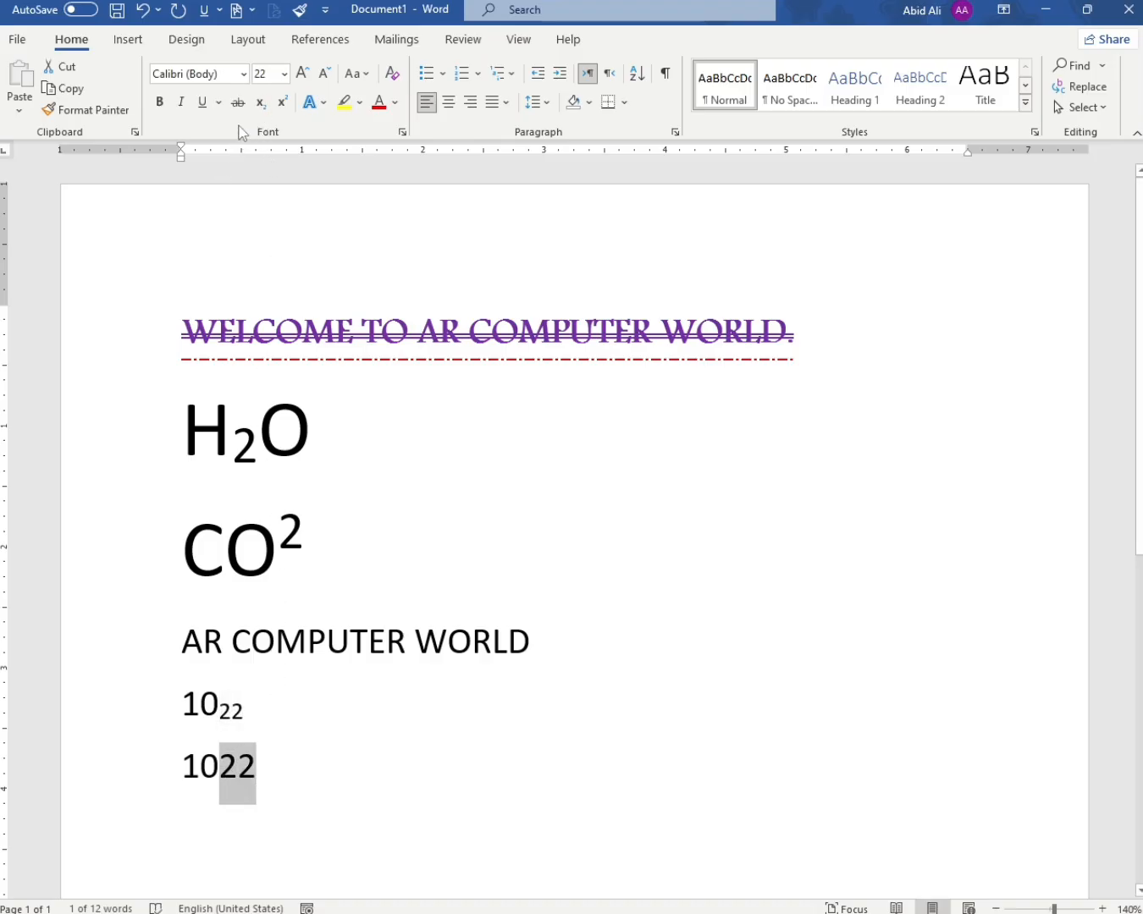
{"action": "left_click", "coordinate": [282, 104]}
{"action": "left_click", "coordinate": [294, 757]}
Set the position of the last subscript 2 in the first 1022 line to Lowered by 7 pt
{"action": "scroll", "coordinate": [307, 735], "scroll_direction": "down", "scroll_amount": 1}
{"action": "scroll", "coordinate": [307, 735], "scroll_direction": "down", "scroll_amount": 3}
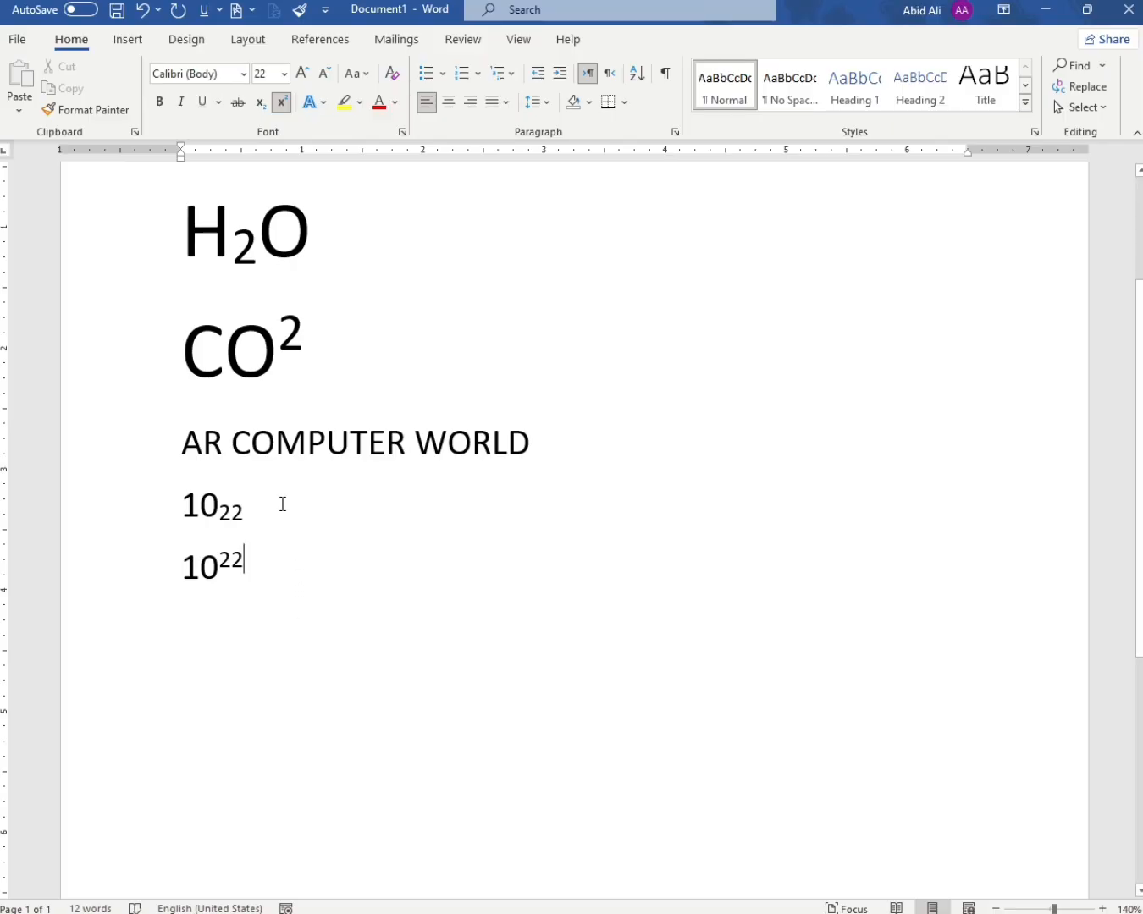
{"action": "left_click", "coordinate": [220, 508]}
{"action": "left_click_drag", "start_coordinate": [236, 512], "coordinate": [247, 514]}
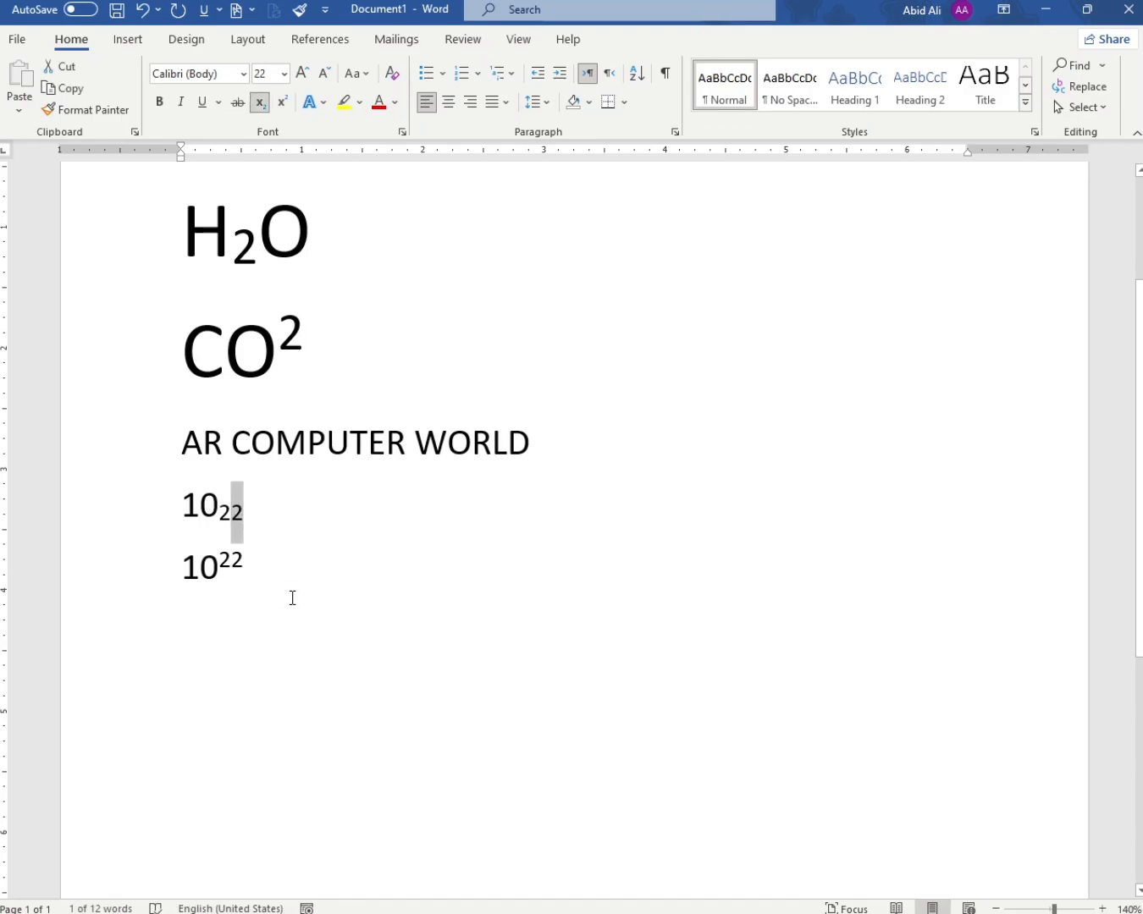
{"action": "key", "text": "ctrl+d"}
{"action": "left_click", "coordinate": [725, 301]}
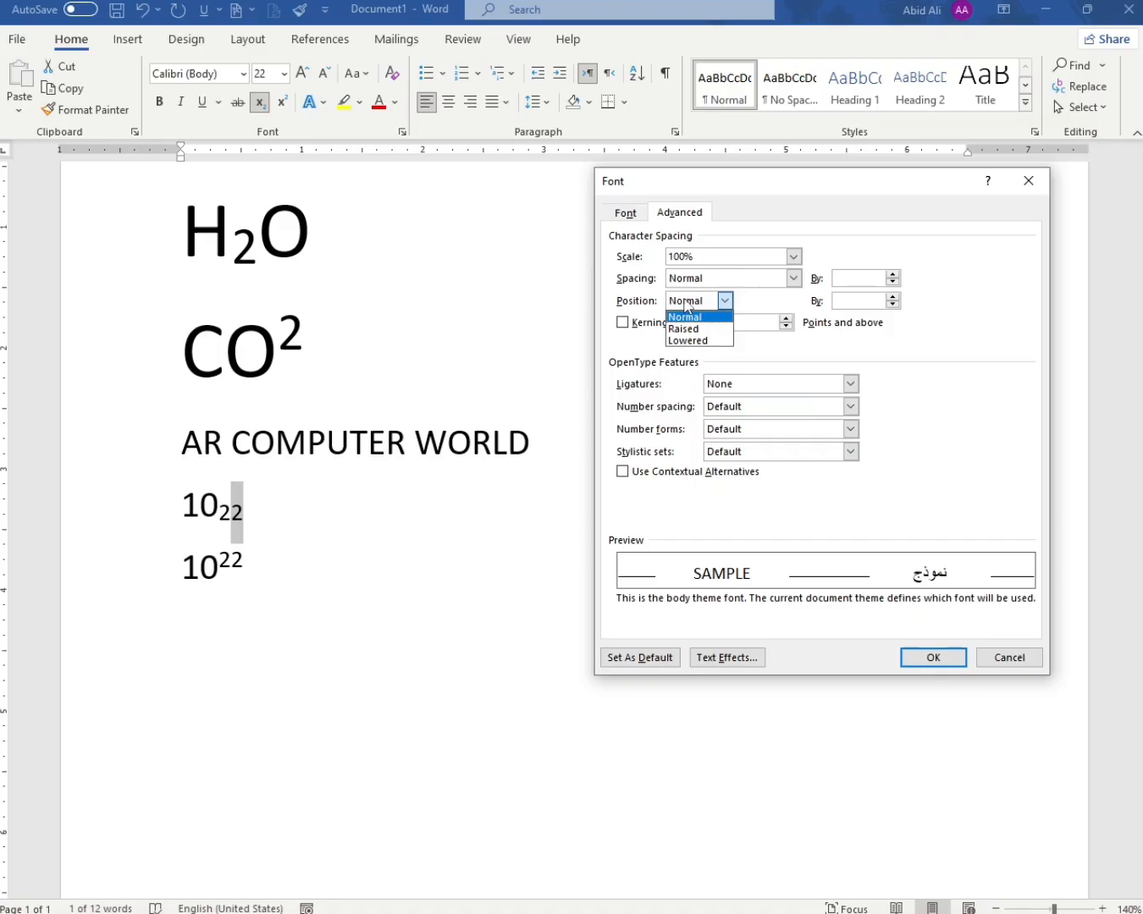
{"action": "left_click", "coordinate": [701, 340]}
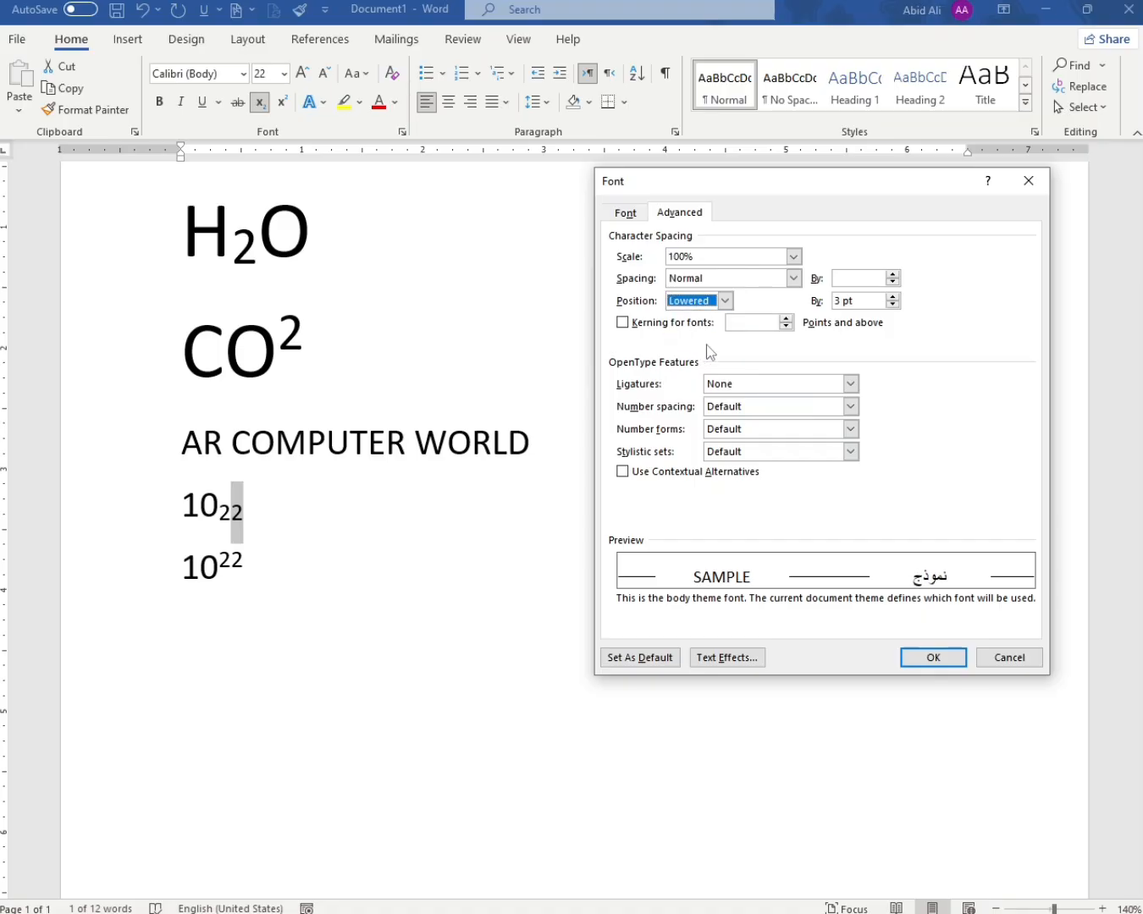
{"action": "left_click", "coordinate": [894, 303]}
{"action": "left_click", "coordinate": [894, 302]}
{"action": "left_click", "coordinate": [894, 301]}
{"action": "left_click", "coordinate": [894, 302]}
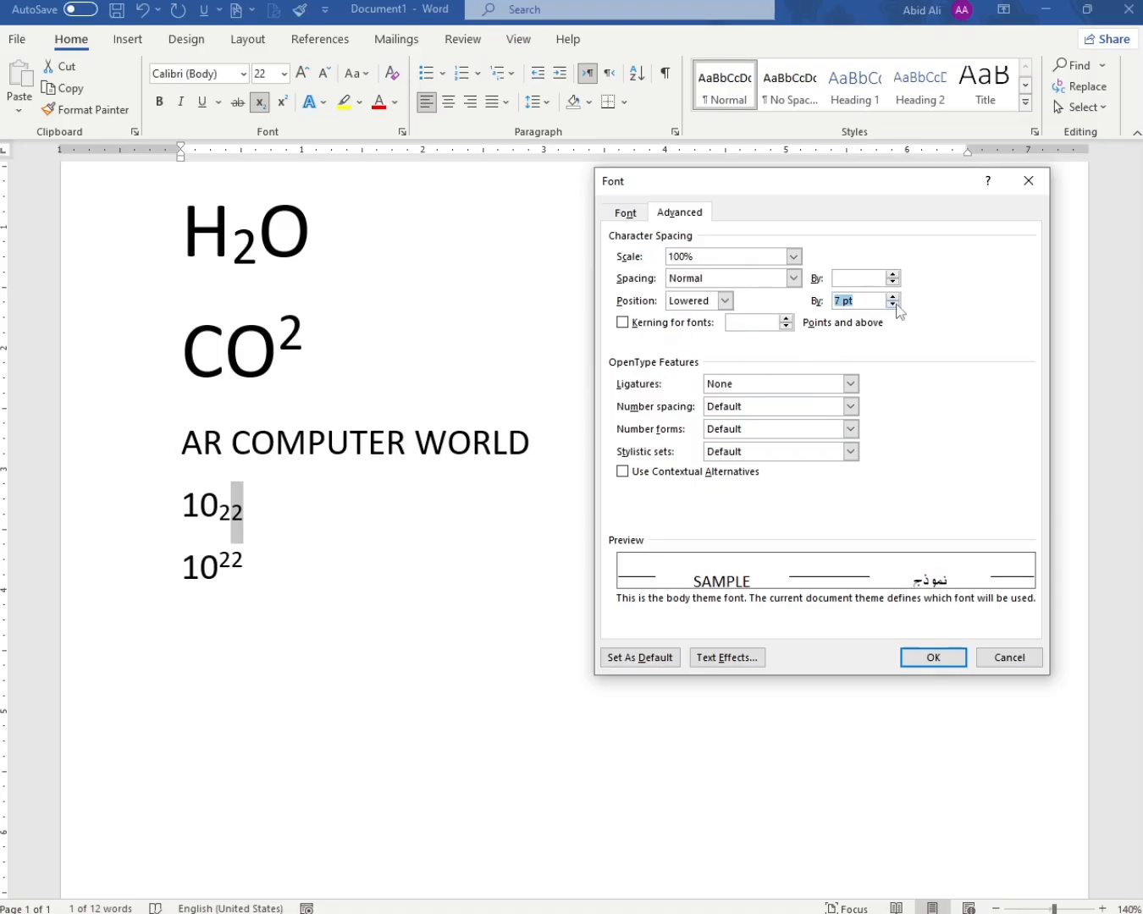
{"action": "left_click", "coordinate": [935, 658]}
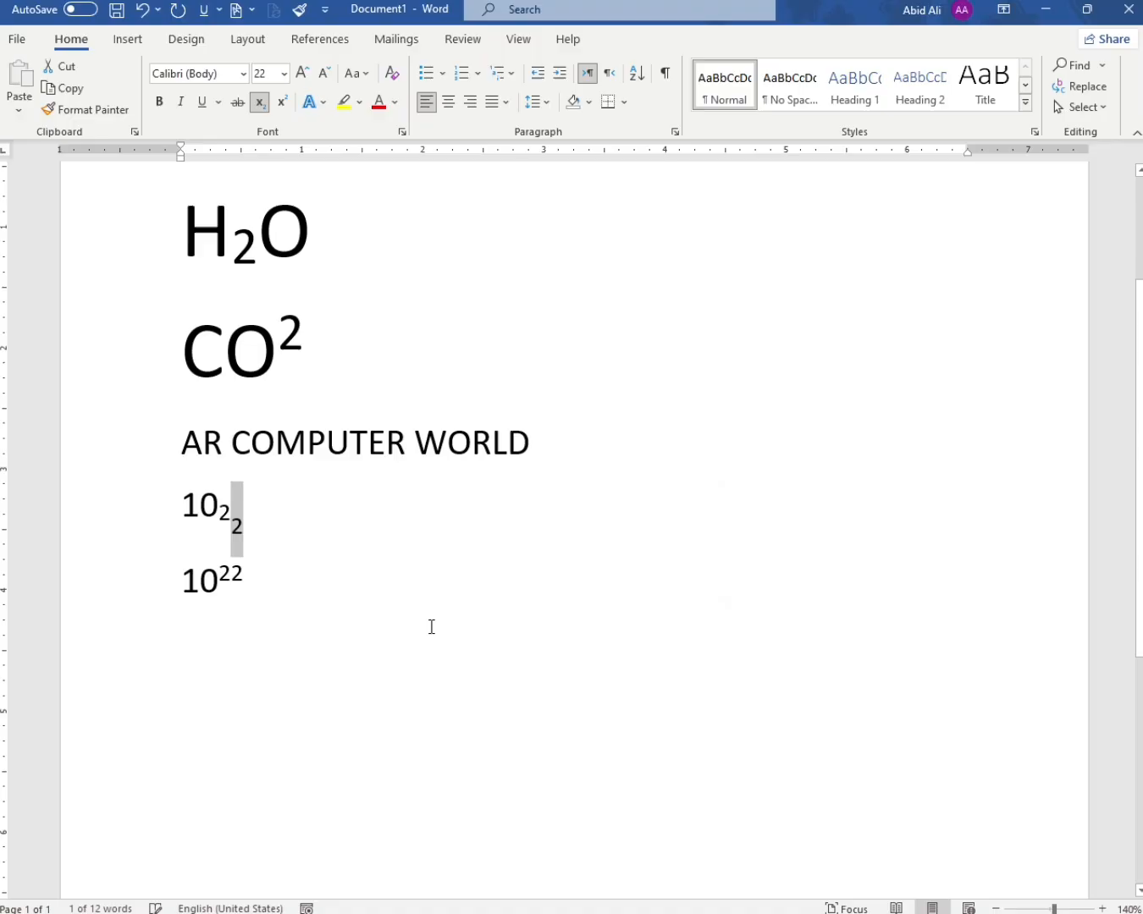
Reduce the Lowered amount of the last subscript 2 in the first 1022 line, bringing it nearer the baseline
{"action": "left_click", "coordinate": [255, 528]}
{"action": "left_click_drag", "start_coordinate": [255, 529], "coordinate": [235, 525]}
{"action": "key", "text": "ctrl+d"}
{"action": "left_click", "coordinate": [894, 297]}
{"action": "left_click", "coordinate": [894, 304]}
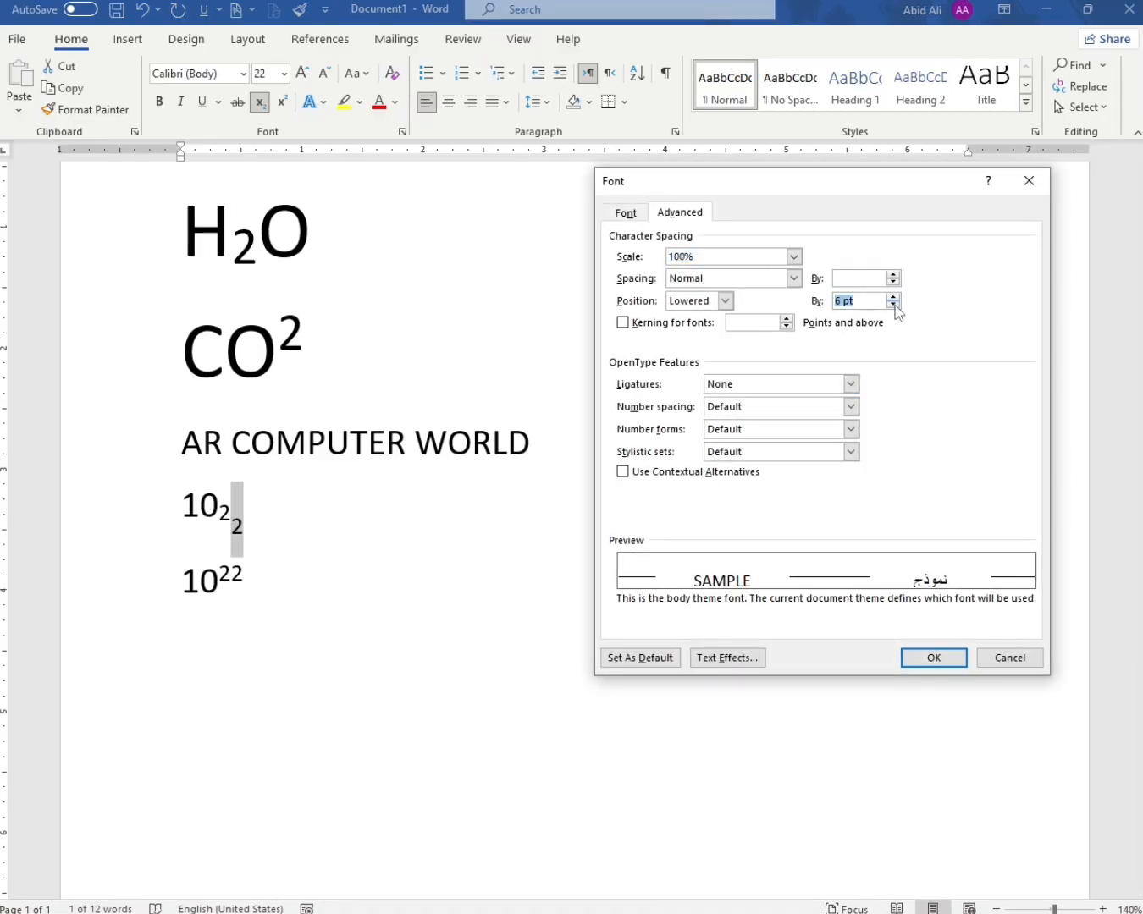
{"action": "left_click", "coordinate": [923, 660]}
Set the position of the last superscript 2 in the second 1022 line to Raised by 6 pt
{"action": "left_click", "coordinate": [315, 576]}
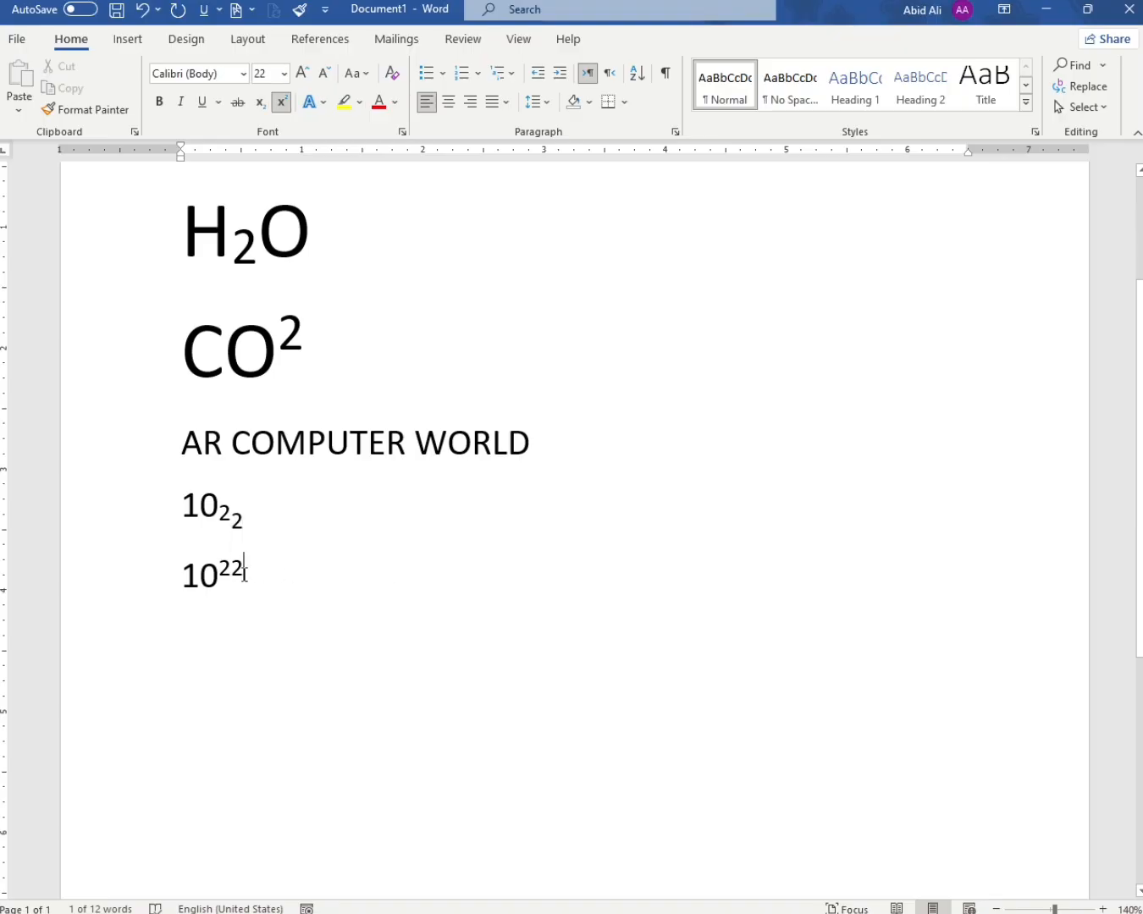
{"action": "key", "text": "shift+Left"}
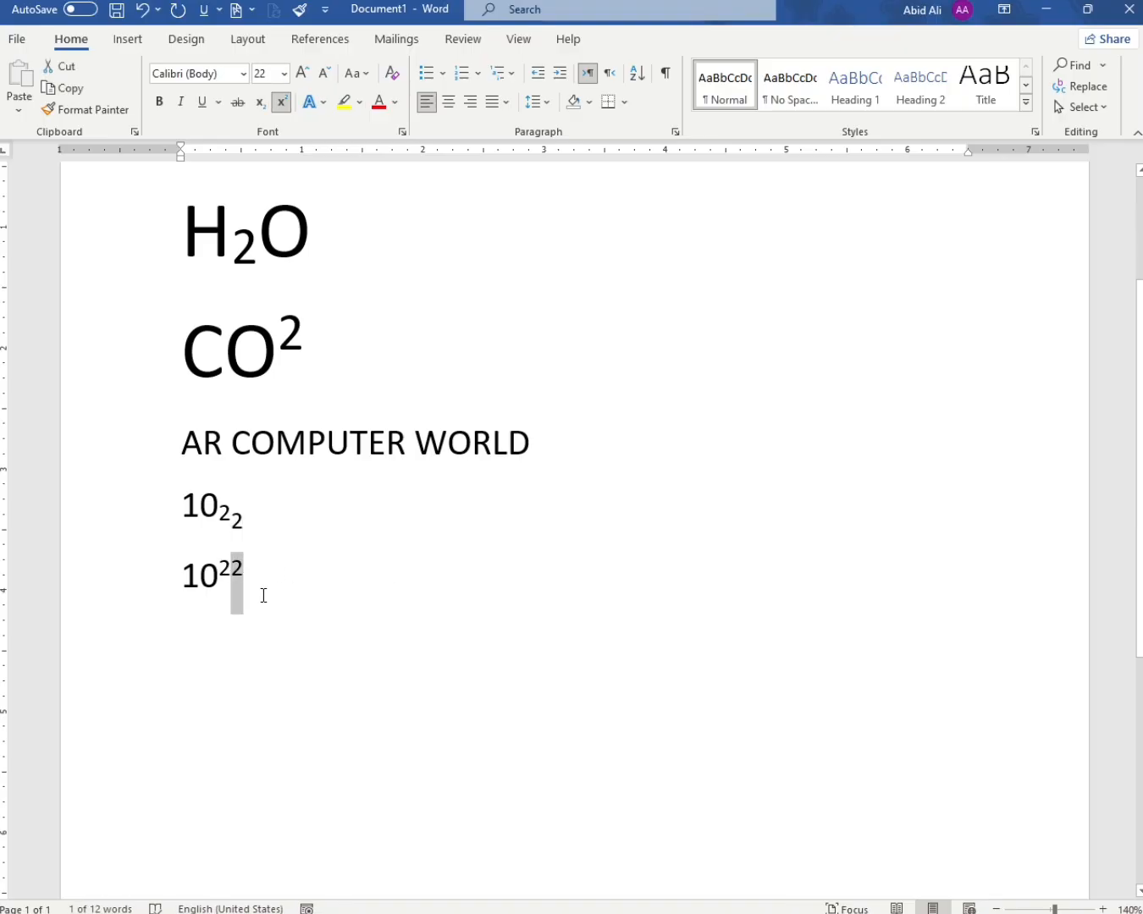
{"action": "key", "text": "ctrl+d"}
{"action": "left_click", "coordinate": [725, 301]}
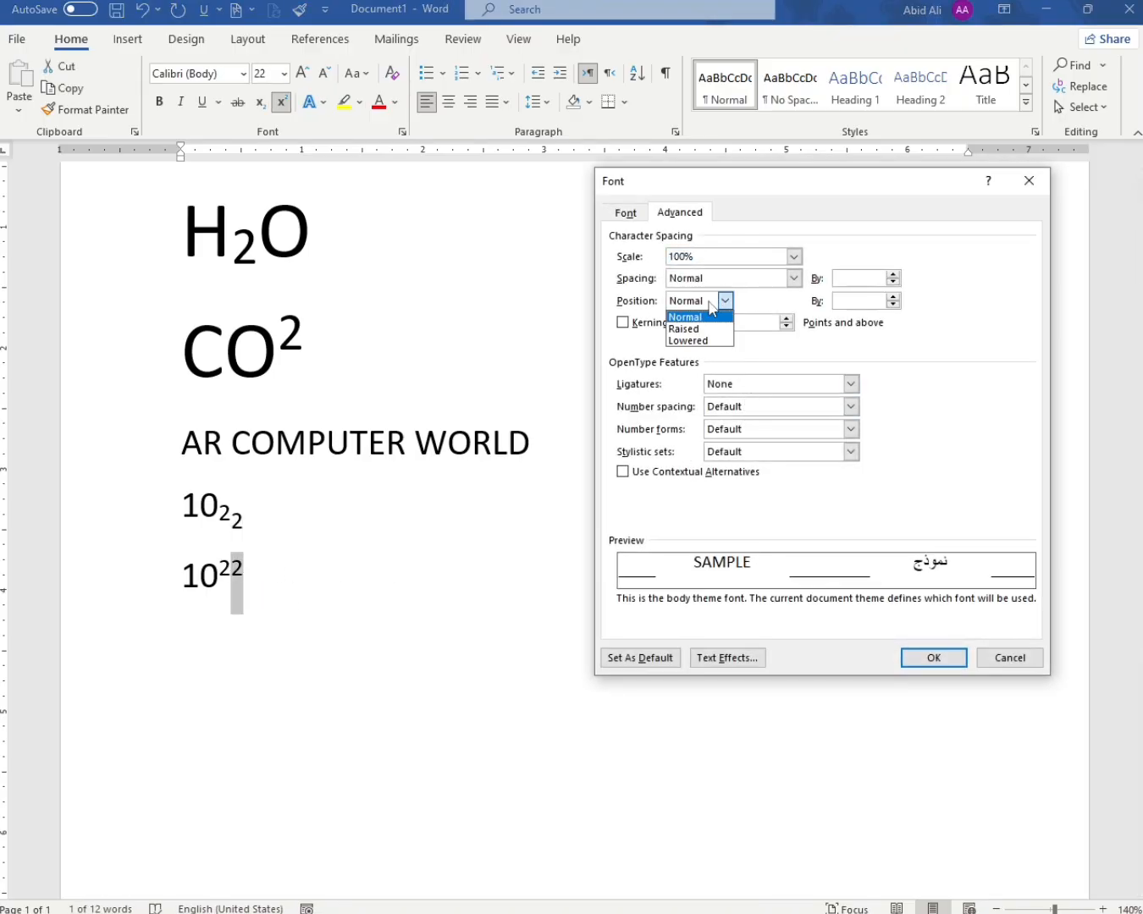
{"action": "left_click", "coordinate": [706, 331]}
{"action": "left_click", "coordinate": [893, 297]}
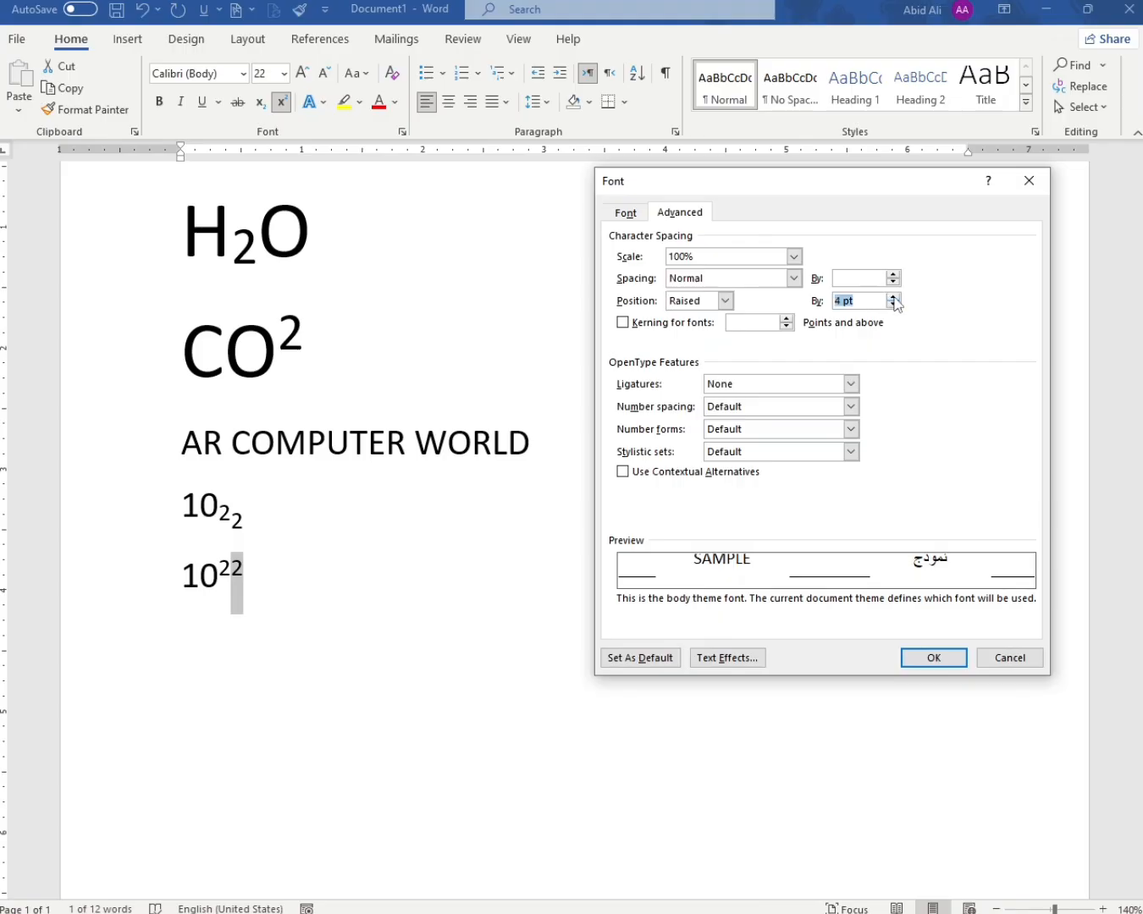
{"action": "left_click", "coordinate": [893, 298]}
{"action": "left_click", "coordinate": [894, 297]}
{"action": "left_click", "coordinate": [942, 659]}
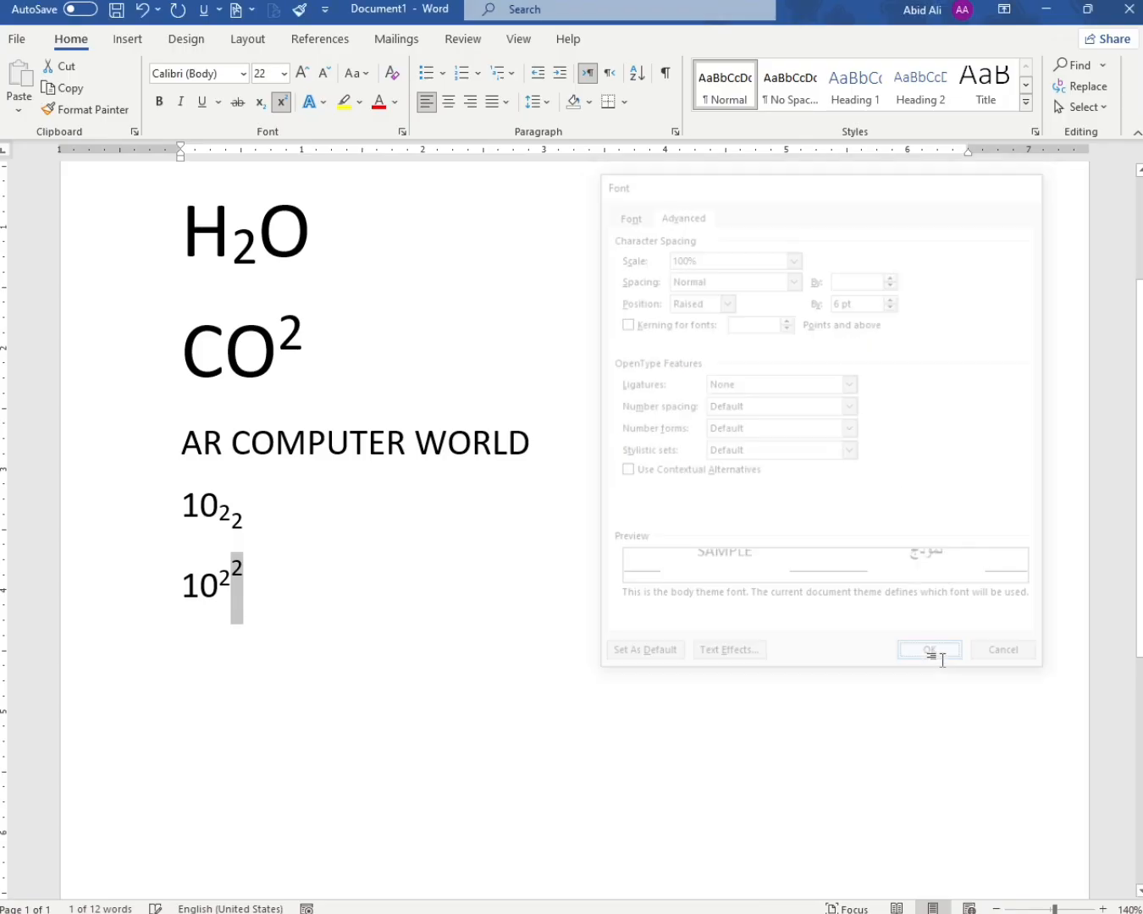
Try to raise the last superscript 2 in the second 1022 line by 1586 pt
{"action": "left_click", "coordinate": [273, 569]}
{"action": "left_click_drag", "start_coordinate": [275, 569], "coordinate": [236, 573]}
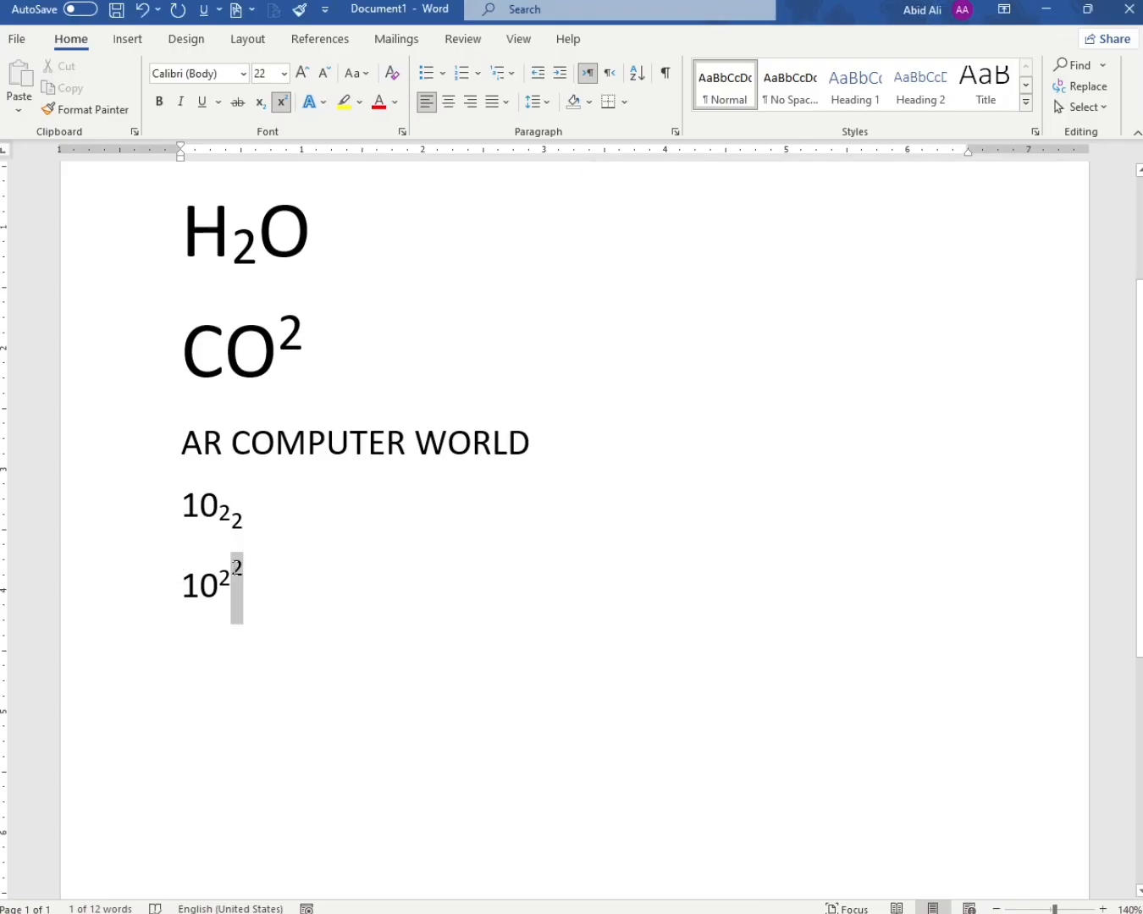
{"action": "key", "text": "ctrl+d"}
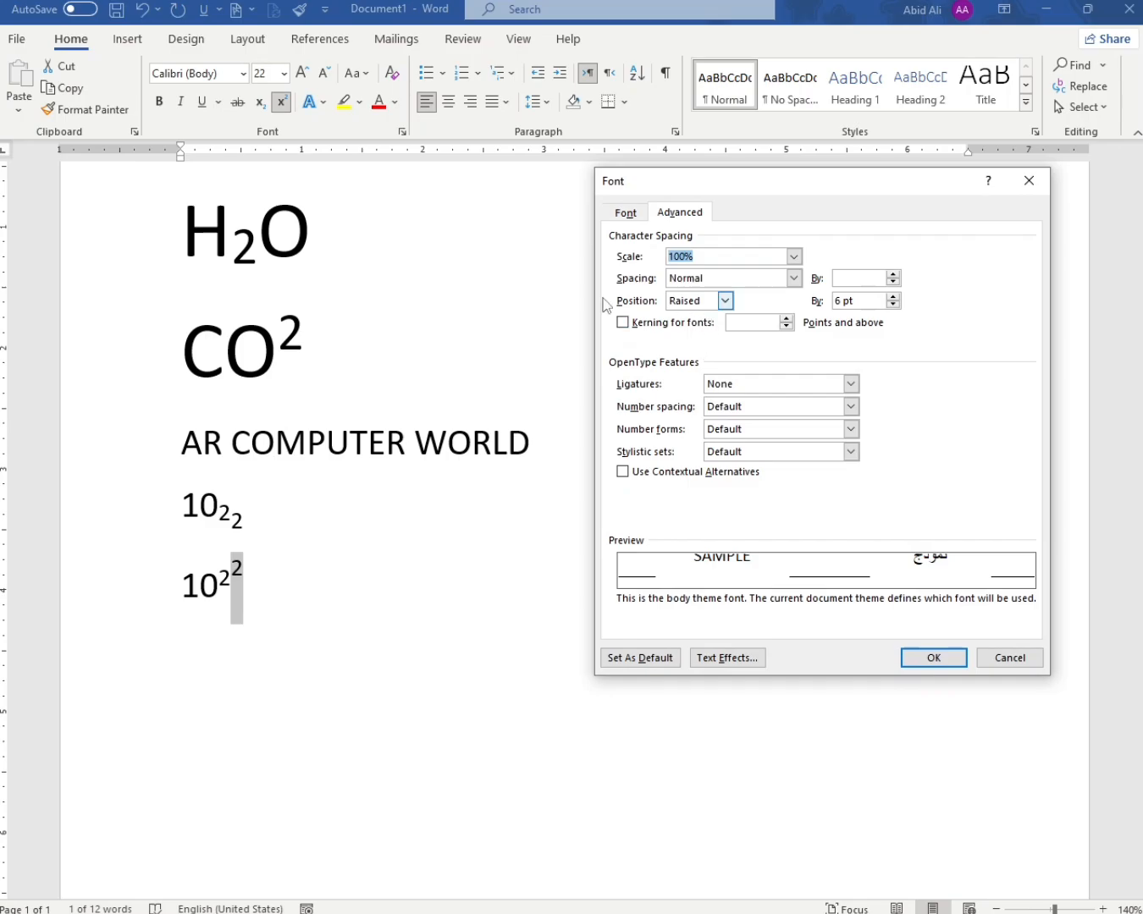
{"action": "left_click", "coordinate": [687, 302]}
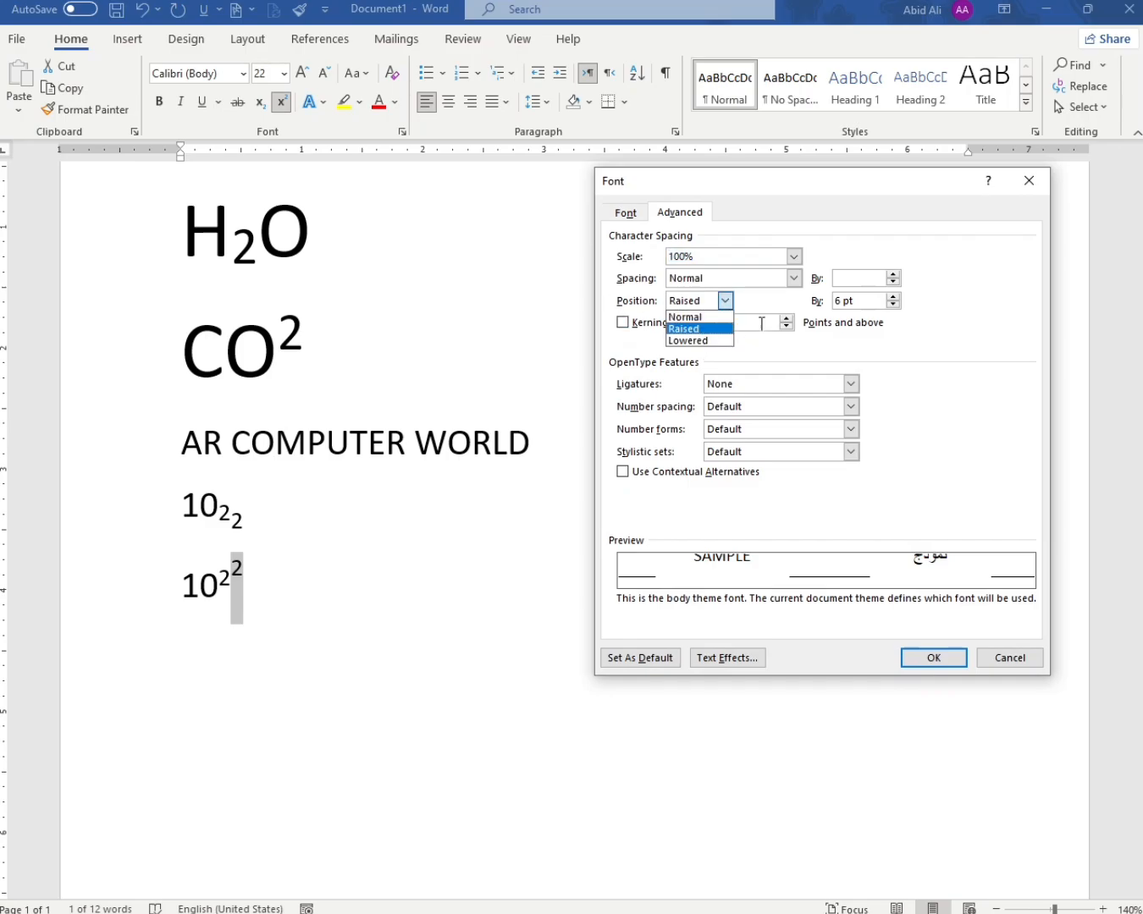
{"action": "left_click", "coordinate": [797, 303]}
{"action": "left_click_drag", "start_coordinate": [856, 302], "coordinate": [797, 298]}
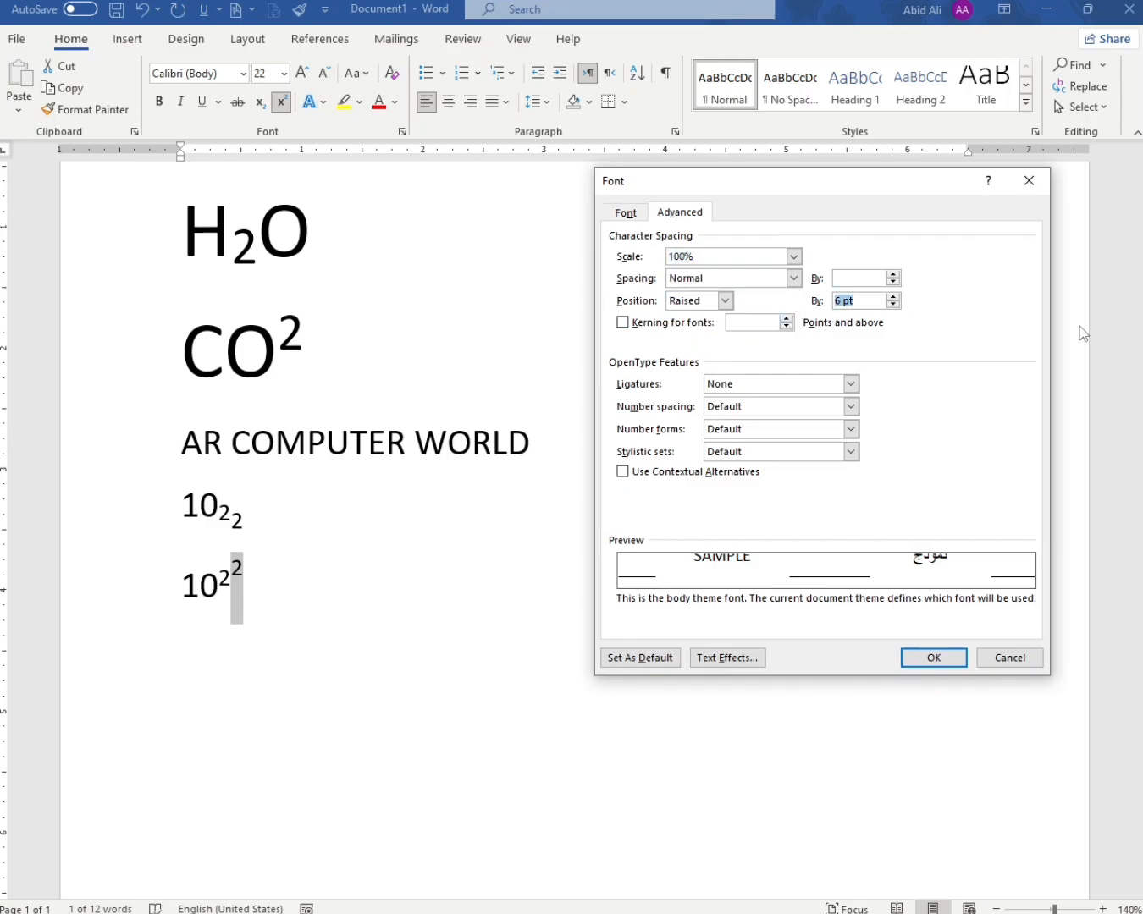
{"action": "type", "text": "1586"}
{"action": "key", "text": "Return"}
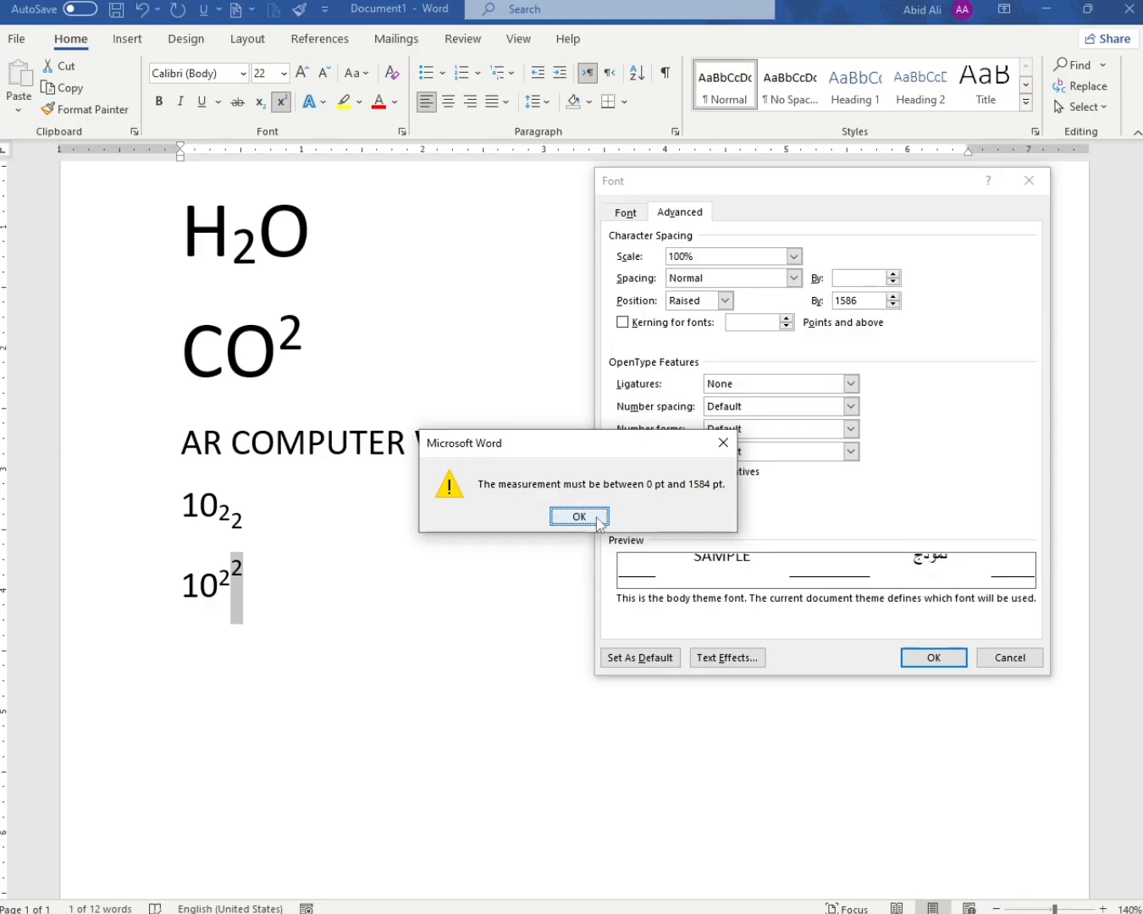
{"action": "left_click", "coordinate": [596, 517]}
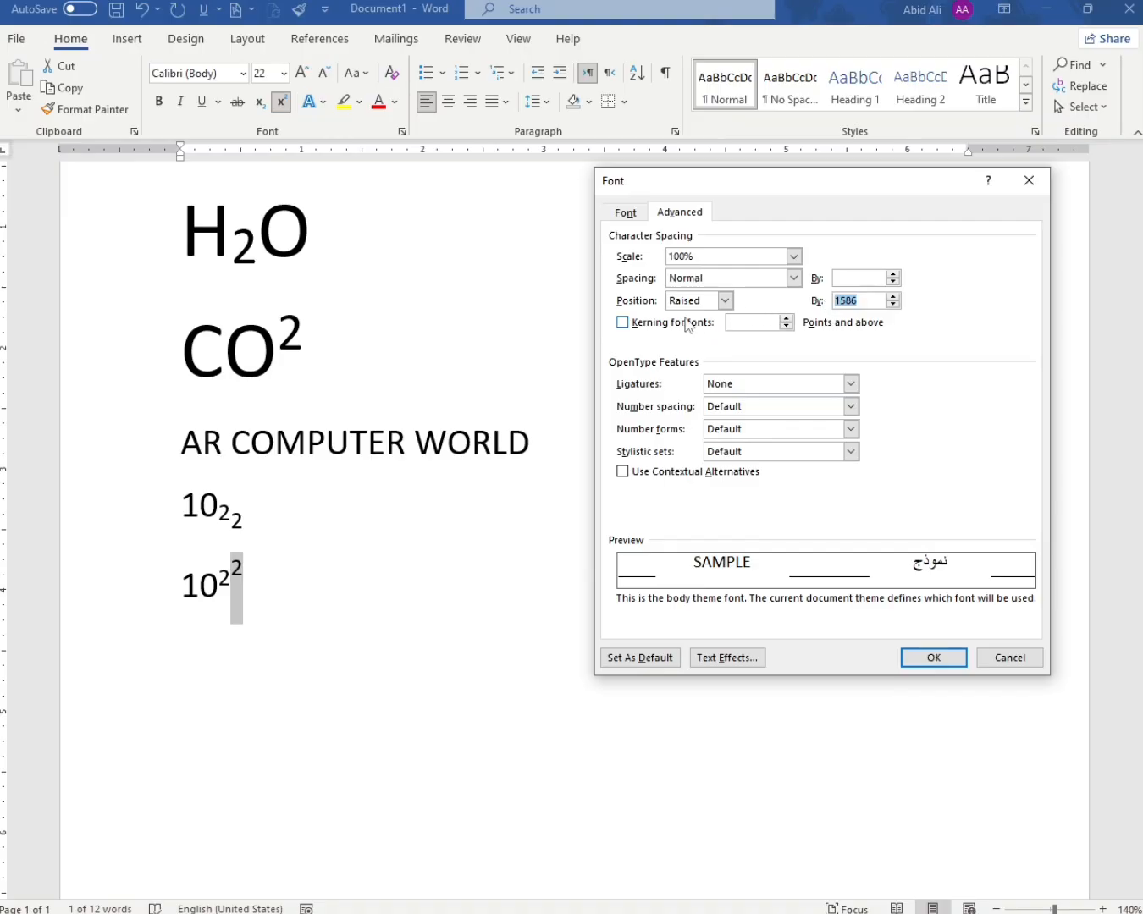
Examine the OpenType choices for ligatures, number spacing, number forms and stylistic sets, and cancel the font settings
{"action": "left_click", "coordinate": [765, 385]}
{"action": "left_click", "coordinate": [764, 391]}
{"action": "left_click", "coordinate": [770, 408]}
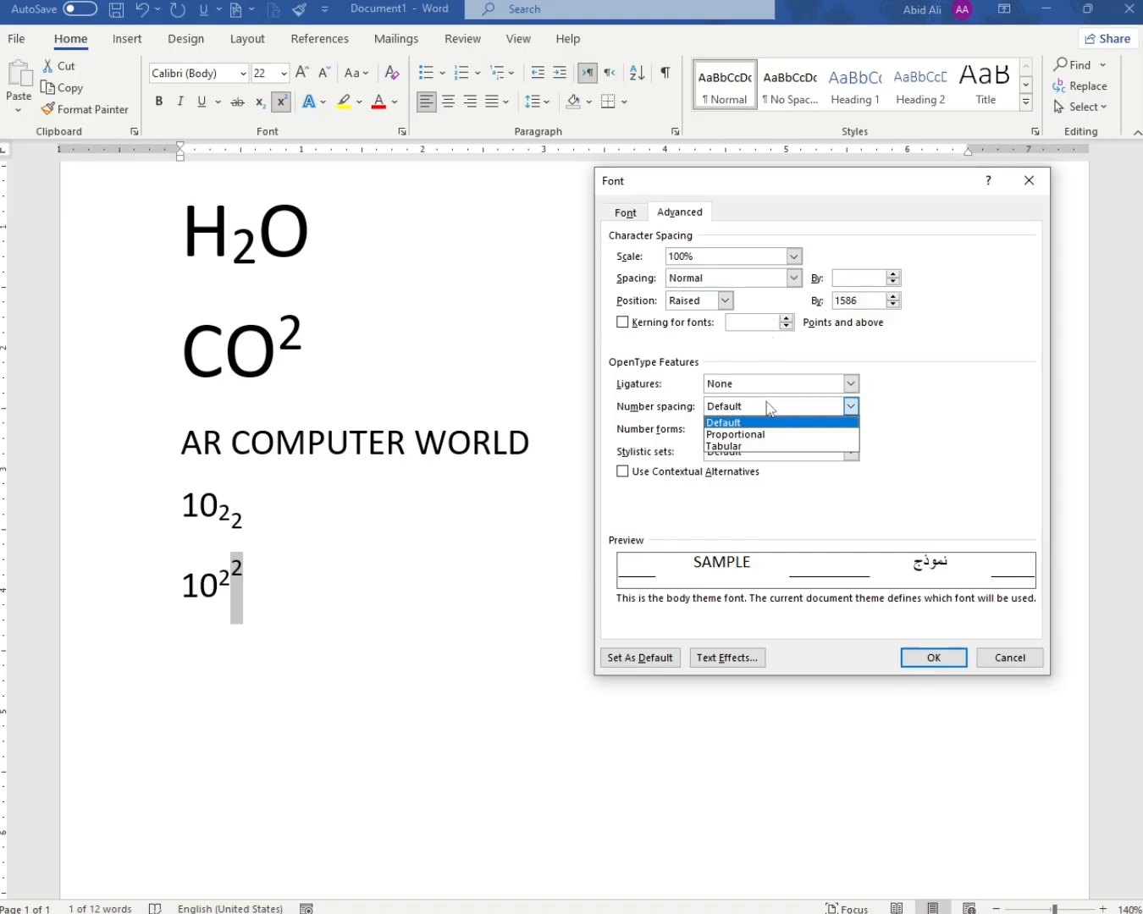
{"action": "left_click", "coordinate": [769, 409]}
{"action": "left_click", "coordinate": [772, 429]}
{"action": "left_click", "coordinate": [772, 431]}
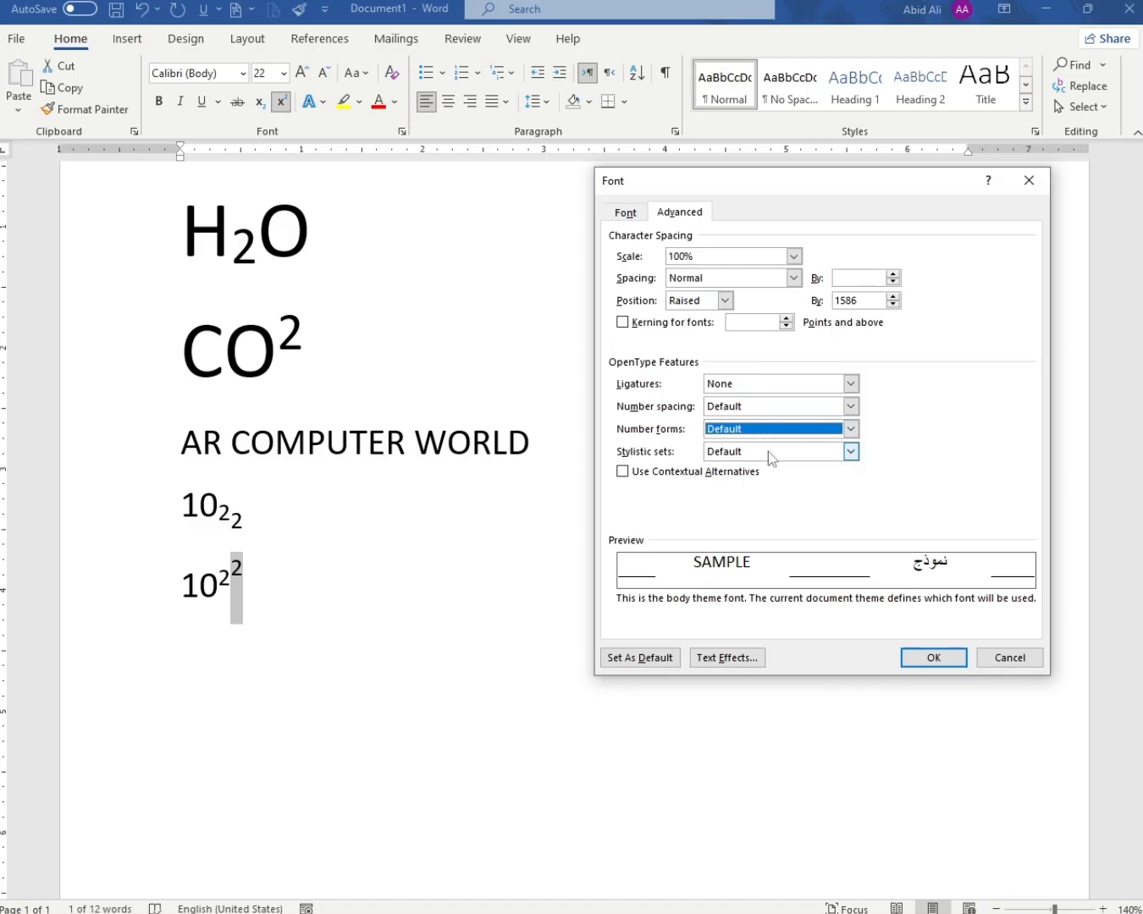
{"action": "left_click", "coordinate": [768, 451]}
{"action": "left_click", "coordinate": [770, 453]}
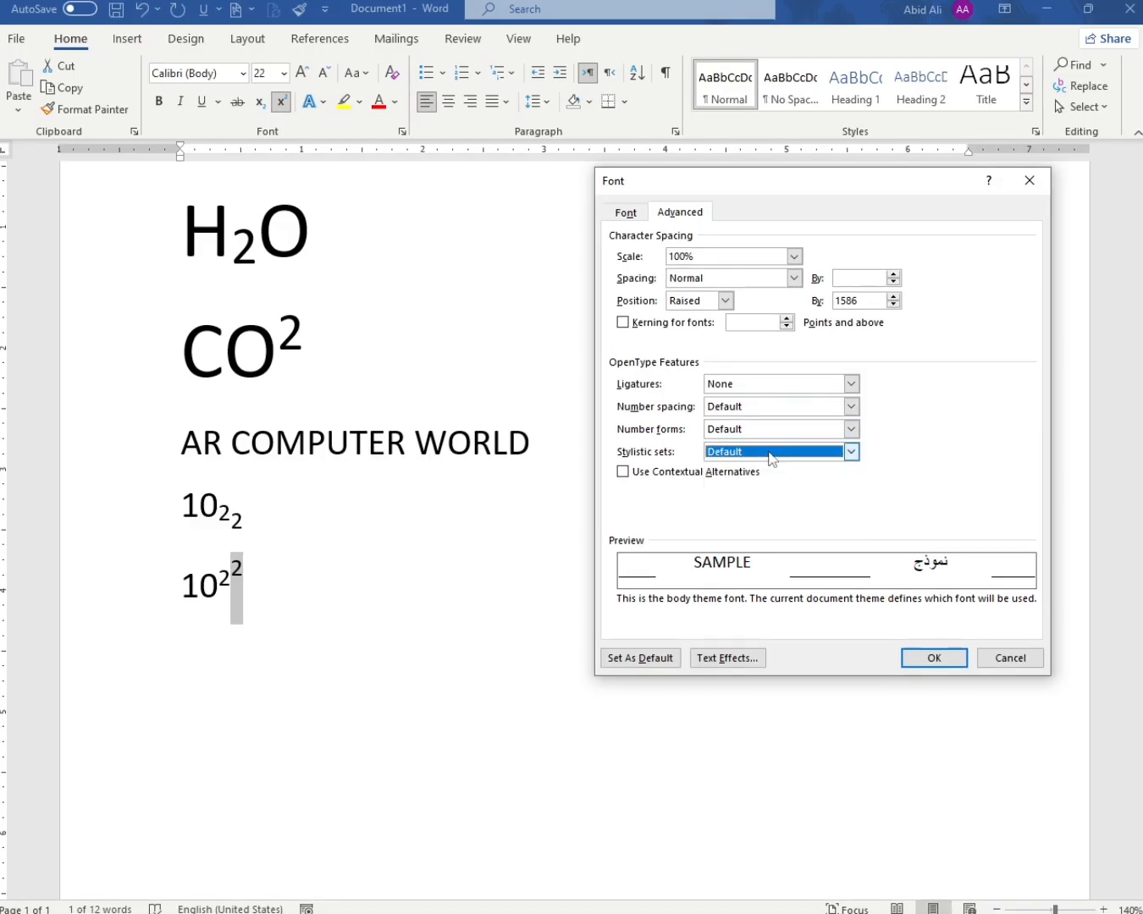
{"action": "left_click", "coordinate": [769, 457]}
{"action": "left_click", "coordinate": [771, 458]}
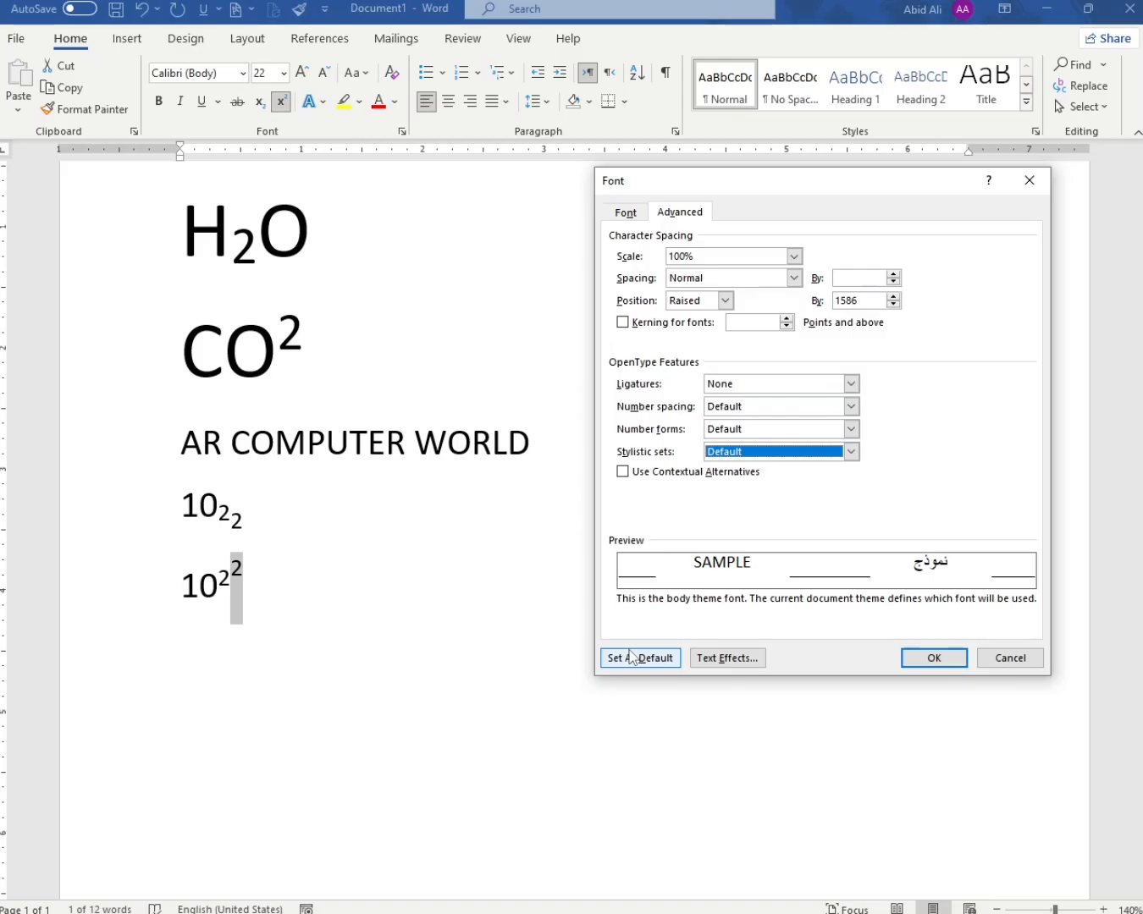
{"action": "left_click", "coordinate": [1009, 658]}
Clear all formatting from the WELCOME TO AR COMPUTER WORLD. line and enlarge its text to 28 pt
{"action": "left_click", "coordinate": [132, 334]}
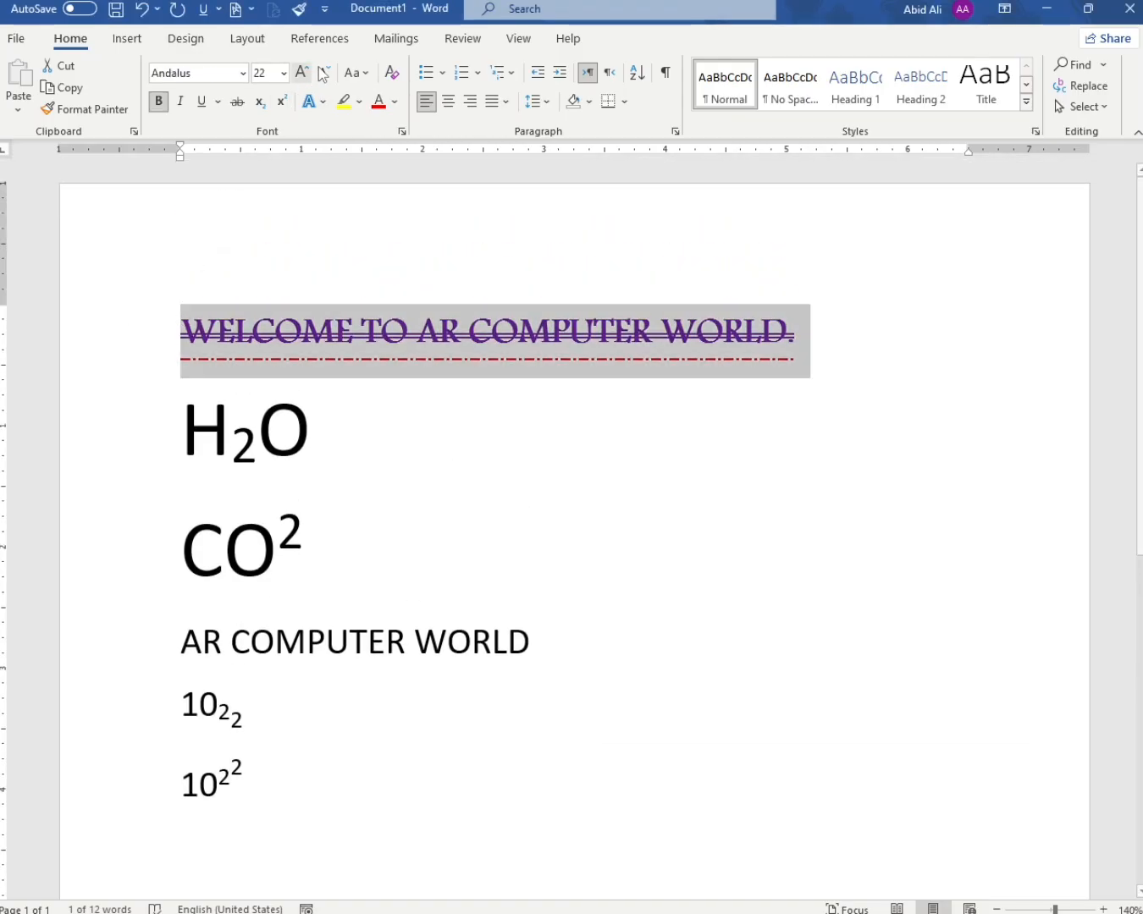
{"action": "left_click", "coordinate": [391, 73]}
{"action": "left_click", "coordinate": [300, 73]}
{"action": "left_click", "coordinate": [300, 75]}
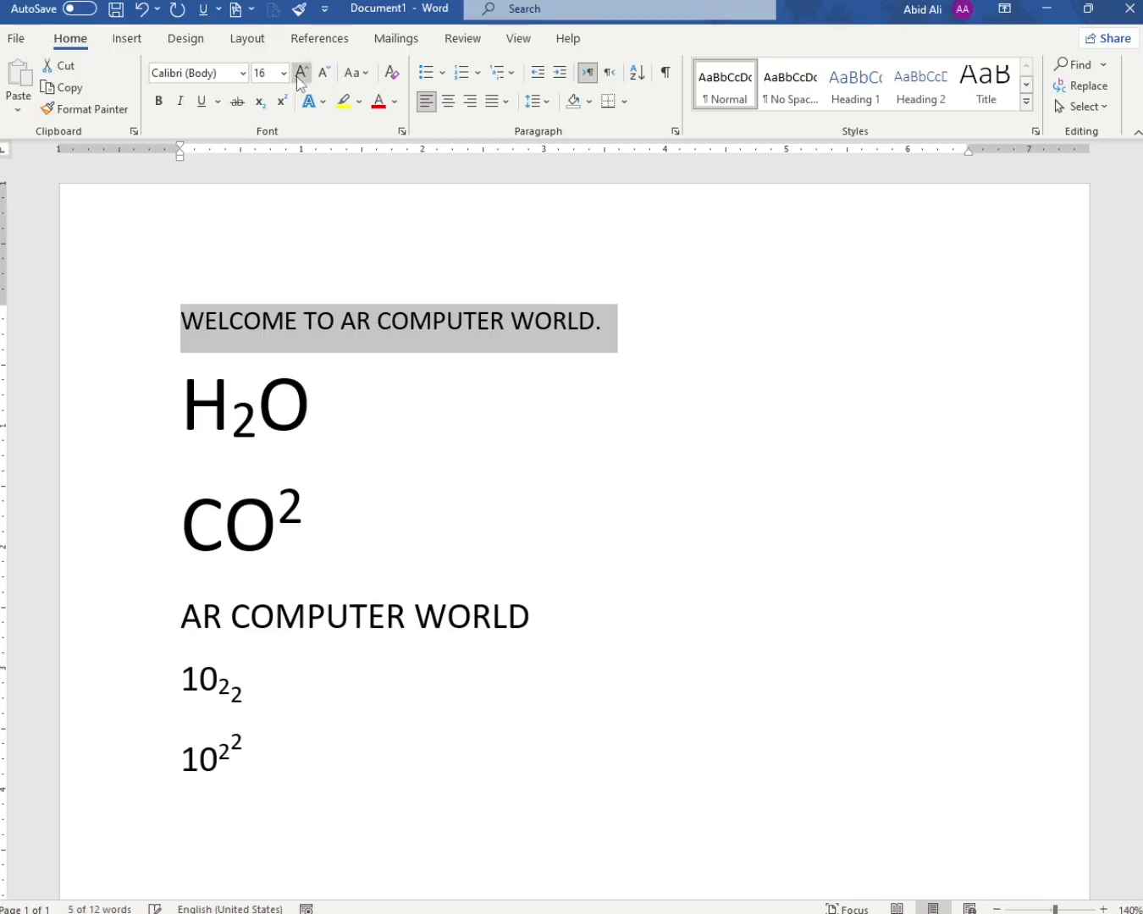
{"action": "left_click", "coordinate": [299, 74]}
{"action": "left_click", "coordinate": [300, 74]}
{"action": "left_click", "coordinate": [299, 74]}
{"action": "left_click", "coordinate": [300, 74]}
{"action": "left_click", "coordinate": [300, 75]}
{"action": "left_click", "coordinate": [300, 75]}
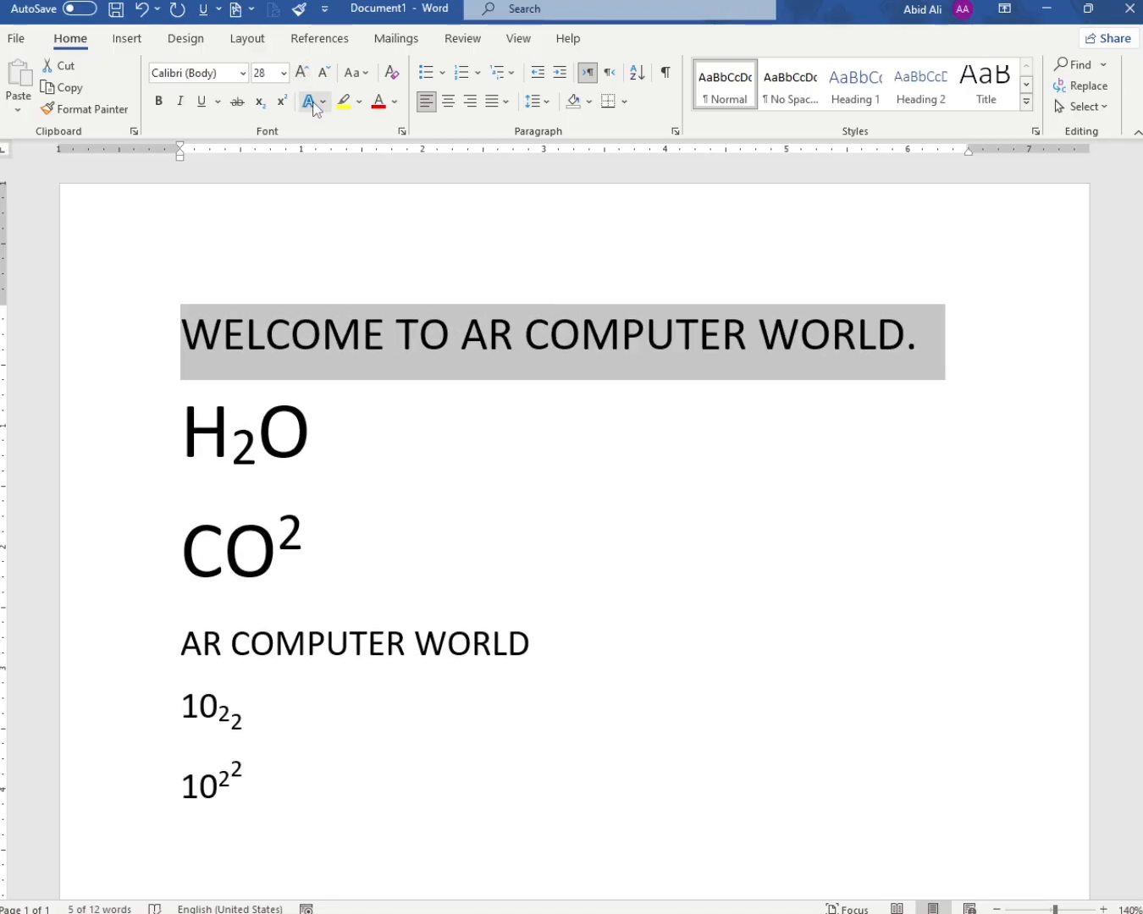
Choose the yellow 18 pt glow preset in the Font dialog's text effects for the WELCOME line
{"action": "left_click", "coordinate": [313, 103]}
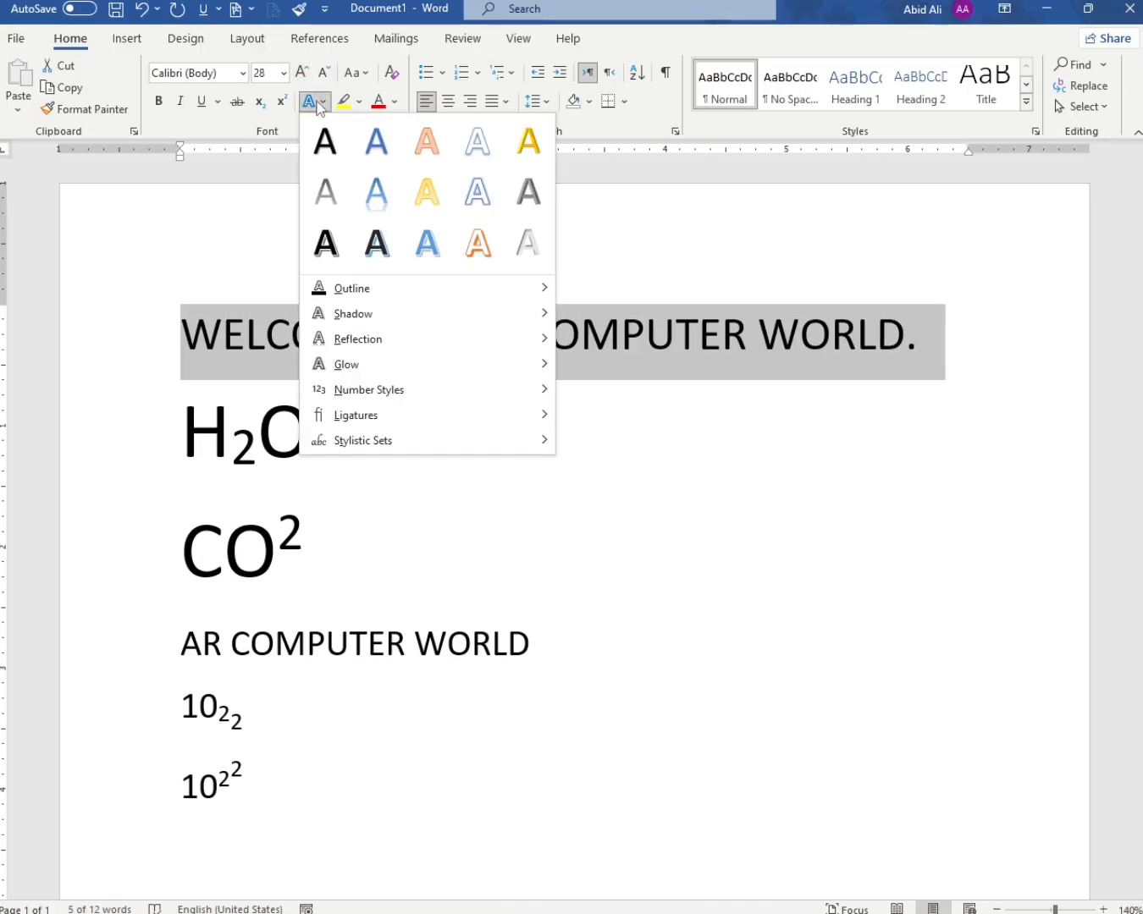
{"action": "left_click", "coordinate": [267, 184]}
{"action": "left_click", "coordinate": [402, 132]}
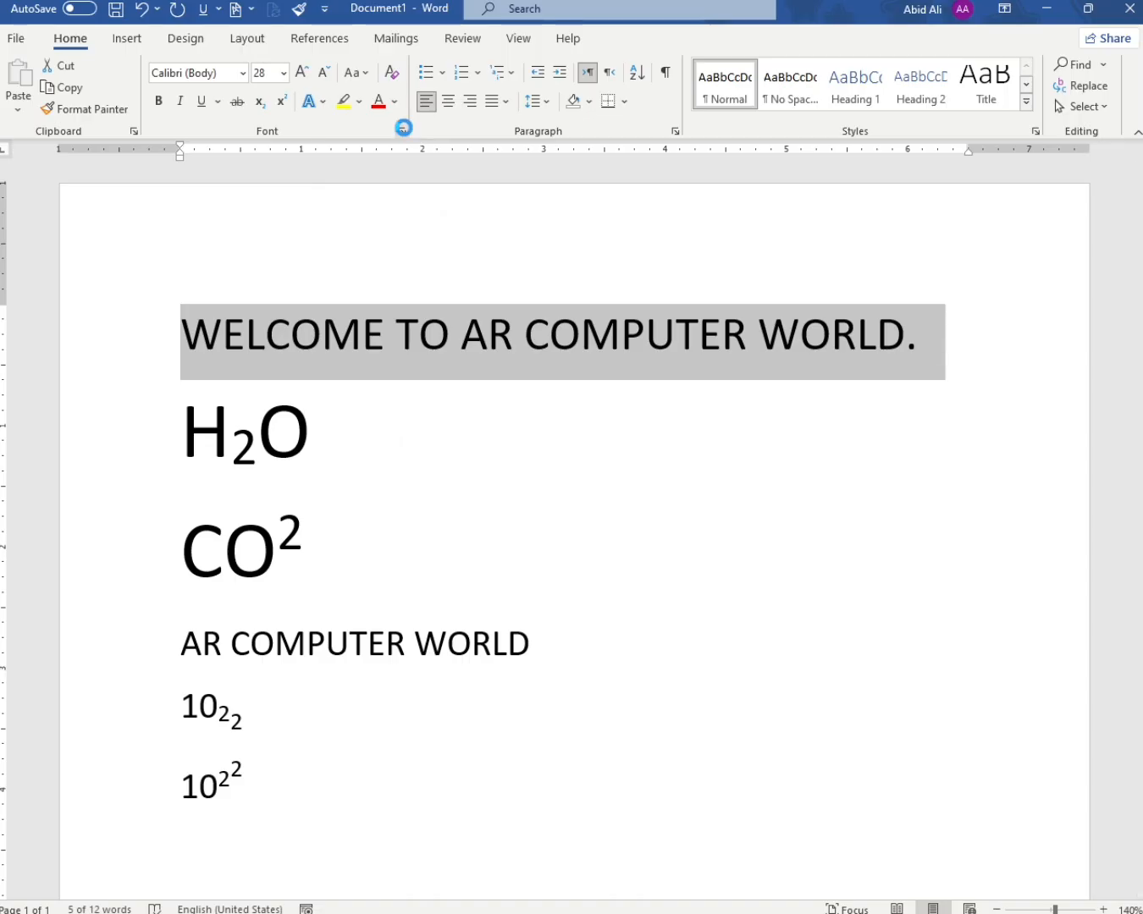
{"action": "left_click", "coordinate": [734, 665]}
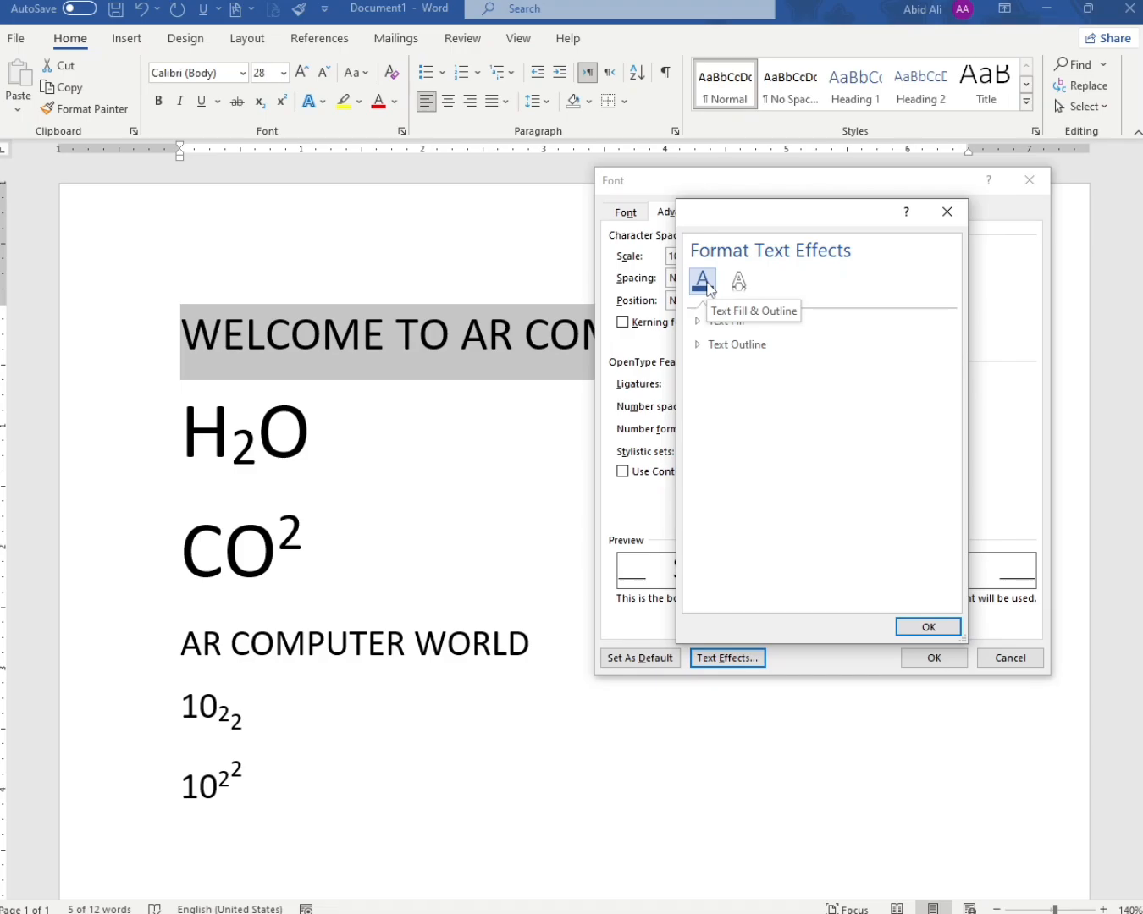
{"action": "left_click", "coordinate": [737, 283]}
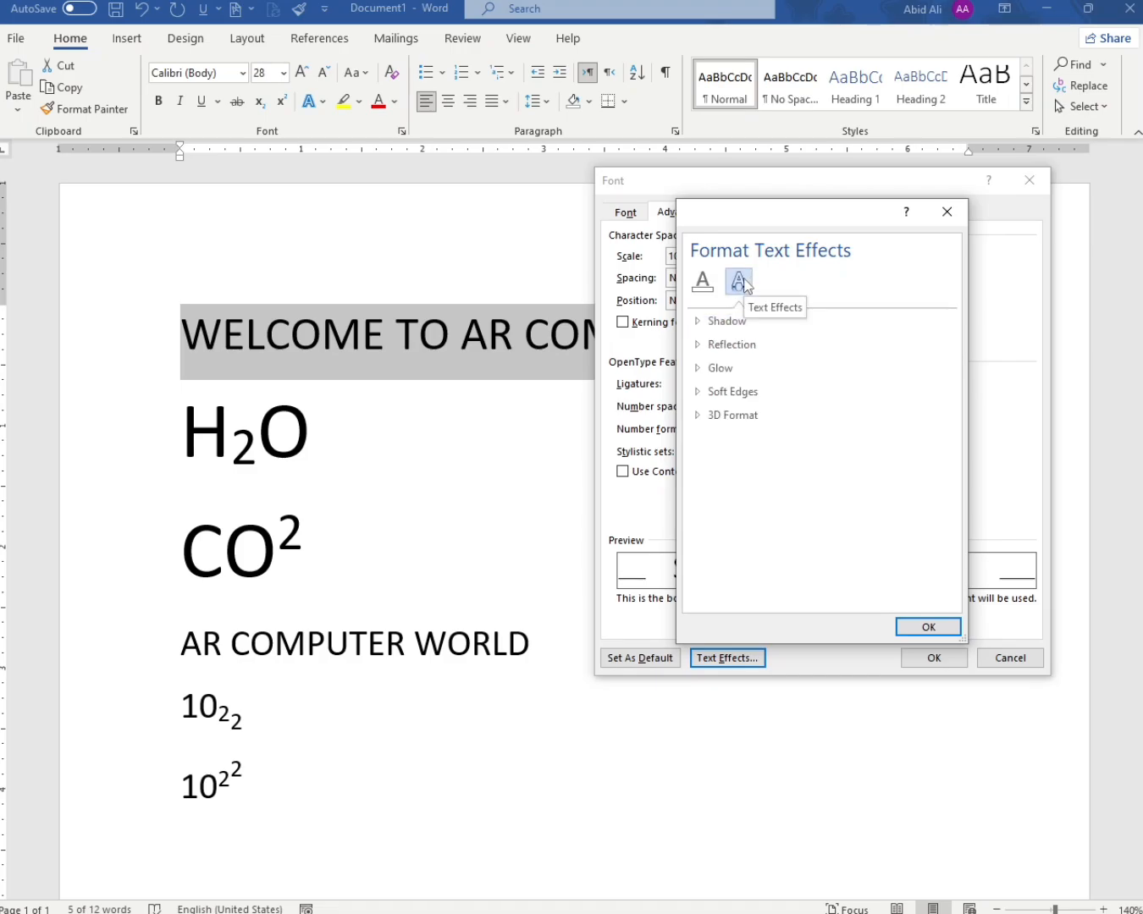
{"action": "left_click", "coordinate": [715, 368]}
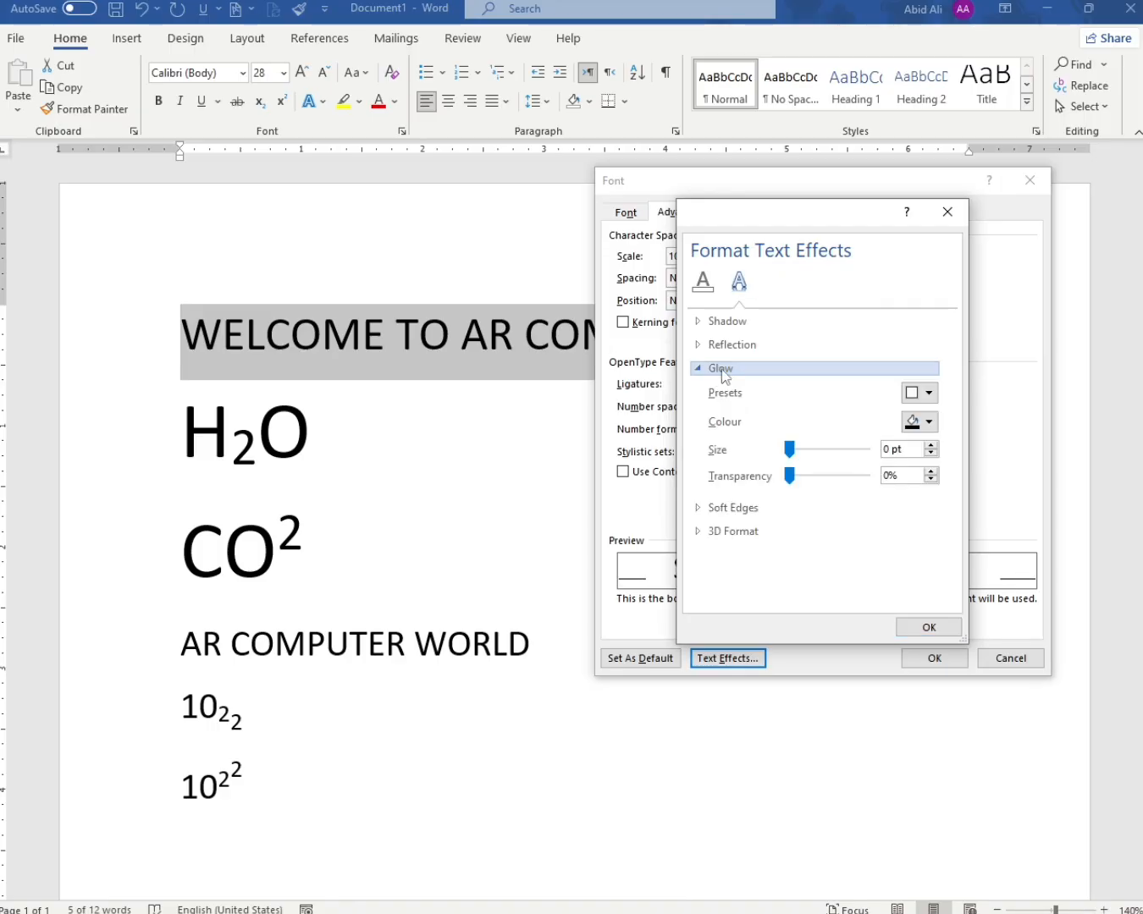
{"action": "left_click", "coordinate": [927, 393]}
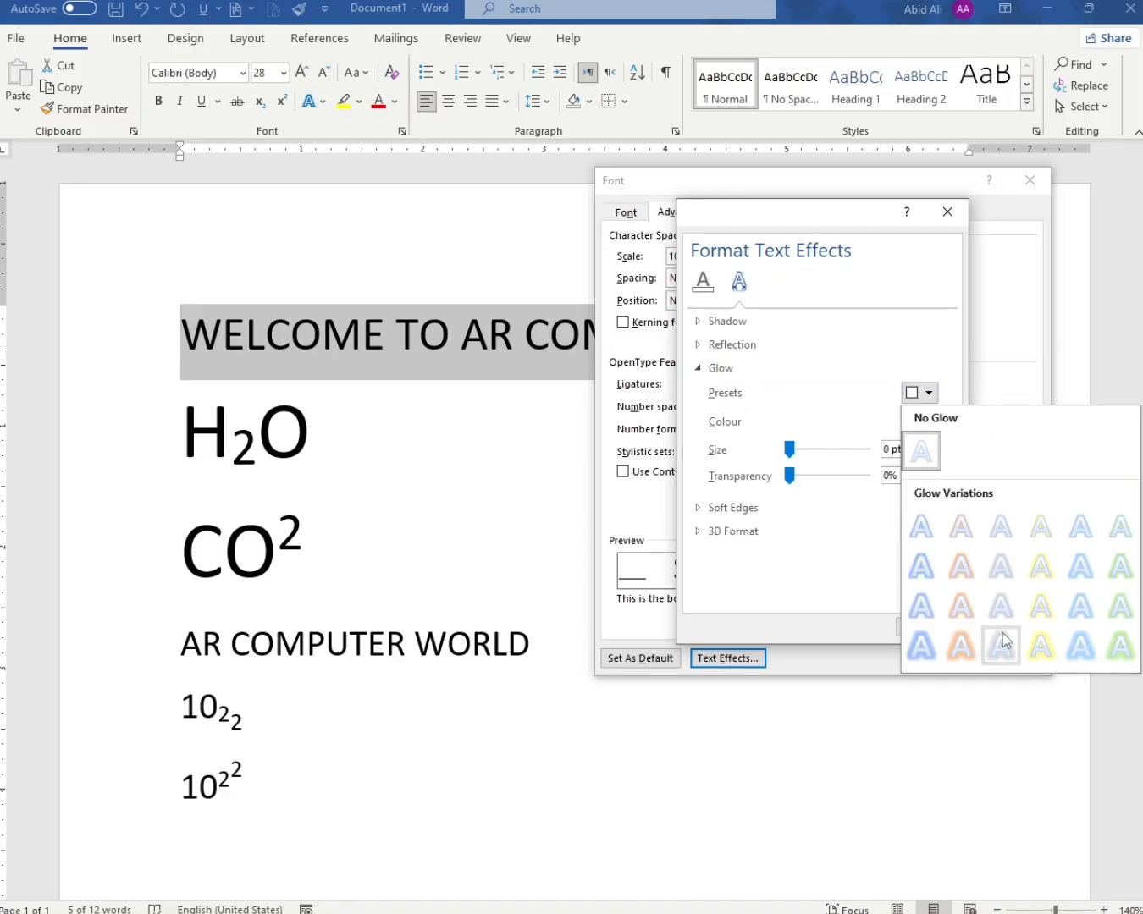
{"action": "left_click", "coordinate": [1044, 651]}
Change the WELCOME line's glow to standard green at 32 pt, apply it, and check the preview in the Font dialog
{"action": "left_click", "coordinate": [921, 422]}
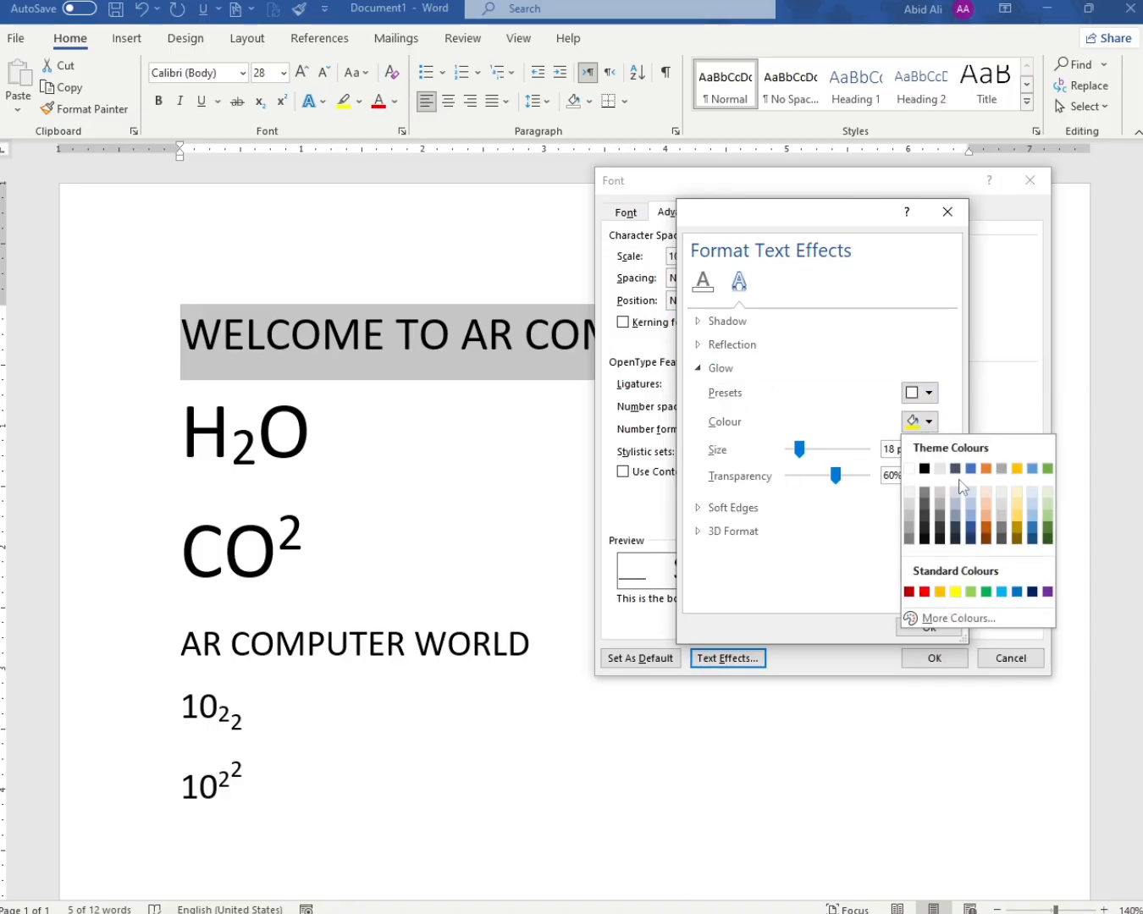
{"action": "left_click", "coordinate": [986, 591]}
{"action": "left_click_drag", "start_coordinate": [800, 451], "coordinate": [807, 451]}
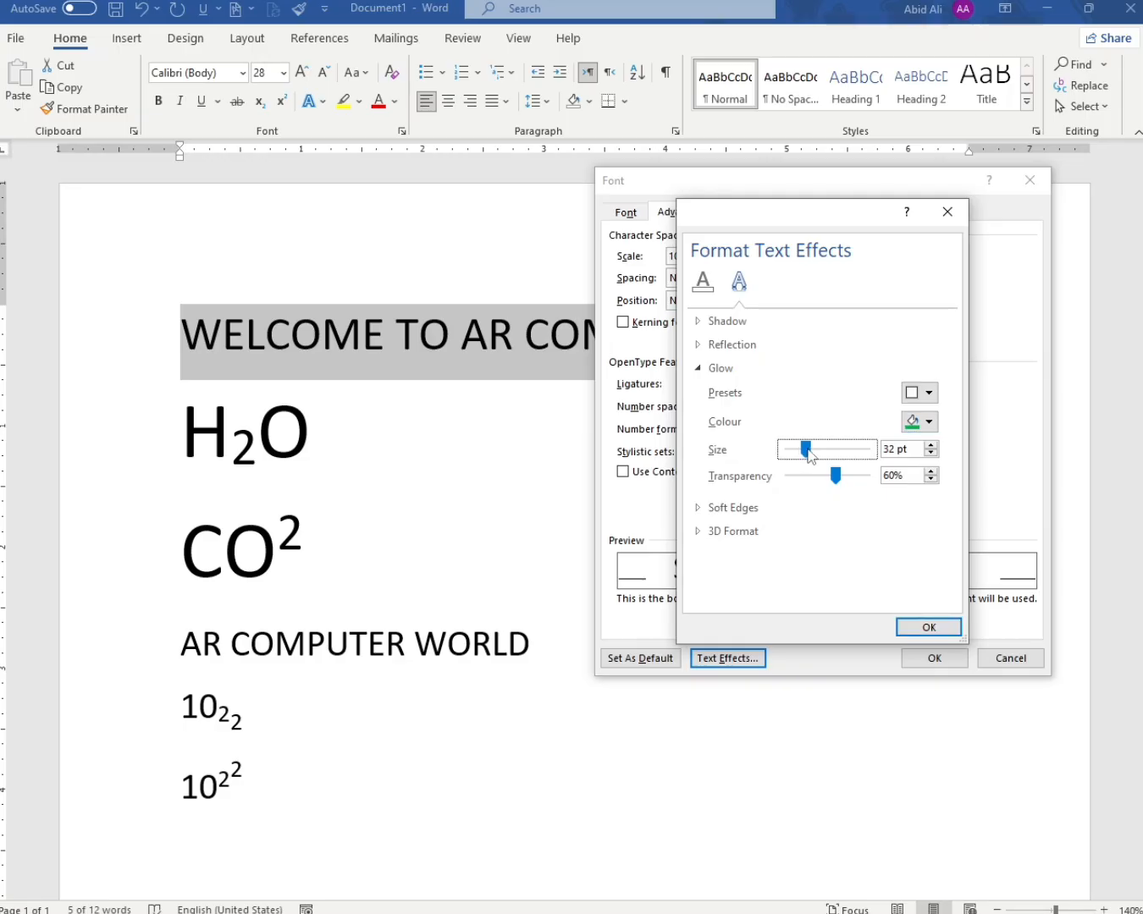
{"action": "left_click", "coordinate": [929, 627]}
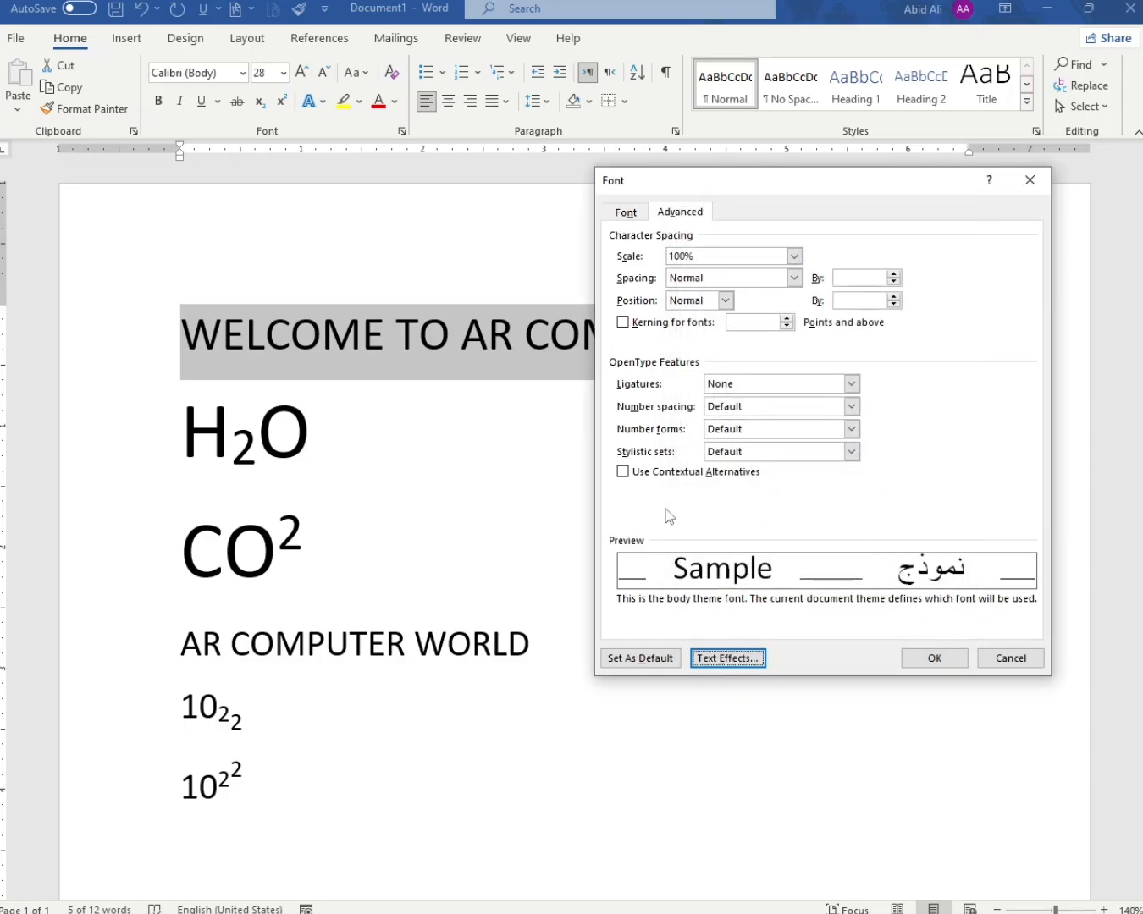
{"action": "left_click", "coordinate": [935, 659]}
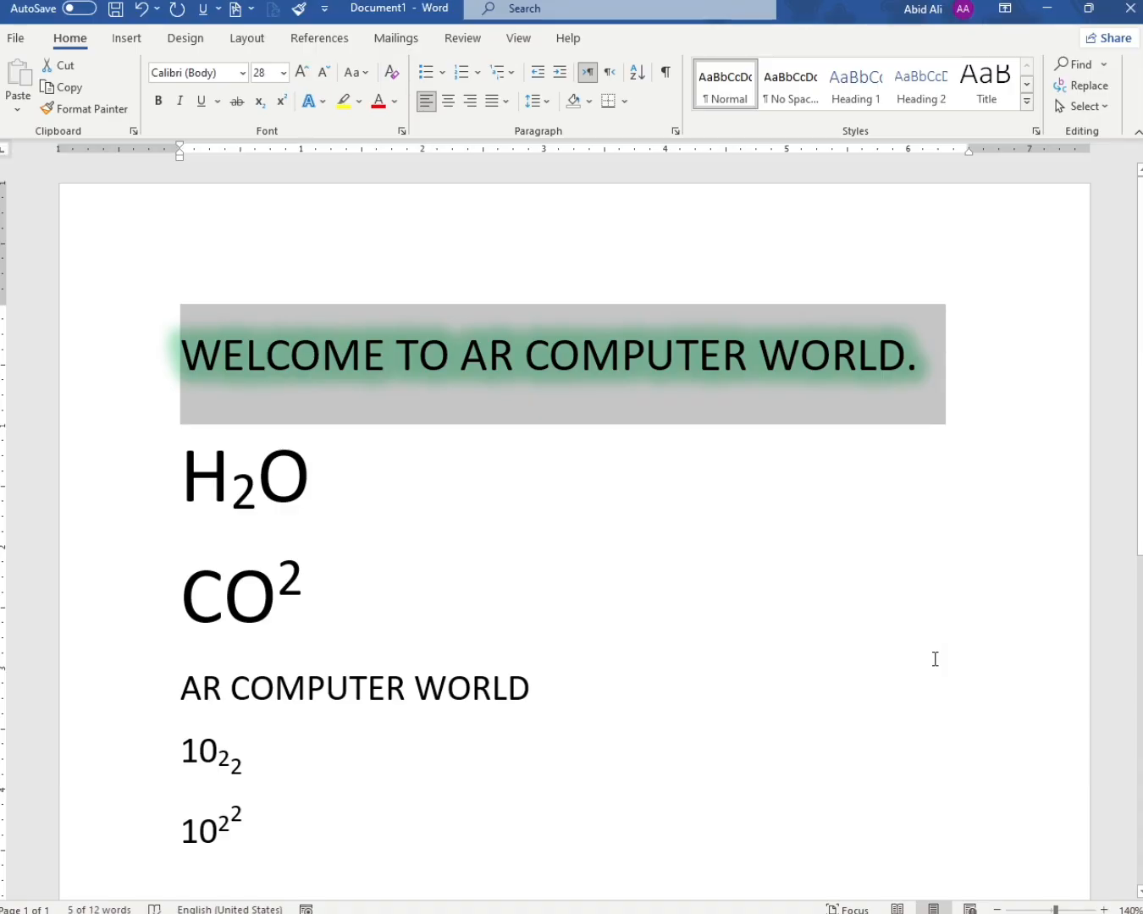
{"action": "key", "text": "ctrl+d"}
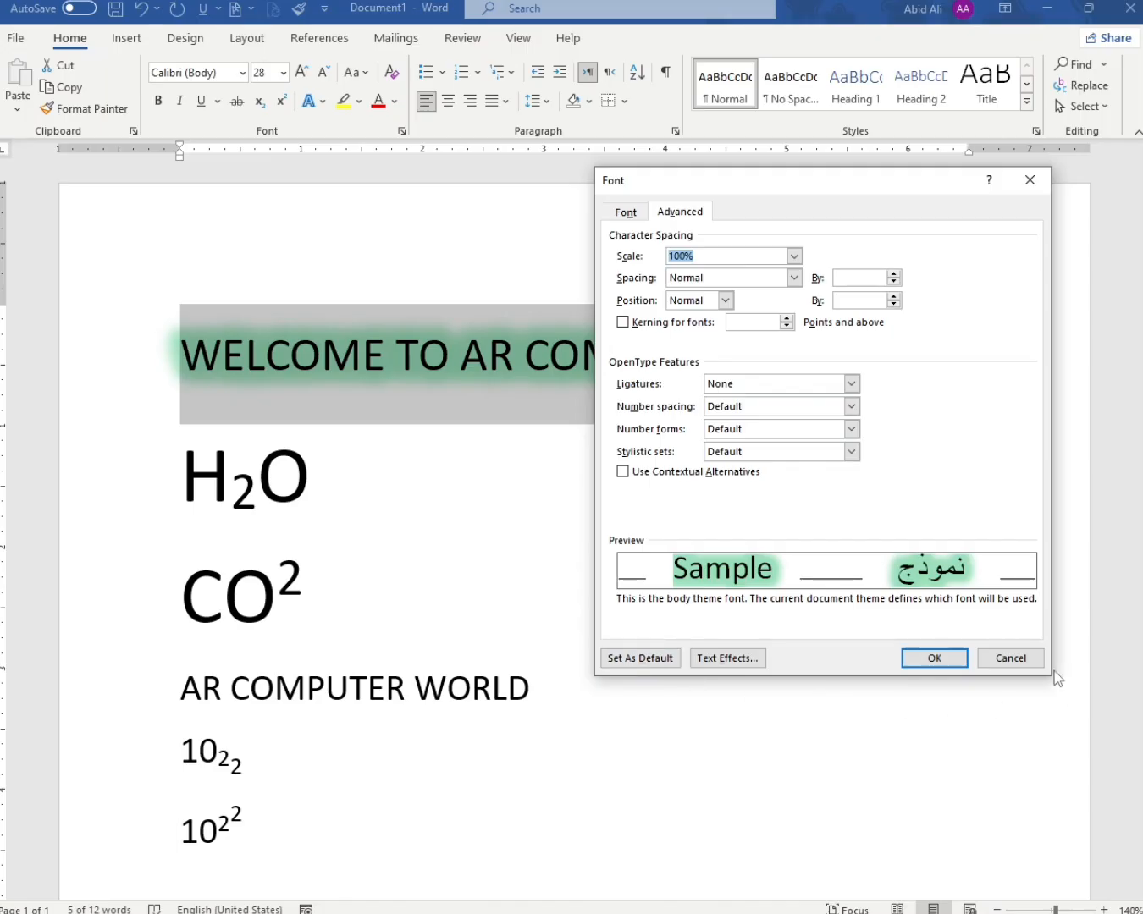
{"action": "left_click", "coordinate": [1012, 661]}
Add a blank line below the second 1022 line and clear its inherited formatting
{"action": "scroll", "coordinate": [593, 704], "scroll_direction": "down", "scroll_amount": 1}
{"action": "scroll", "coordinate": [593, 704], "scroll_direction": "down", "scroll_amount": 2}
{"action": "left_click", "coordinate": [454, 674]}
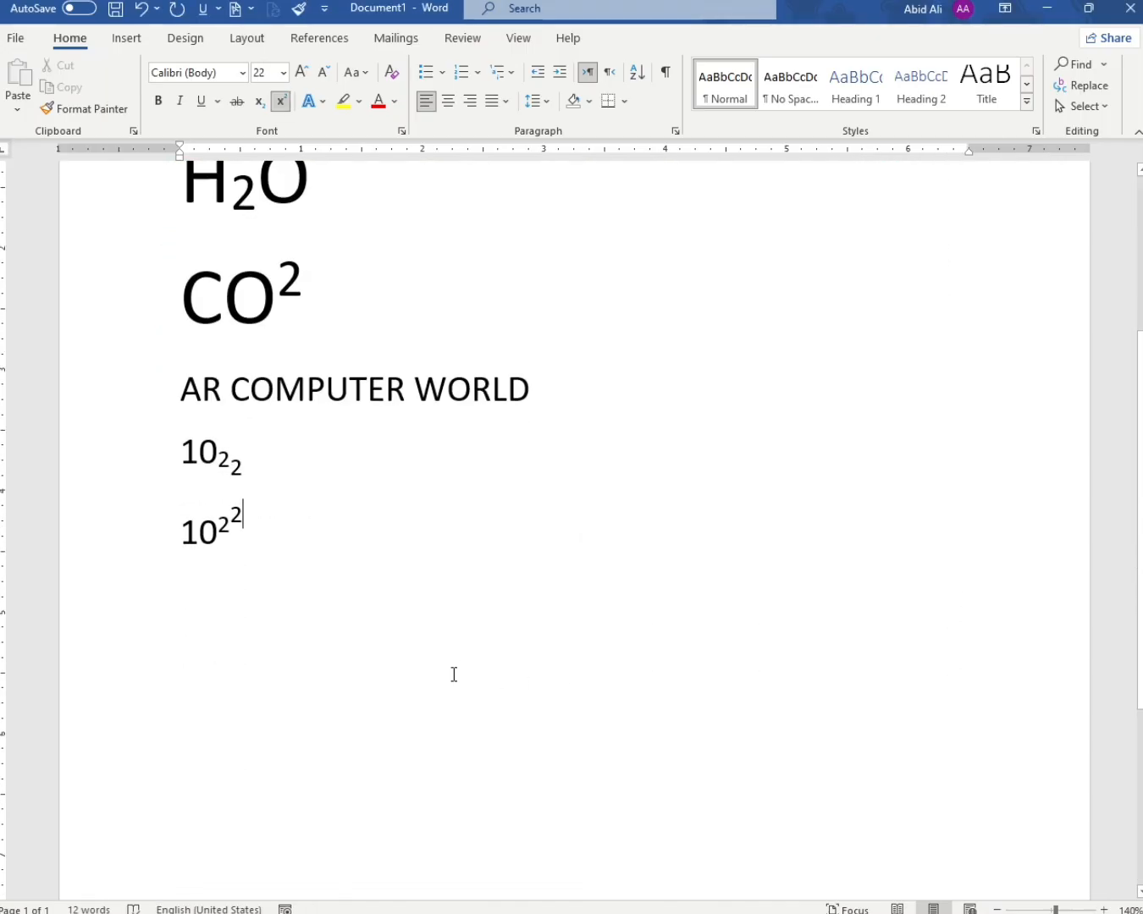
{"action": "key", "text": "Return"}
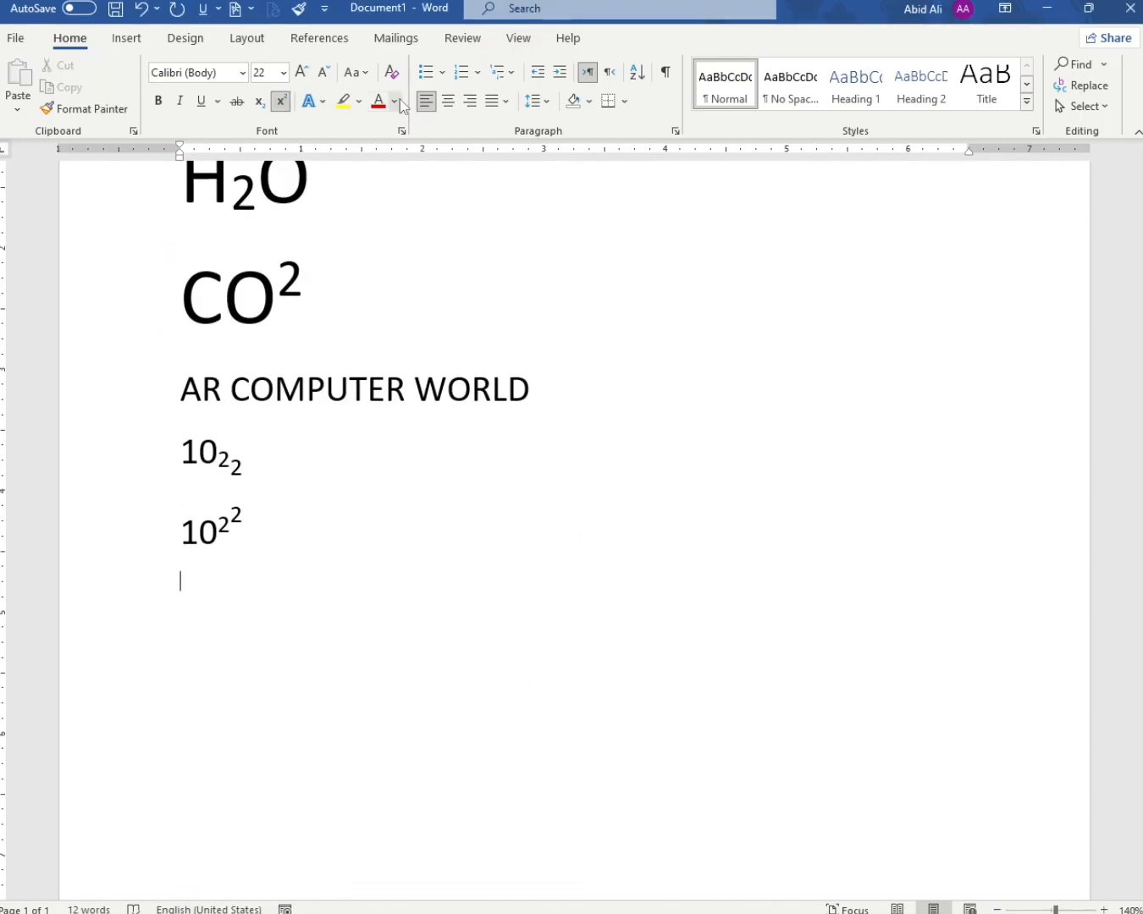
{"action": "left_click", "coordinate": [391, 73]}
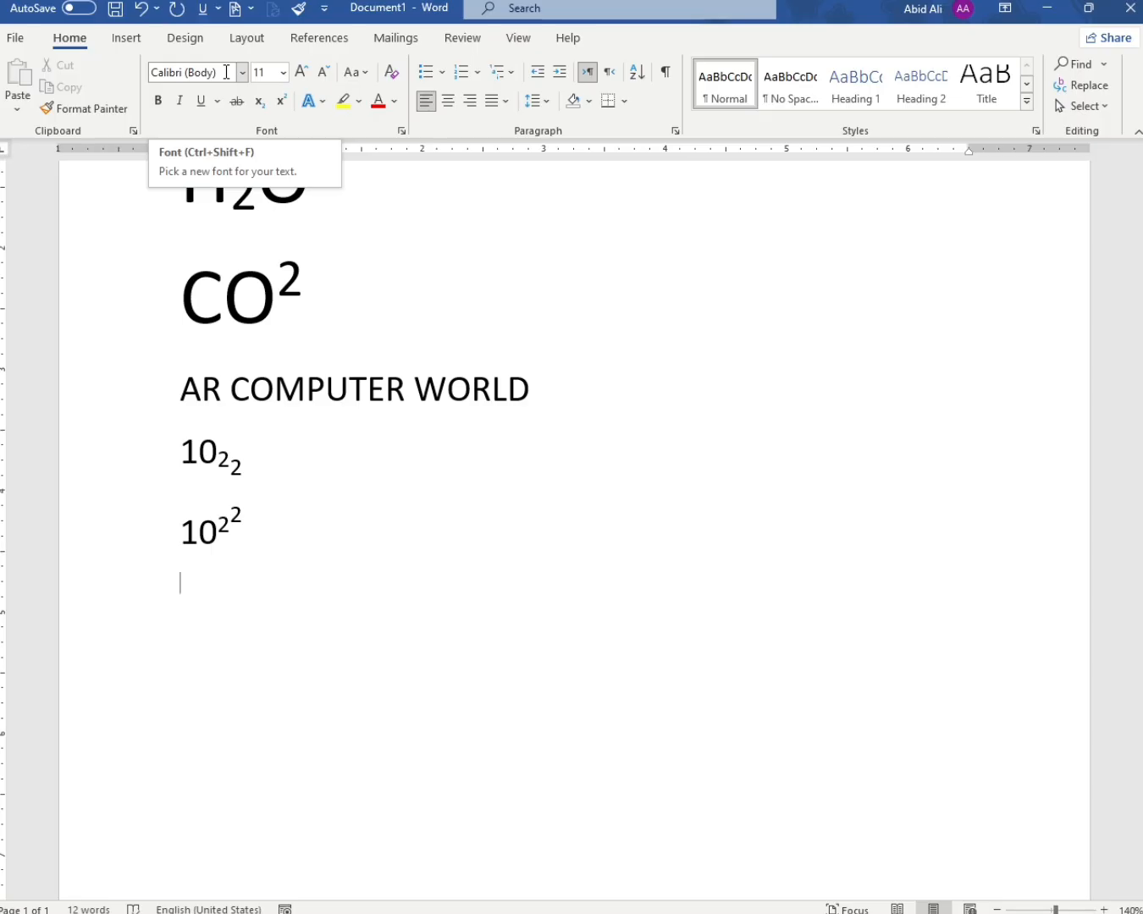
{"action": "type", "text": "fg"}
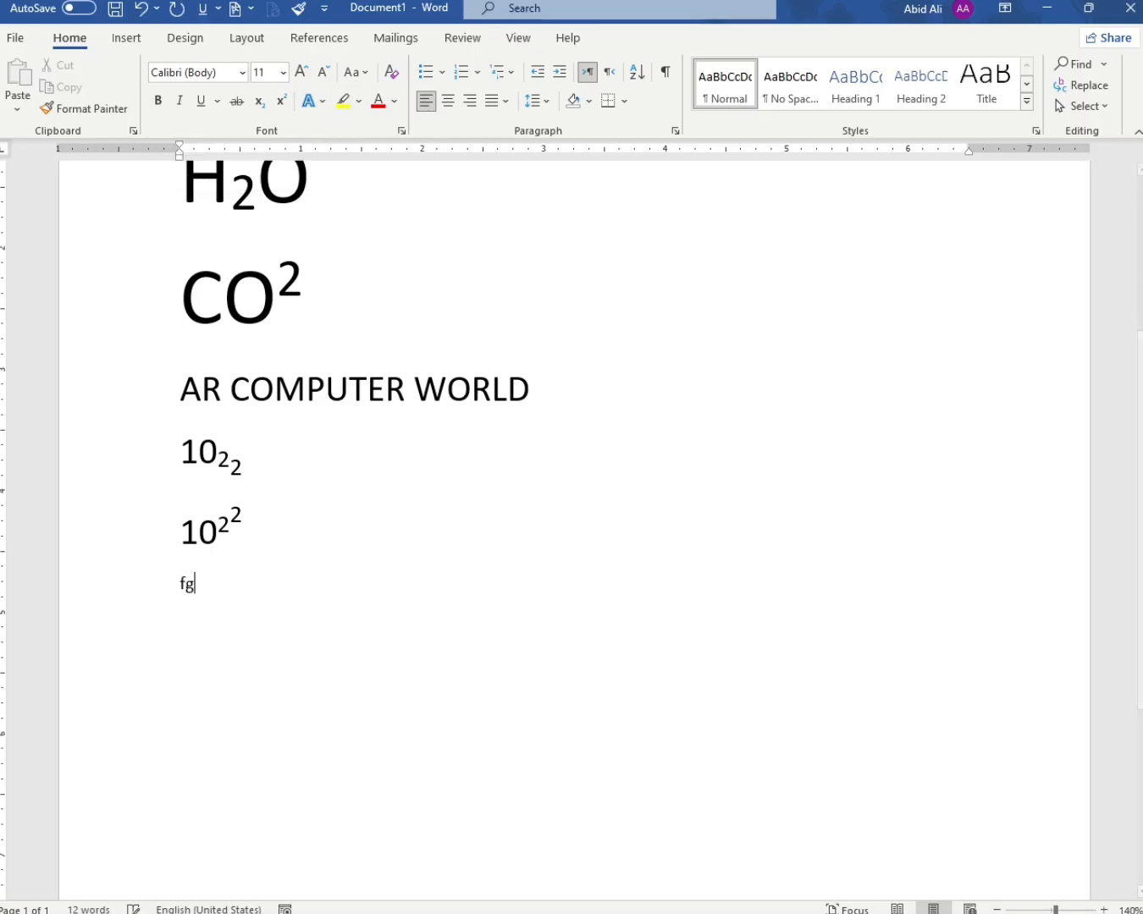
{"action": "type", "text": "dg"}
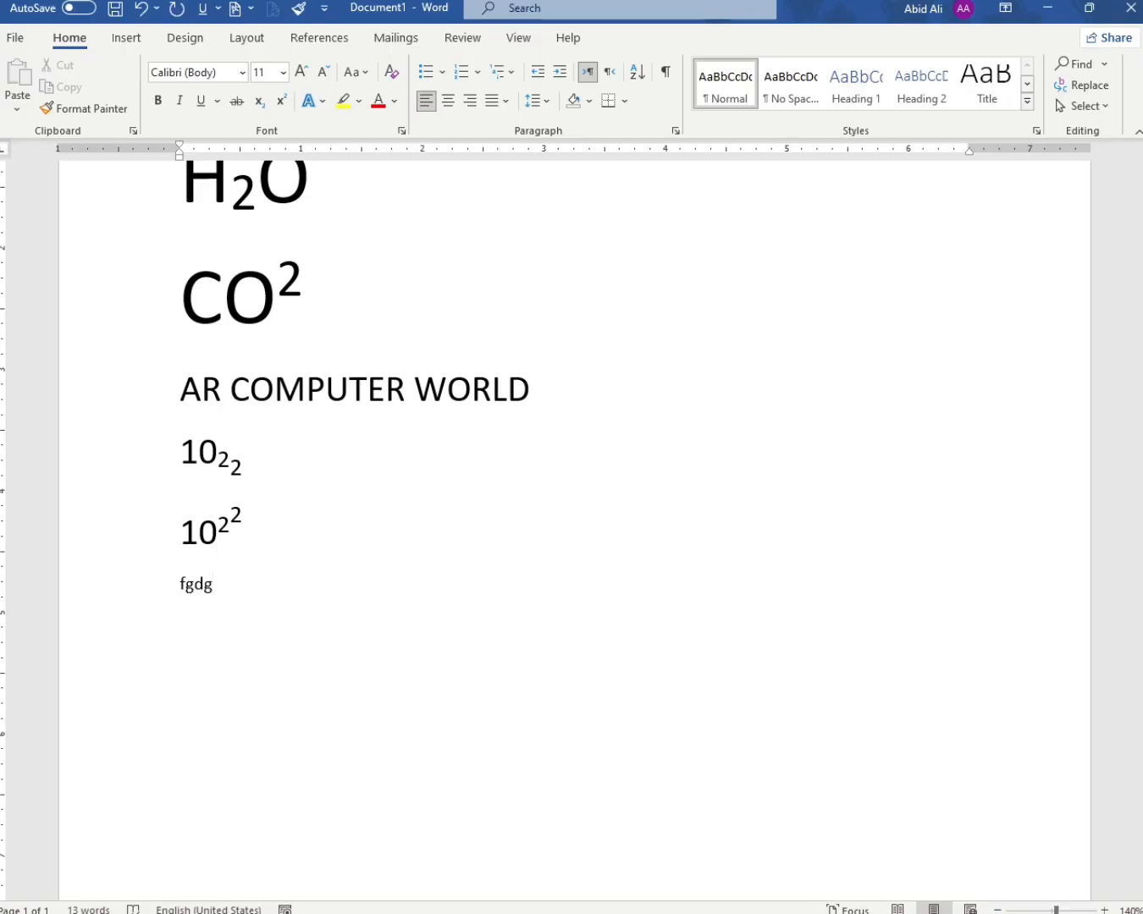
{"action": "key", "text": "BackSpace"}
{"action": "key", "text": "BackSpace"}
{"action": "key", "text": "BackSpace"}
{"action": "key", "text": "BackSpace"}
Enter FDSFS on the blank line below the second 1022 line and enlarge it to 20 pt
{"action": "type", "text": "FDSFS"}
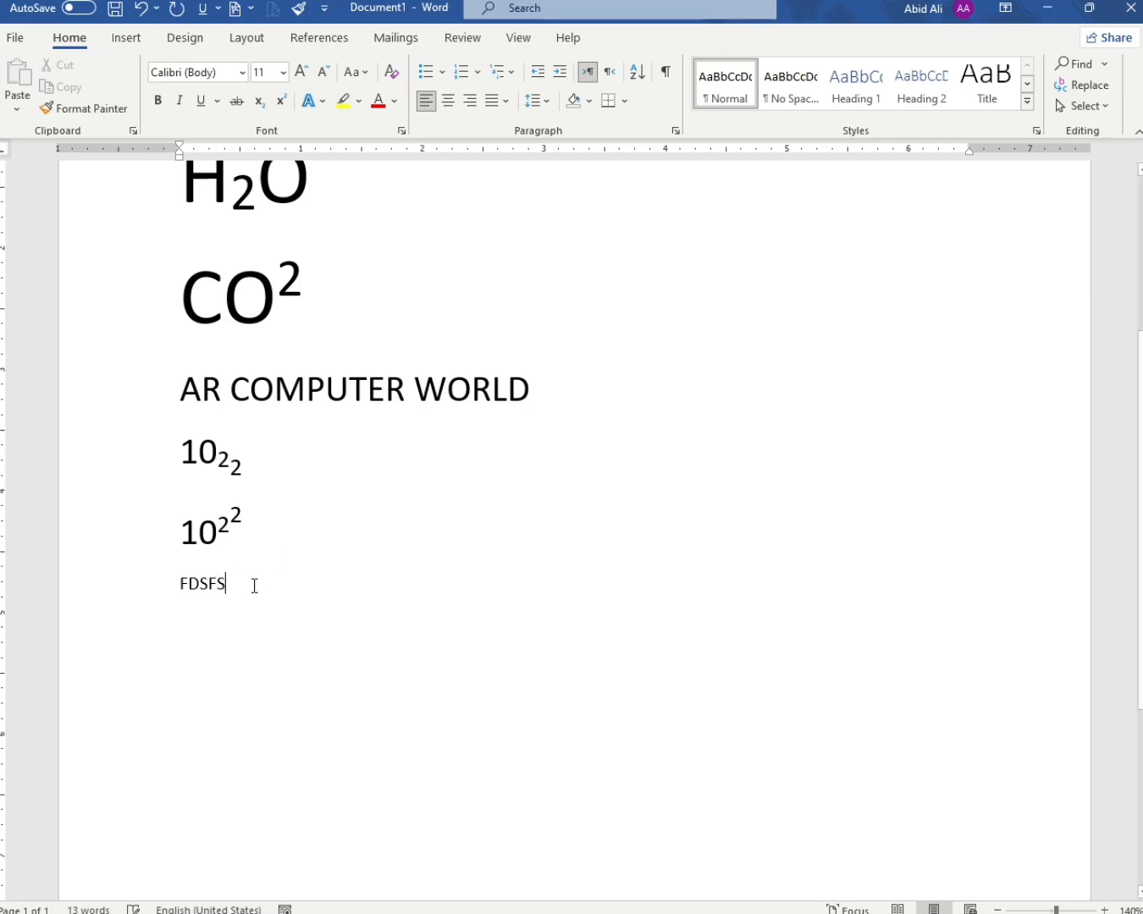
{"action": "left_click", "coordinate": [156, 581]}
{"action": "left_click", "coordinate": [301, 72]}
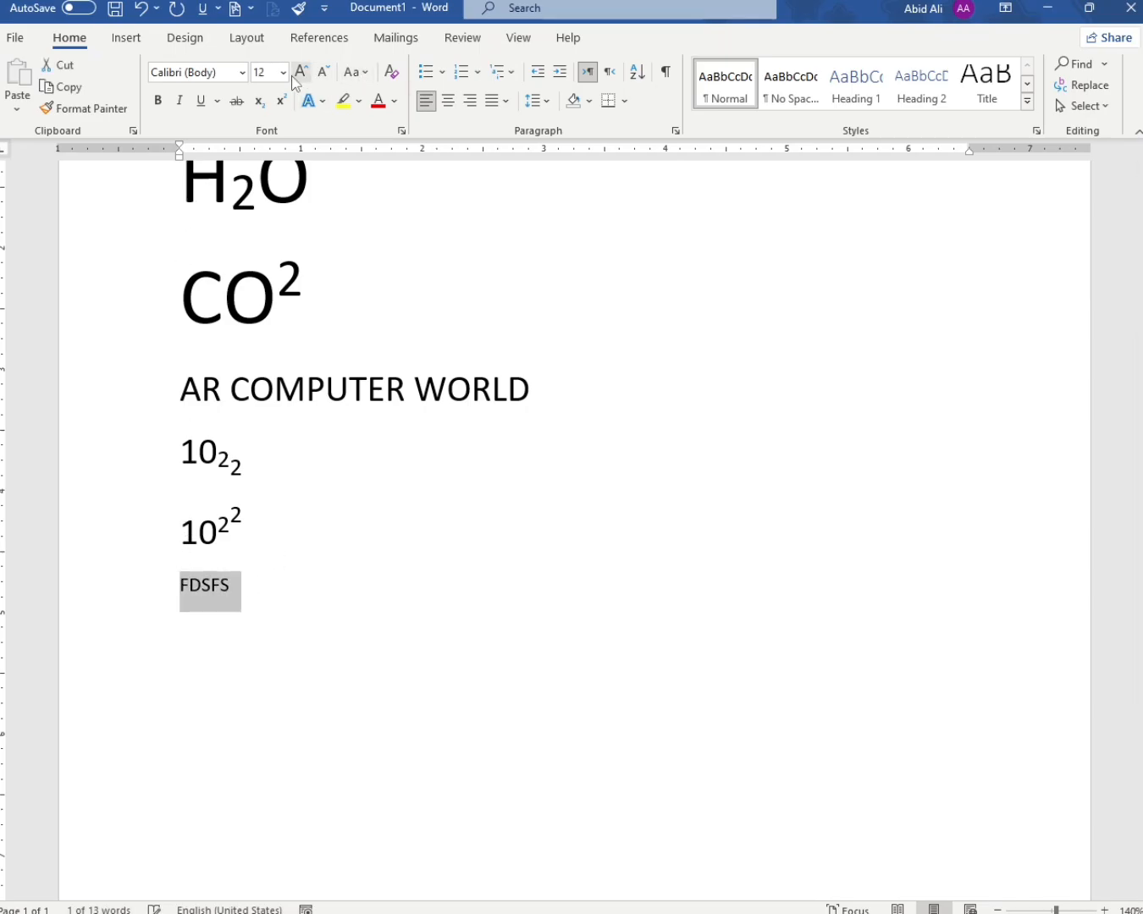
{"action": "left_click", "coordinate": [300, 72]}
{"action": "left_click", "coordinate": [301, 72]}
{"action": "left_click", "coordinate": [300, 72]}
{"action": "left_click", "coordinate": [300, 73]}
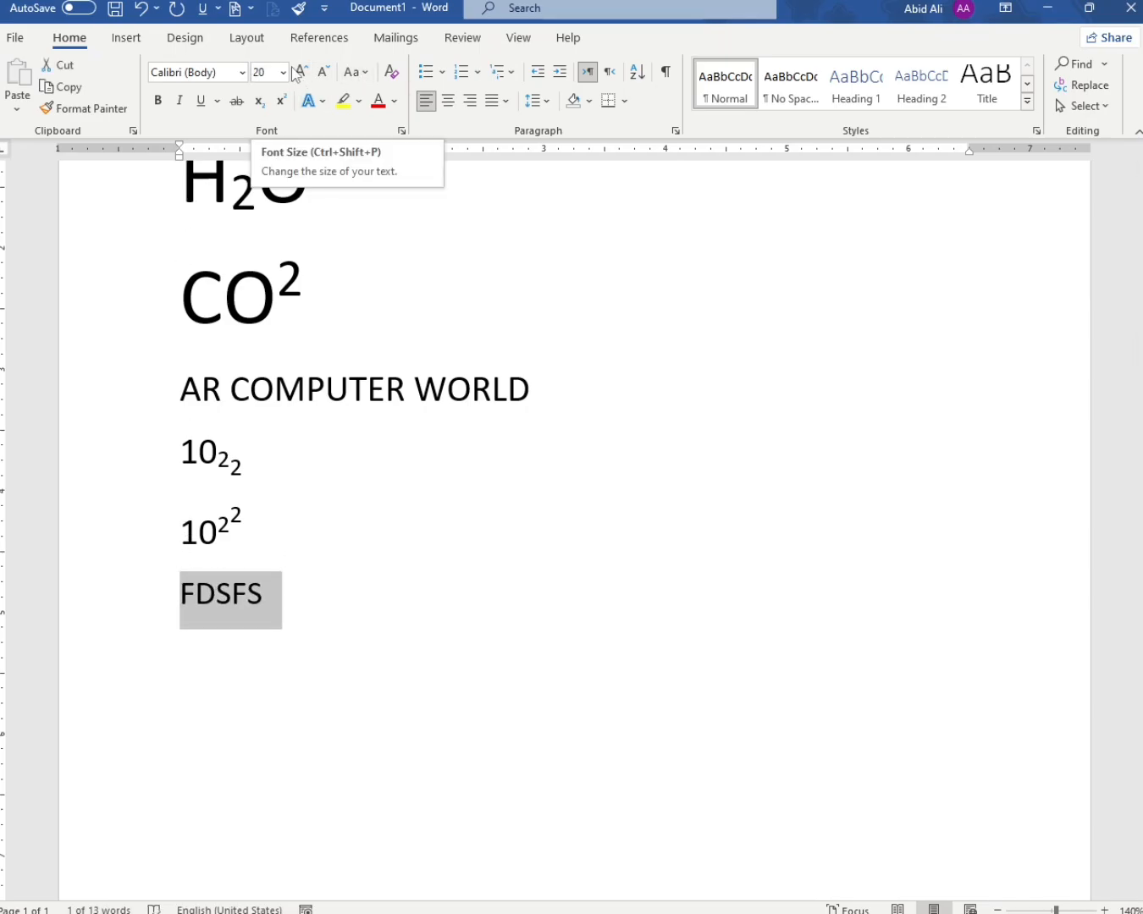
Format FDSFS in the Times New Roman heading font, bold and standard green
{"action": "left_click", "coordinate": [242, 74]}
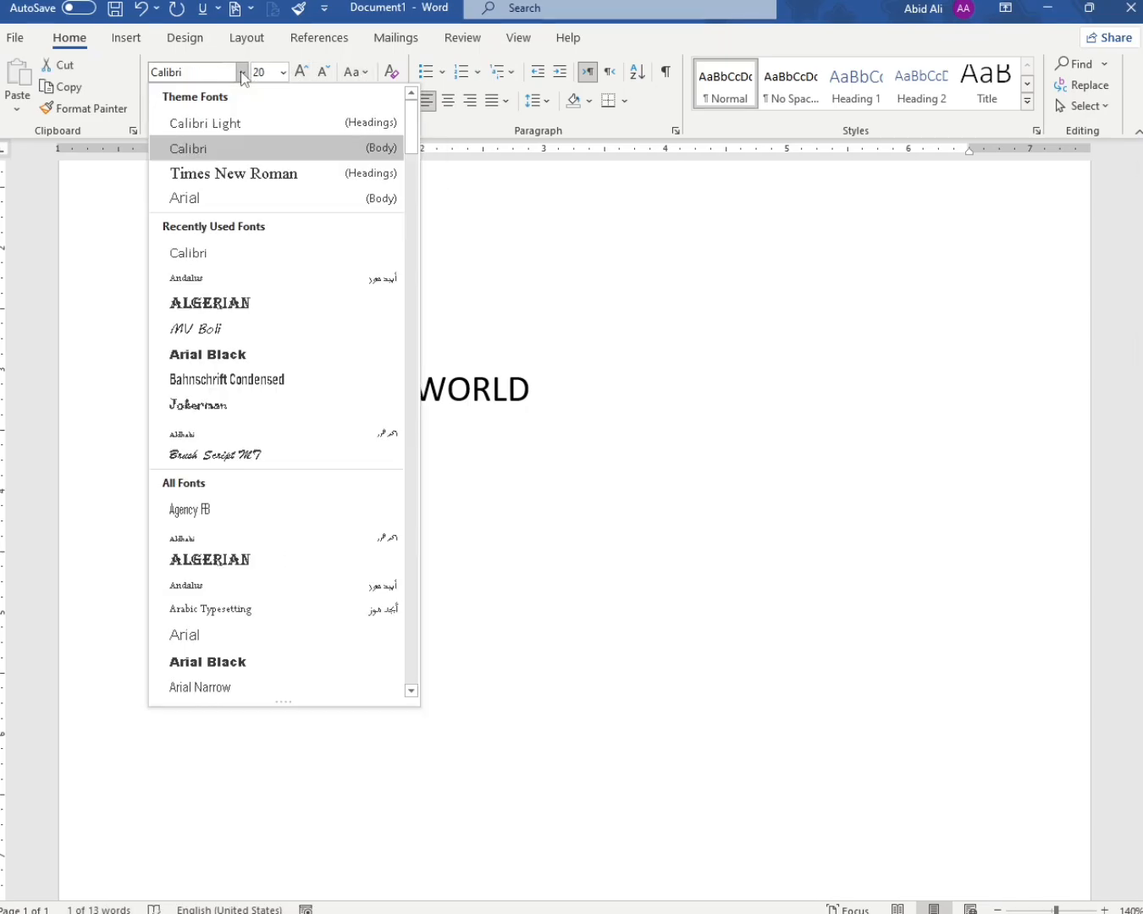
{"action": "left_click", "coordinate": [237, 175]}
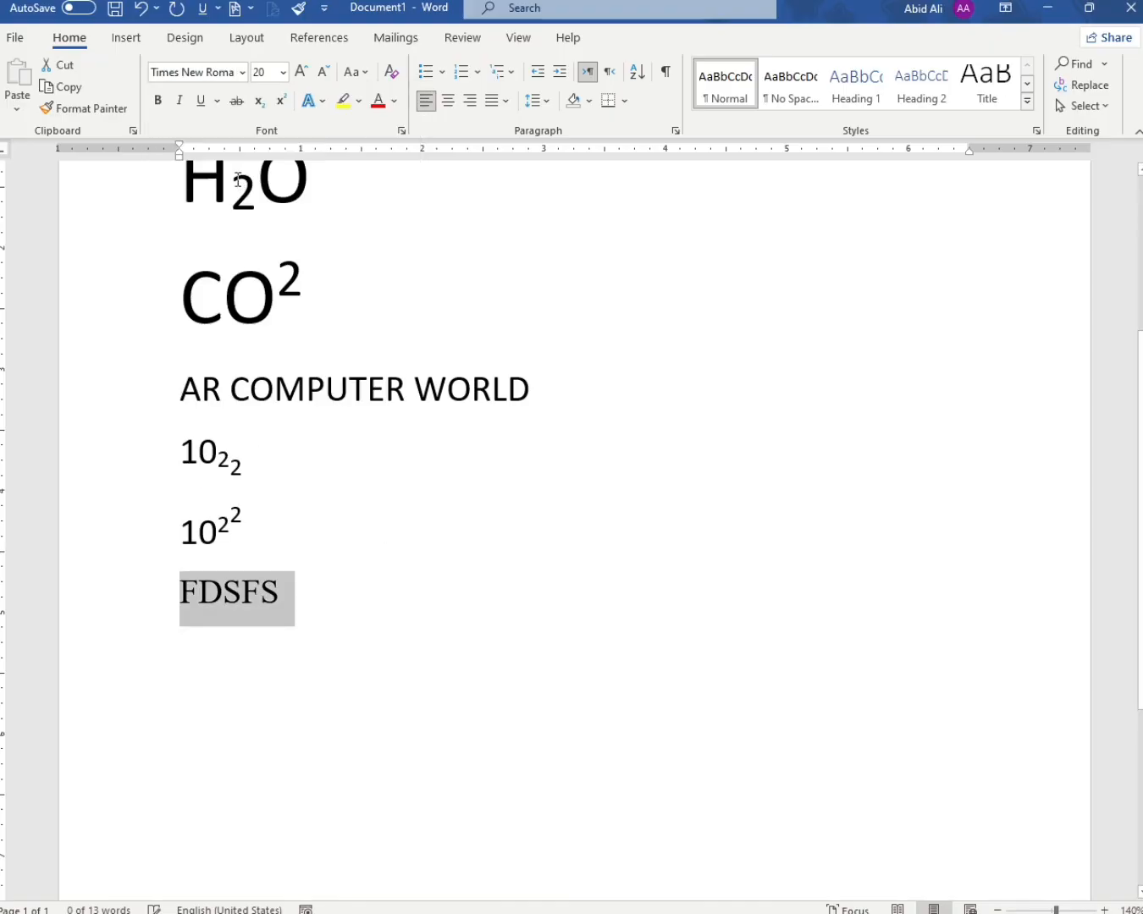
{"action": "left_click", "coordinate": [160, 104]}
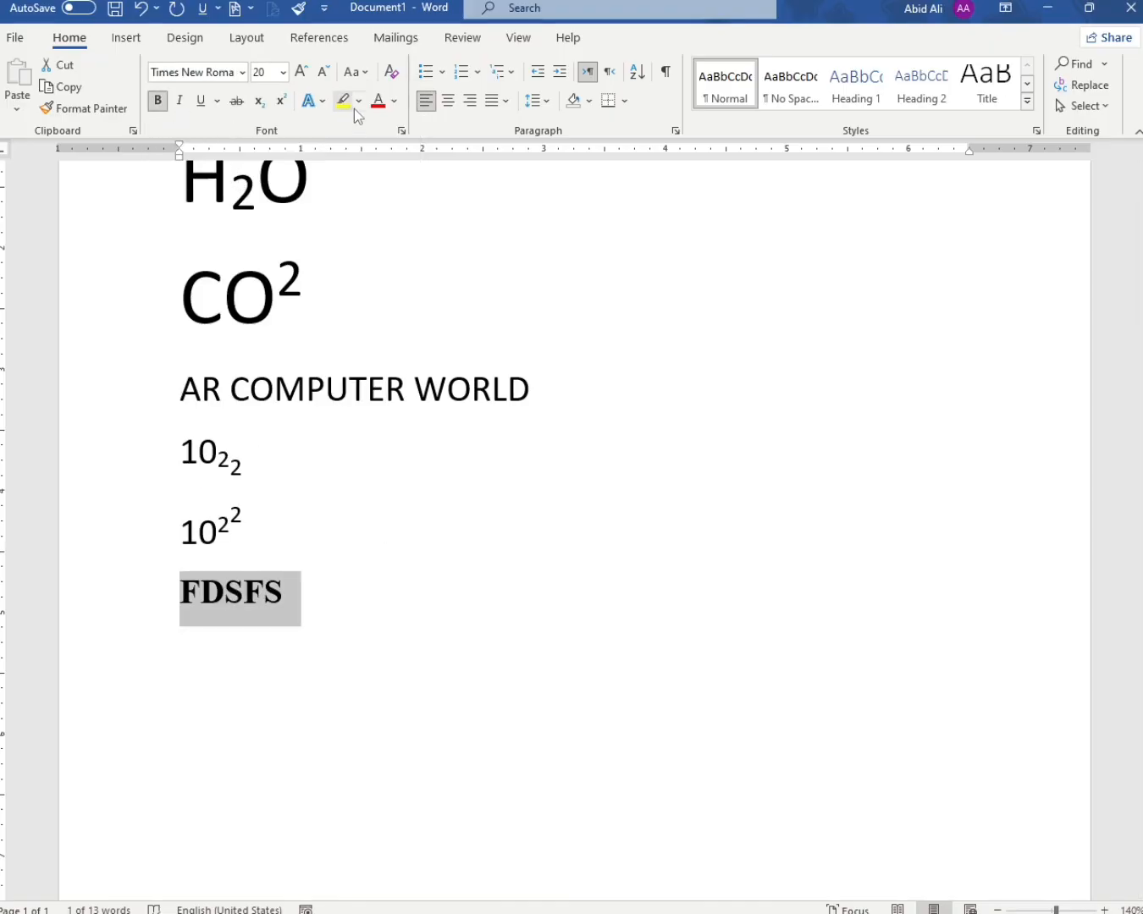
{"action": "left_click", "coordinate": [395, 104]}
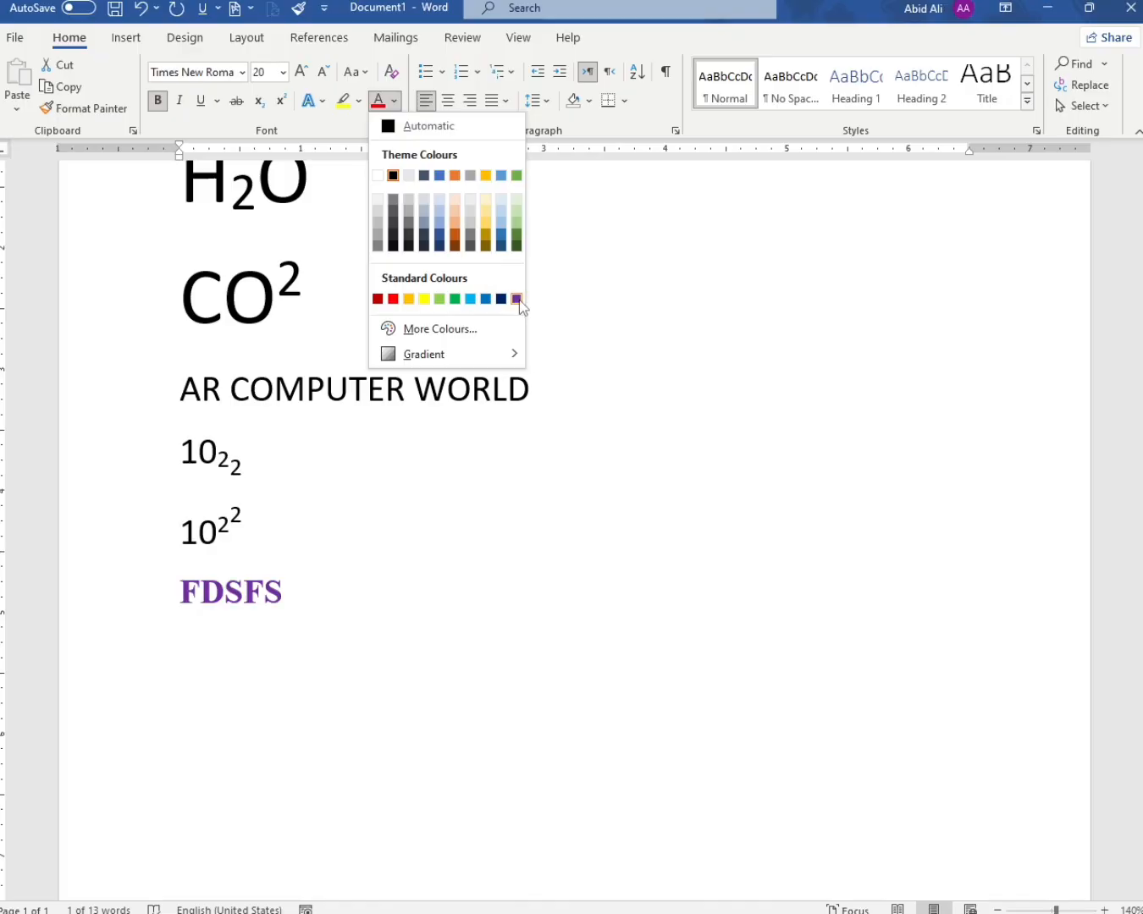
{"action": "left_click", "coordinate": [454, 298]}
{"action": "left_click", "coordinate": [354, 520]}
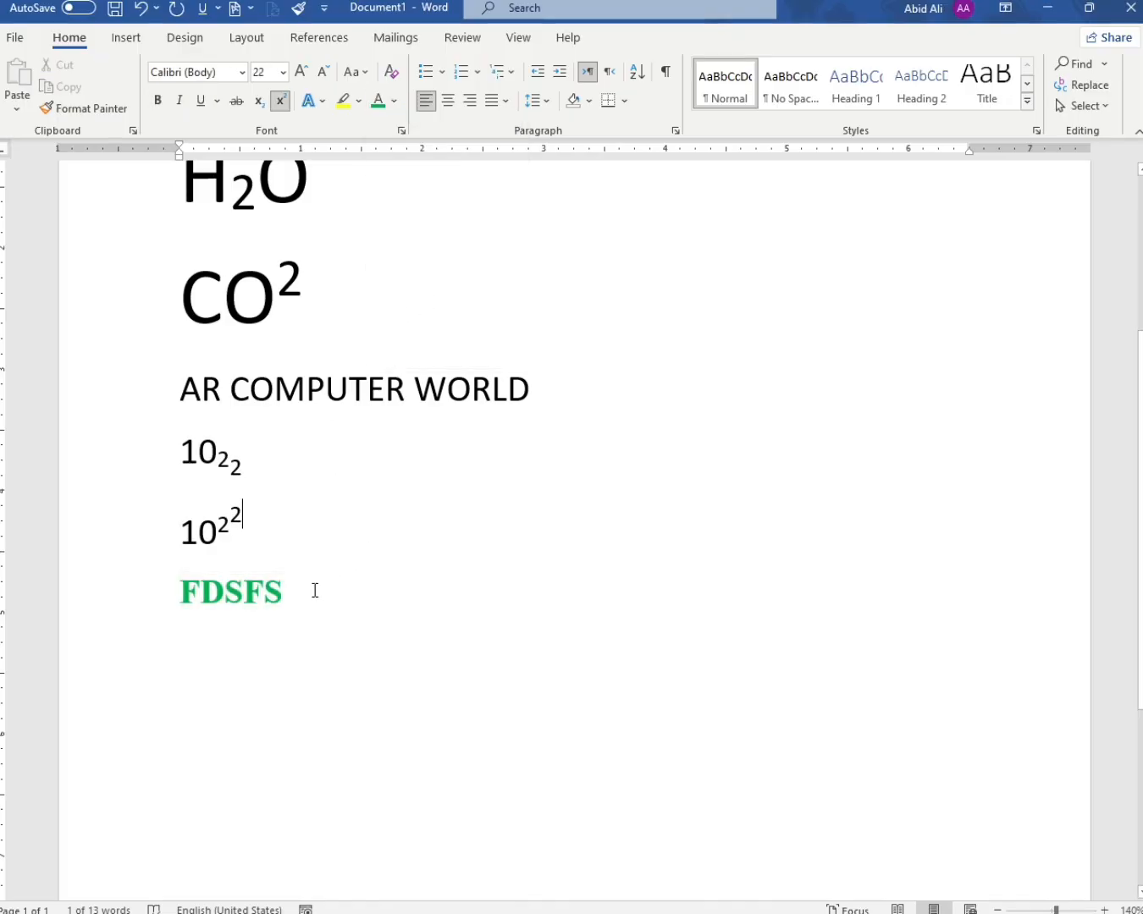
Set the font formatting of FDSFS as the default for all documents based on the Normal template
{"action": "left_click", "coordinate": [315, 590]}
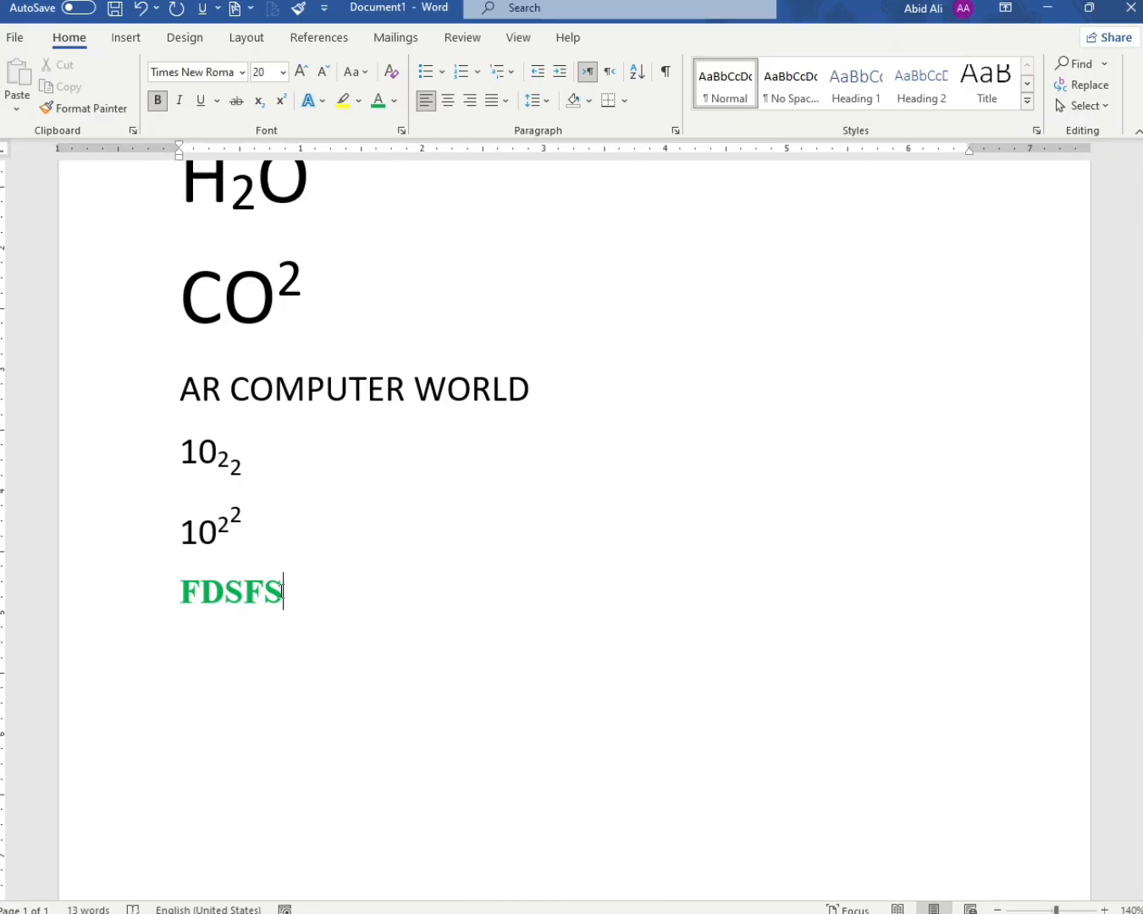
{"action": "left_click", "coordinate": [402, 132]}
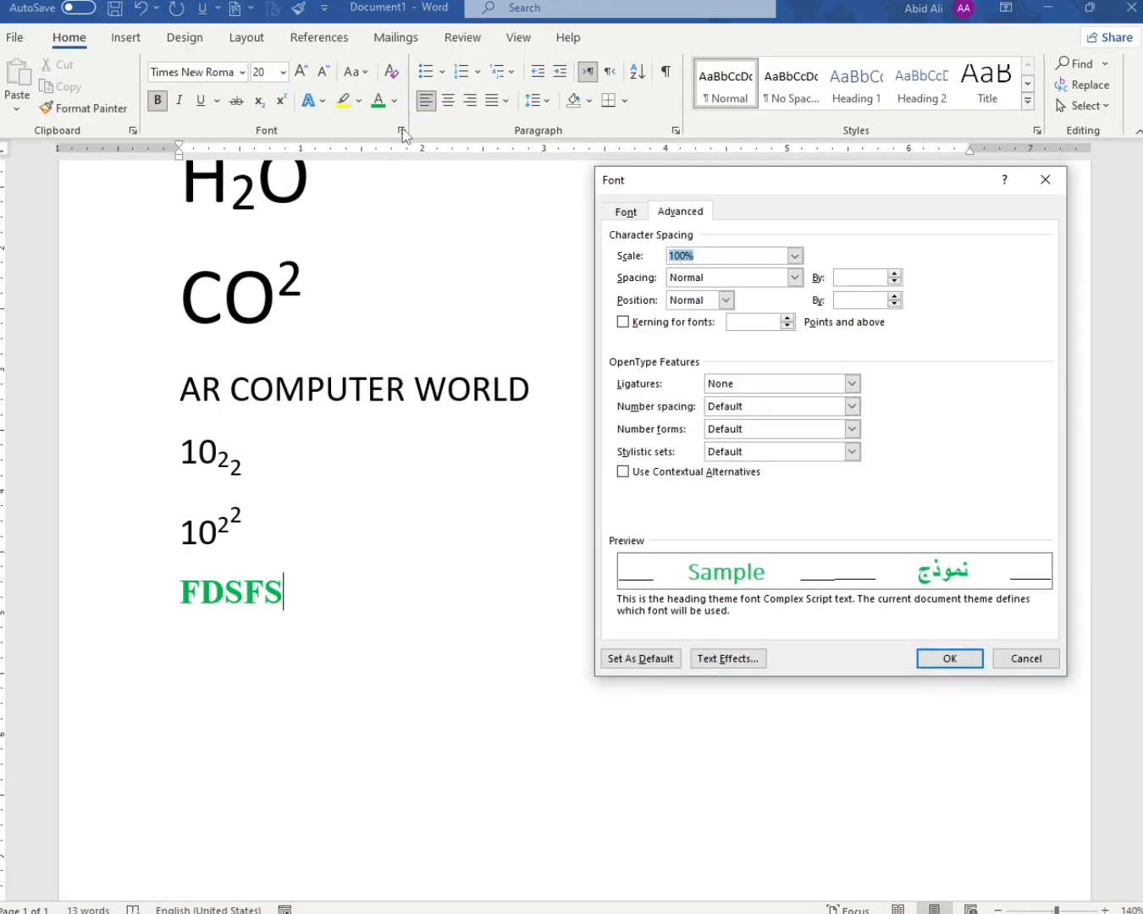
{"action": "left_click", "coordinate": [644, 663]}
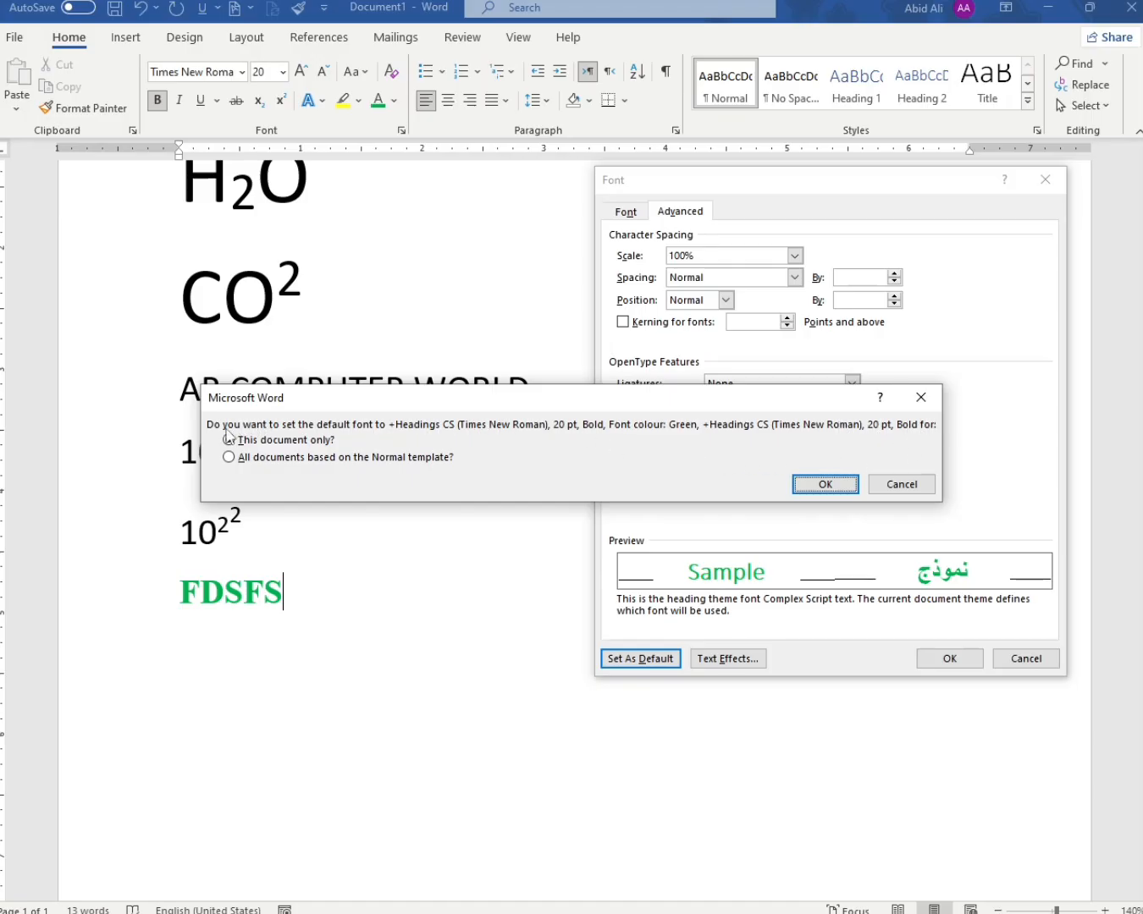
{"action": "left_click", "coordinate": [281, 441]}
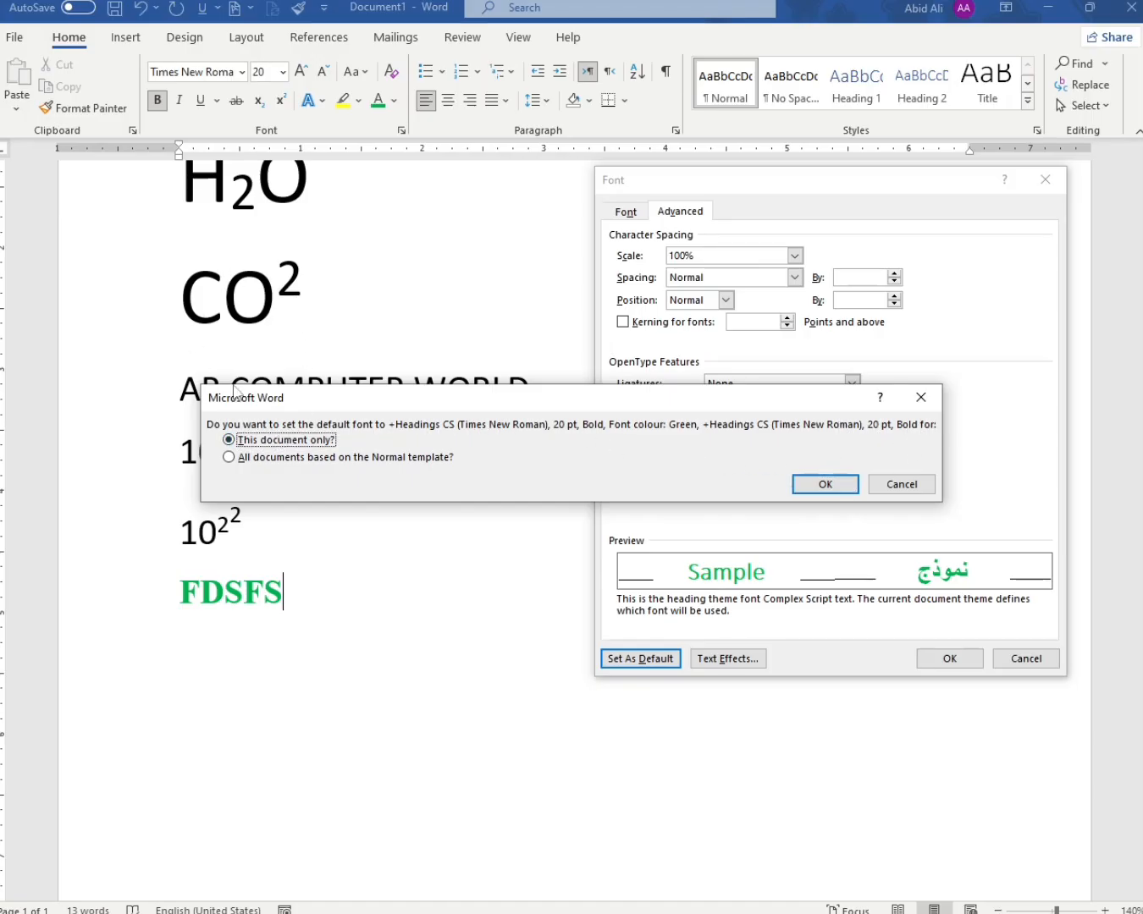
{"action": "left_click", "coordinate": [317, 458]}
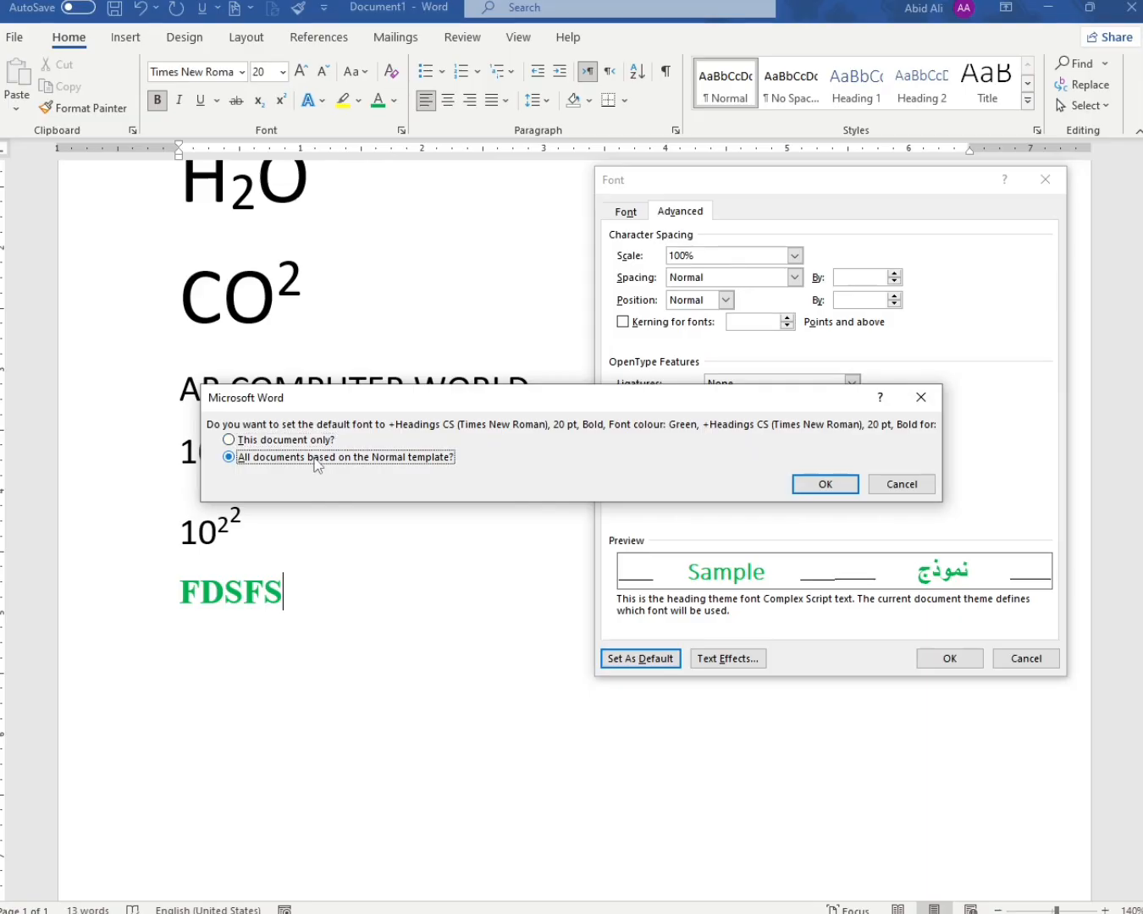
{"action": "left_click", "coordinate": [834, 485]}
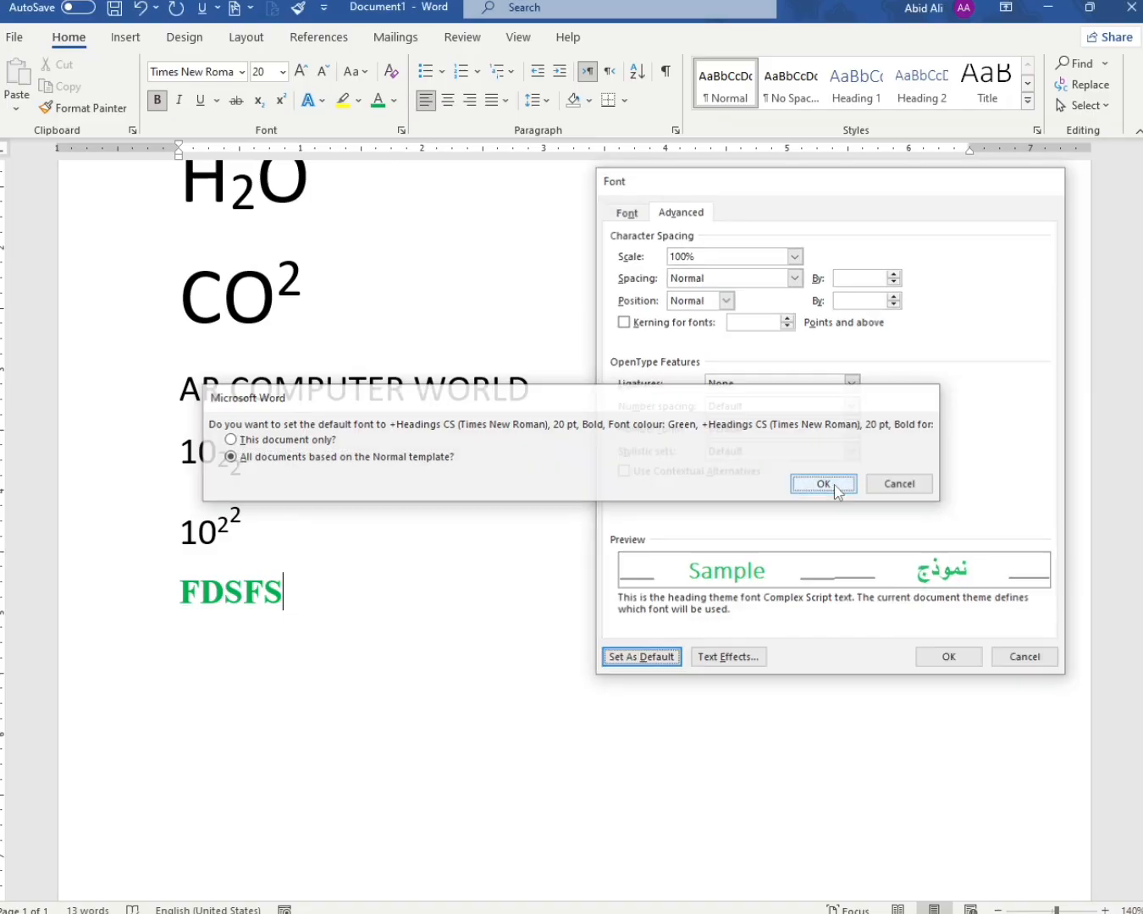
Create a new blank document
{"action": "scroll", "coordinate": [468, 476], "scroll_direction": "up", "scroll_amount": 3}
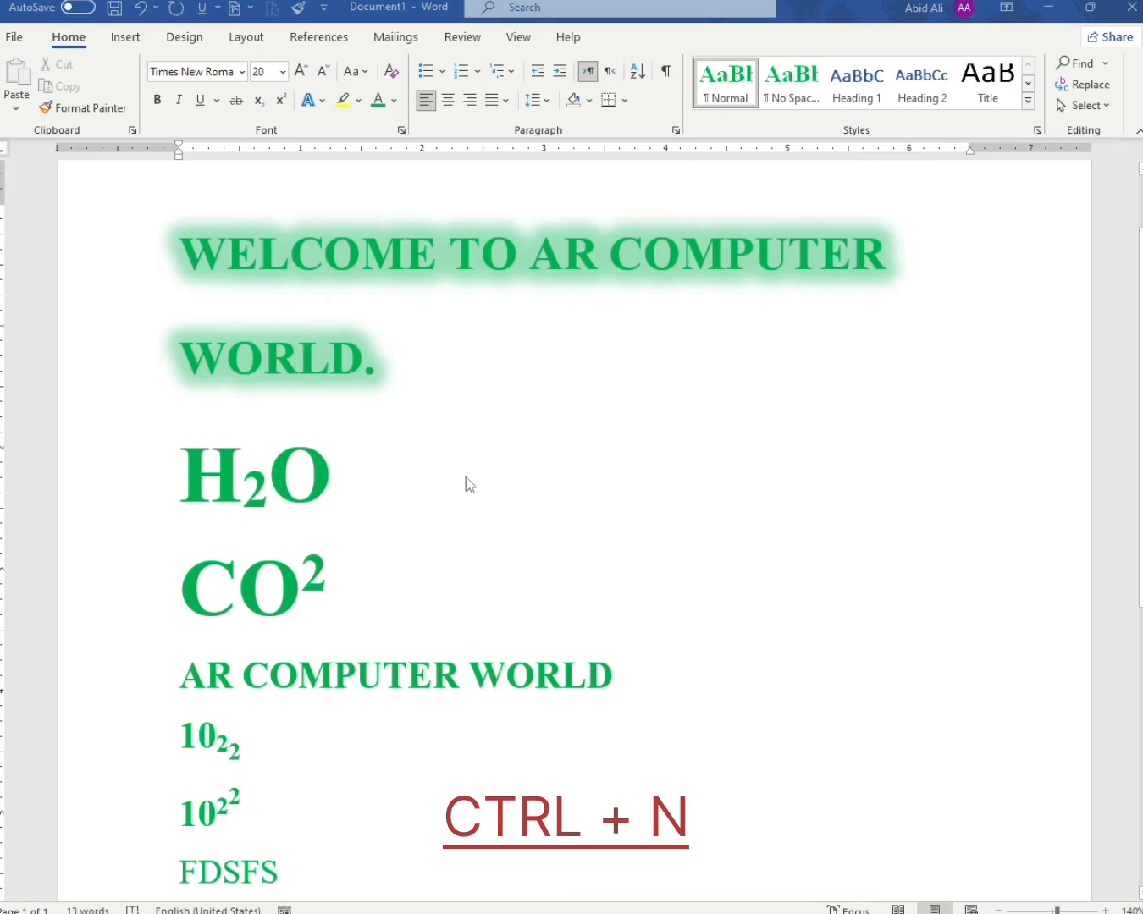
{"action": "key", "text": "ctrl+n"}
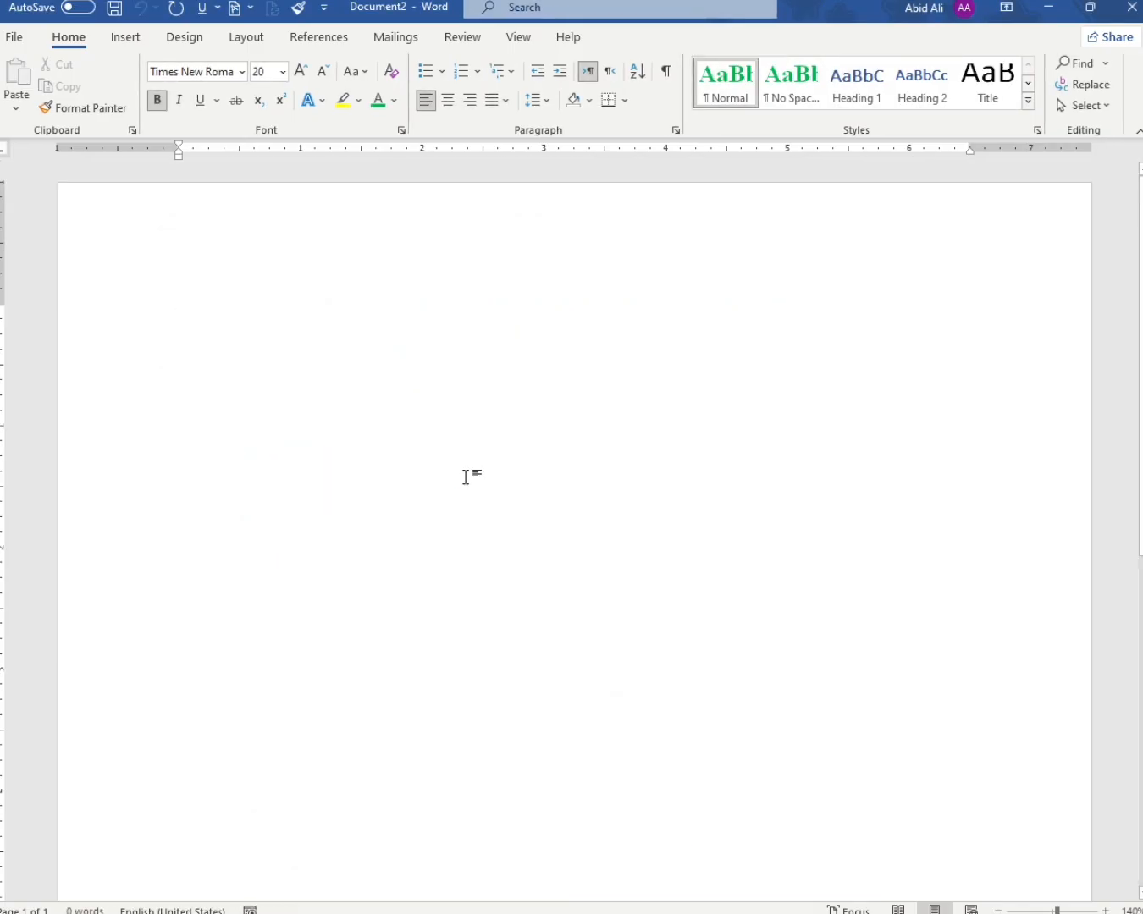
Enter FSDFDSFDSJKLFDKSLJFDSF LSDFJDSLF DSJKF in the blank document and change its font to Calibri (Body)
{"action": "type", "text": "FSDFDSFDSJKLFDKSLJFDSF LSDFJDSLF DSJKF"}
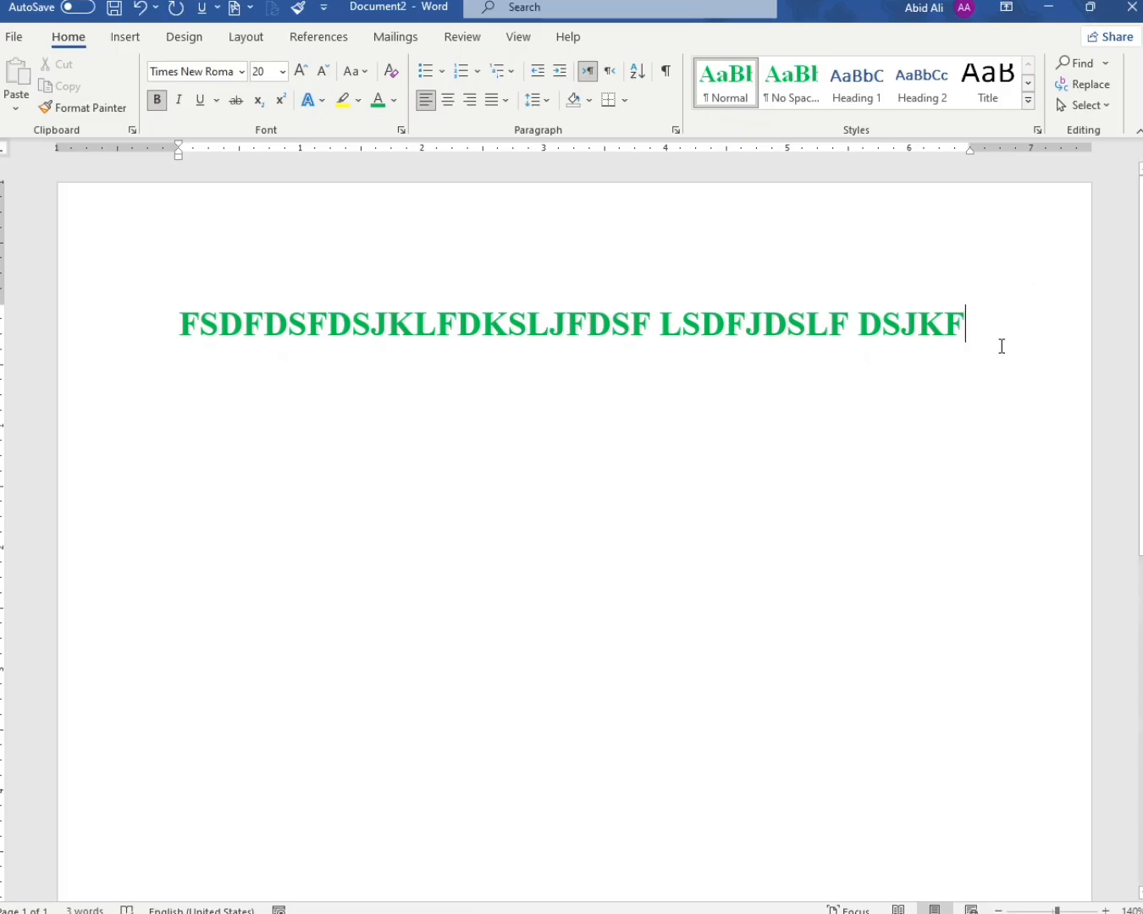
{"action": "left_click_drag", "start_coordinate": [1000, 344], "coordinate": [117, 461]}
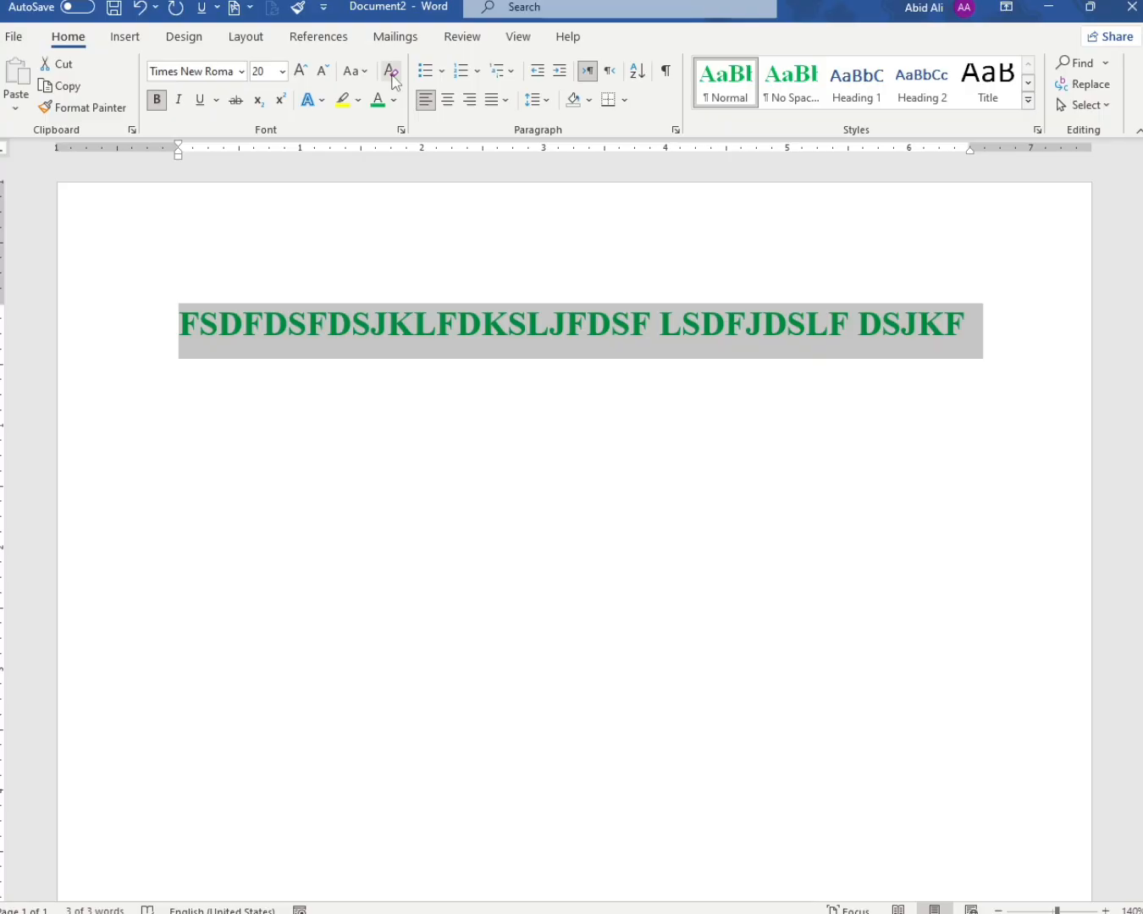
{"action": "left_click", "coordinate": [242, 72]}
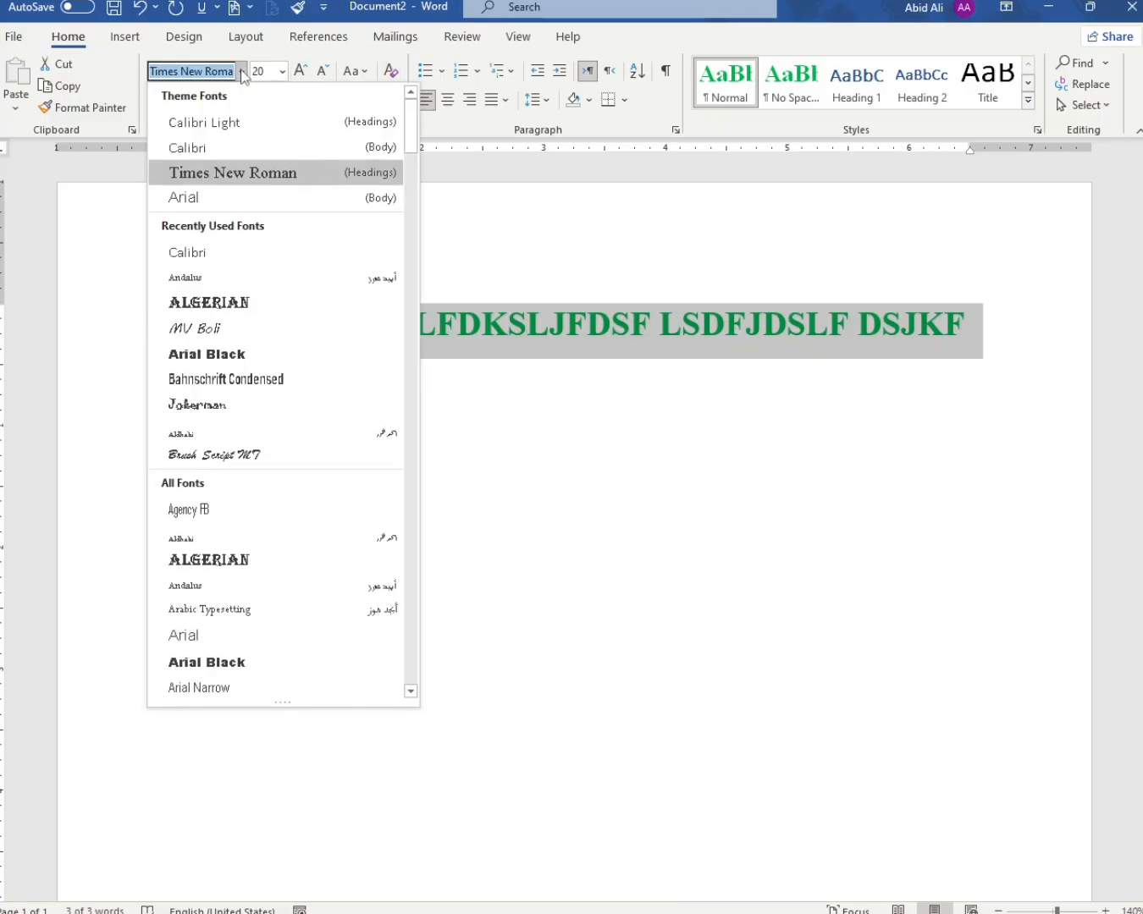
{"action": "left_click", "coordinate": [380, 151]}
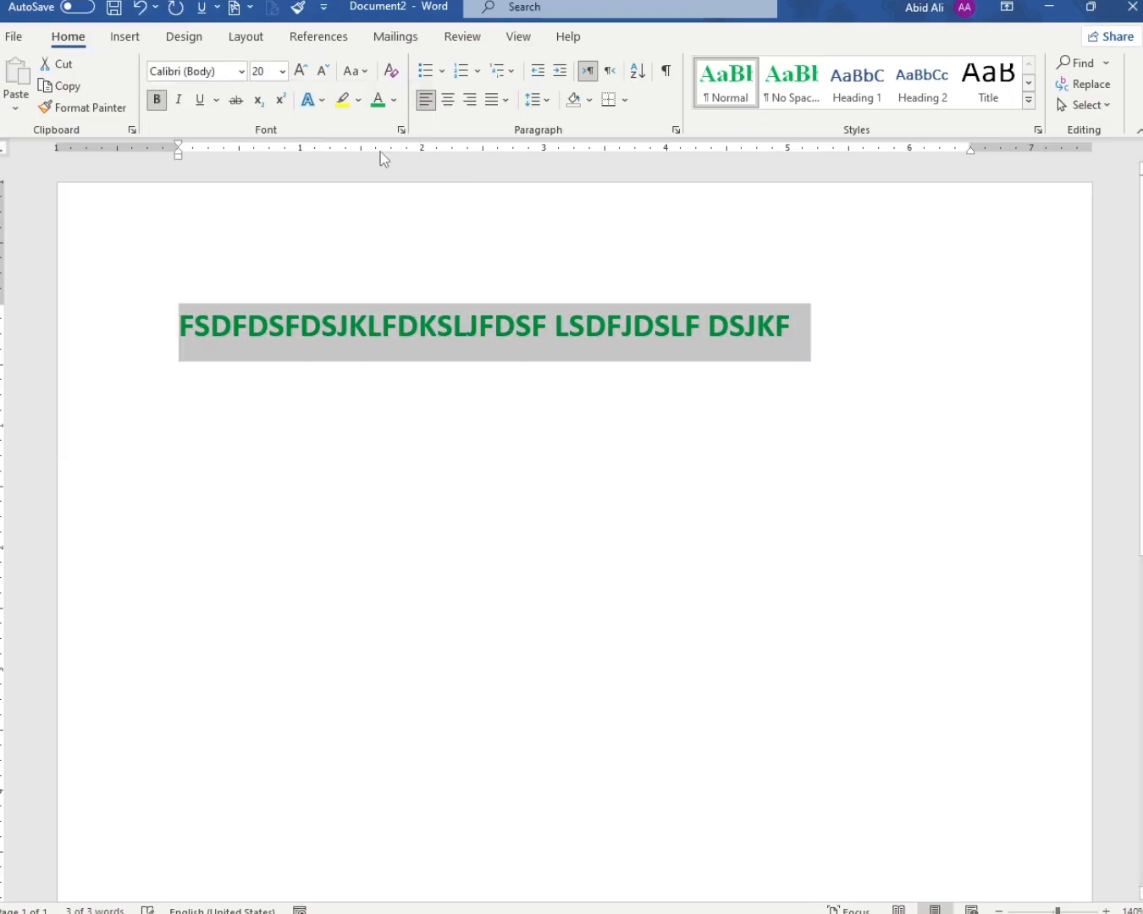
Set the sample line to 11 pt, remove its bold formatting and colour it Black, Text 1
{"action": "left_click", "coordinate": [282, 74]}
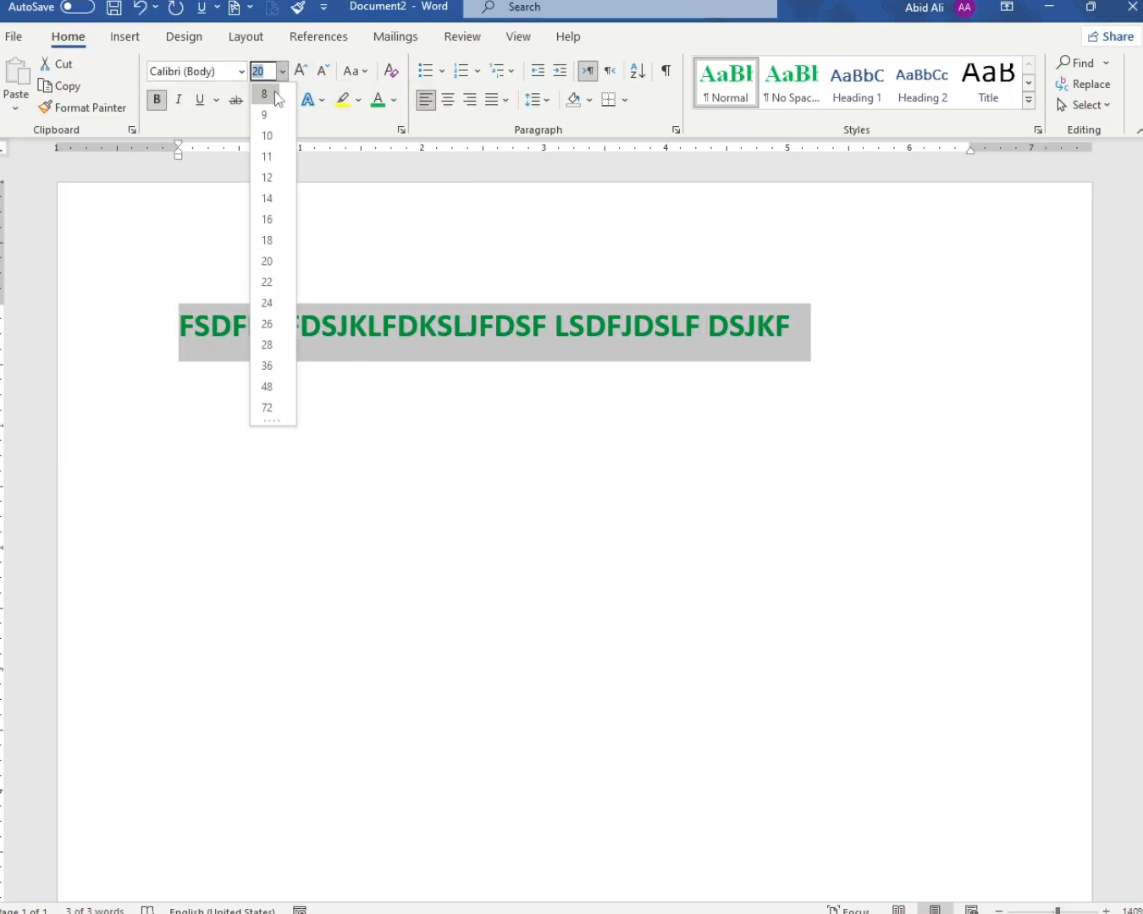
{"action": "left_click", "coordinate": [270, 155]}
{"action": "left_click", "coordinate": [159, 101]}
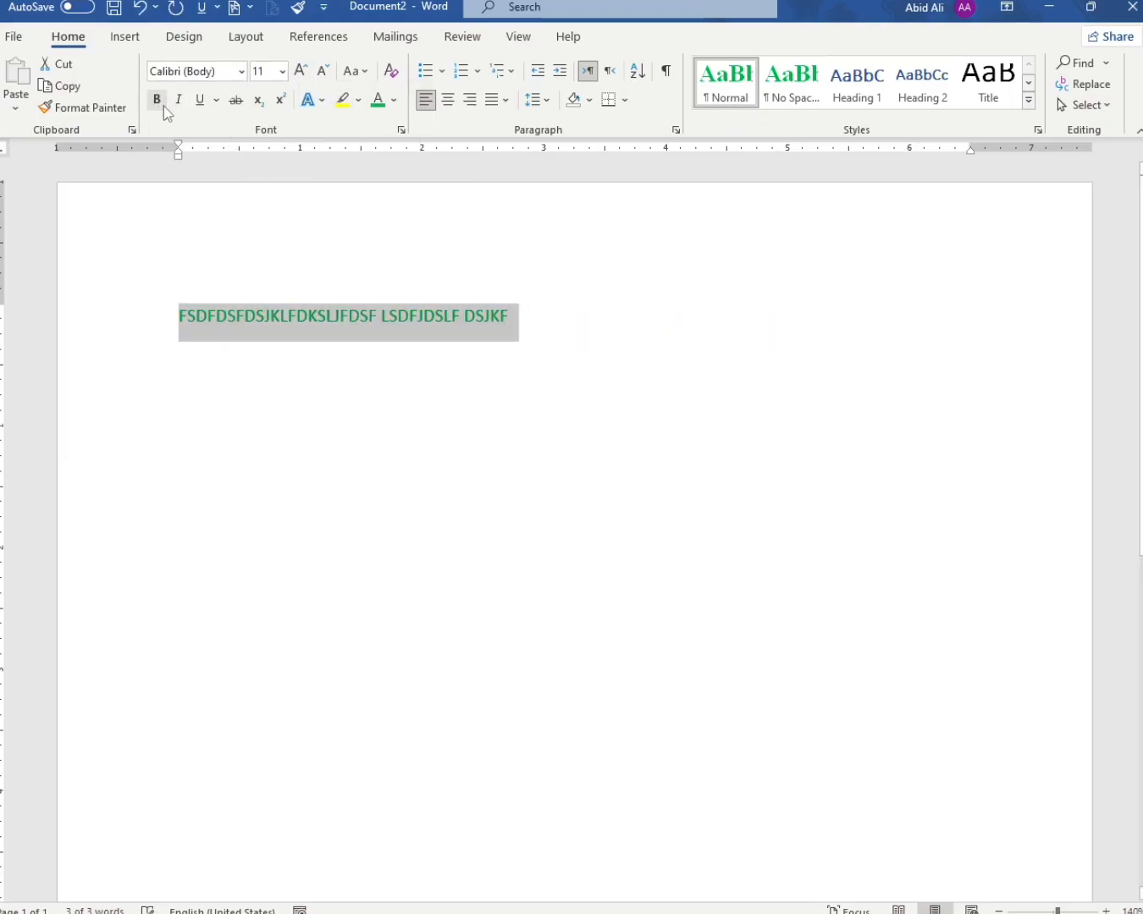
{"action": "left_click", "coordinate": [395, 104]}
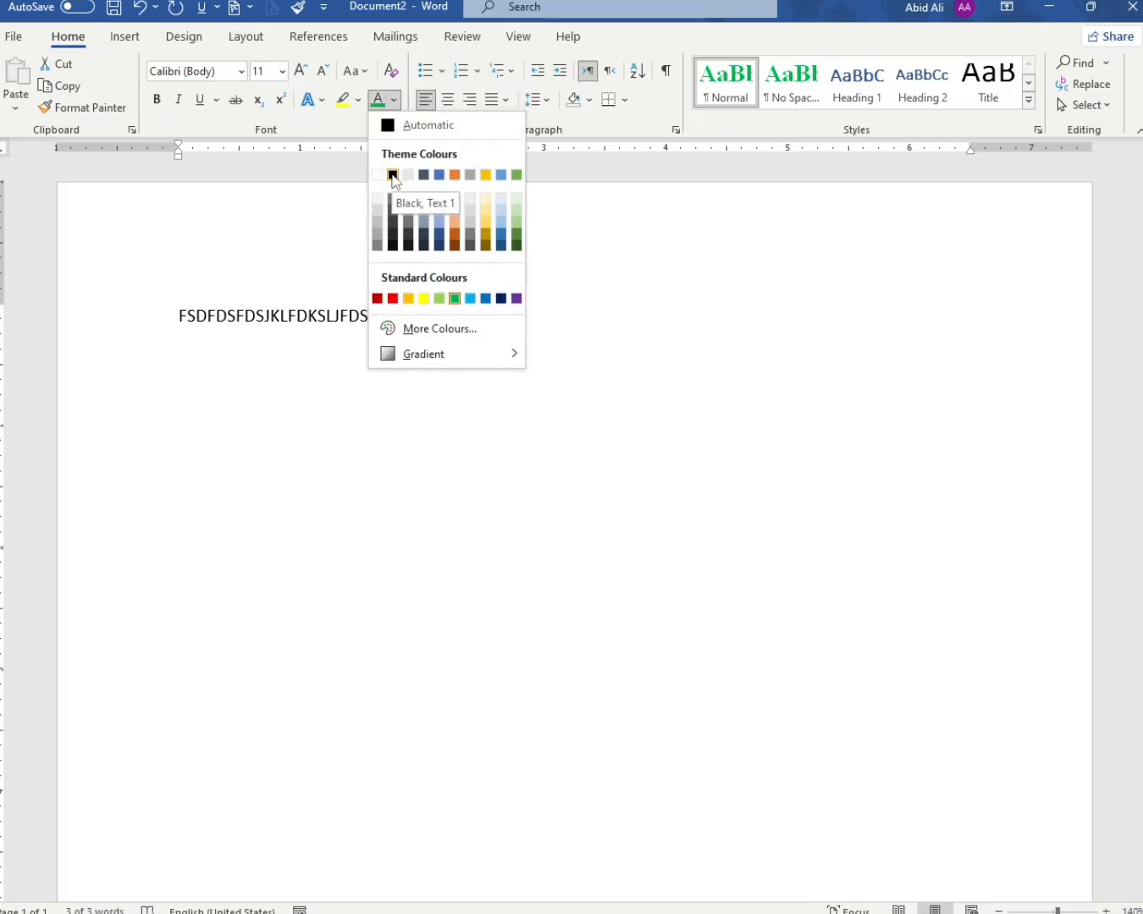
{"action": "key", "text": "Escape"}
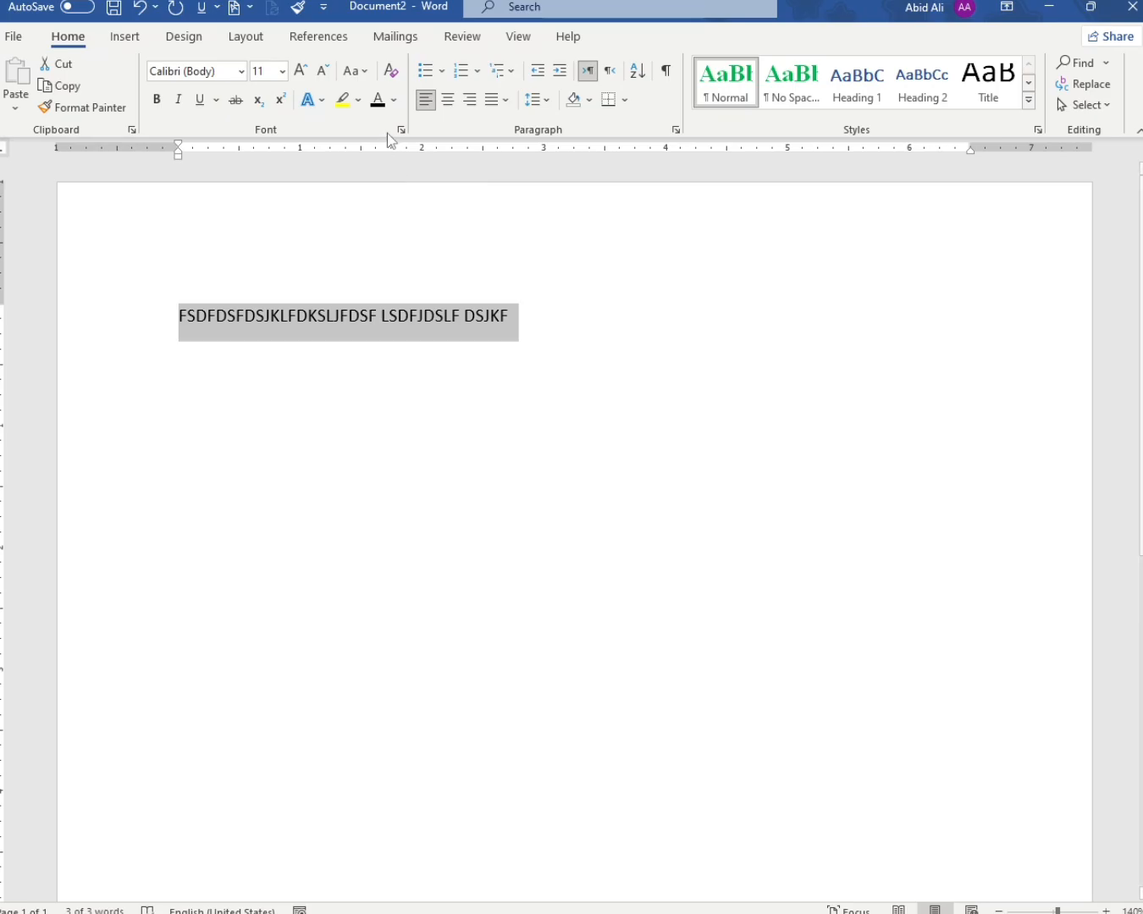
Set the sample line's Calibri 11 pt black formatting as the default font for all documents based on the Normal template
{"action": "left_click", "coordinate": [401, 133]}
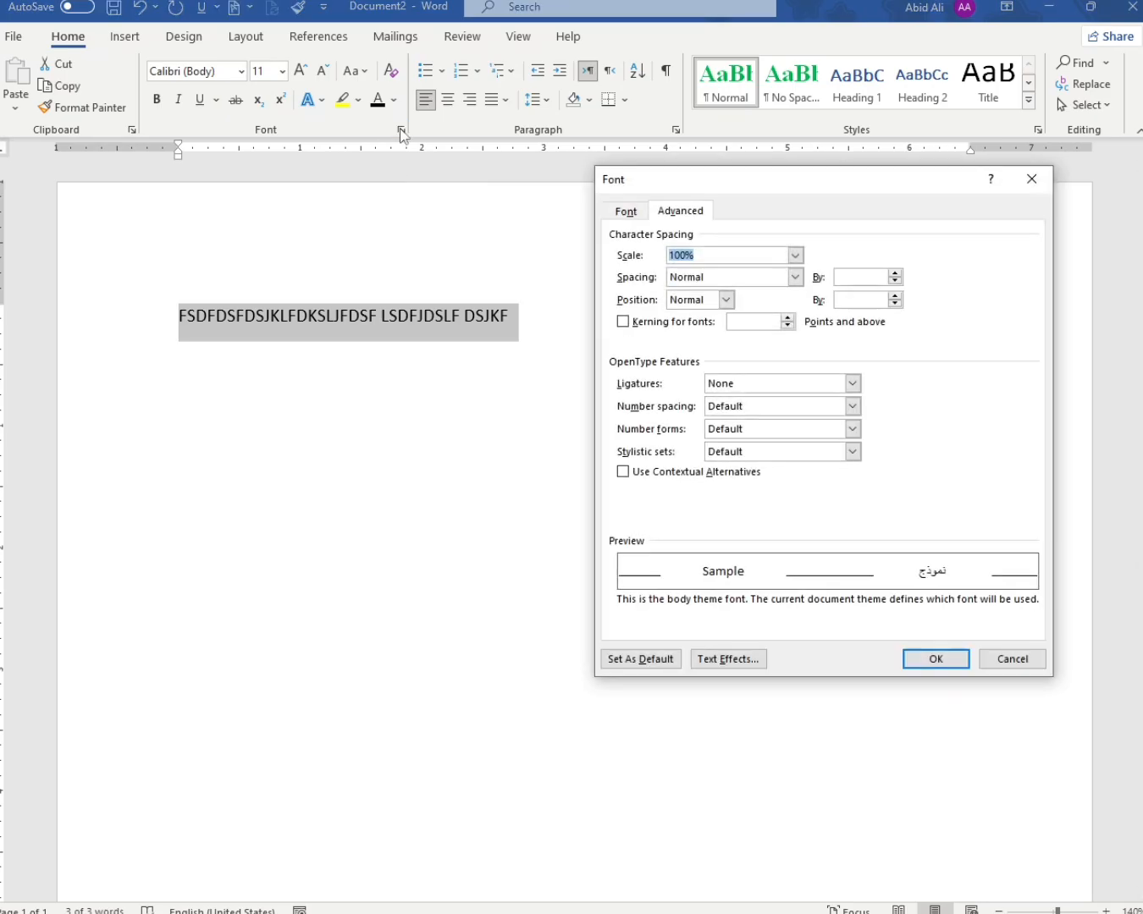
{"action": "left_click", "coordinate": [654, 662]}
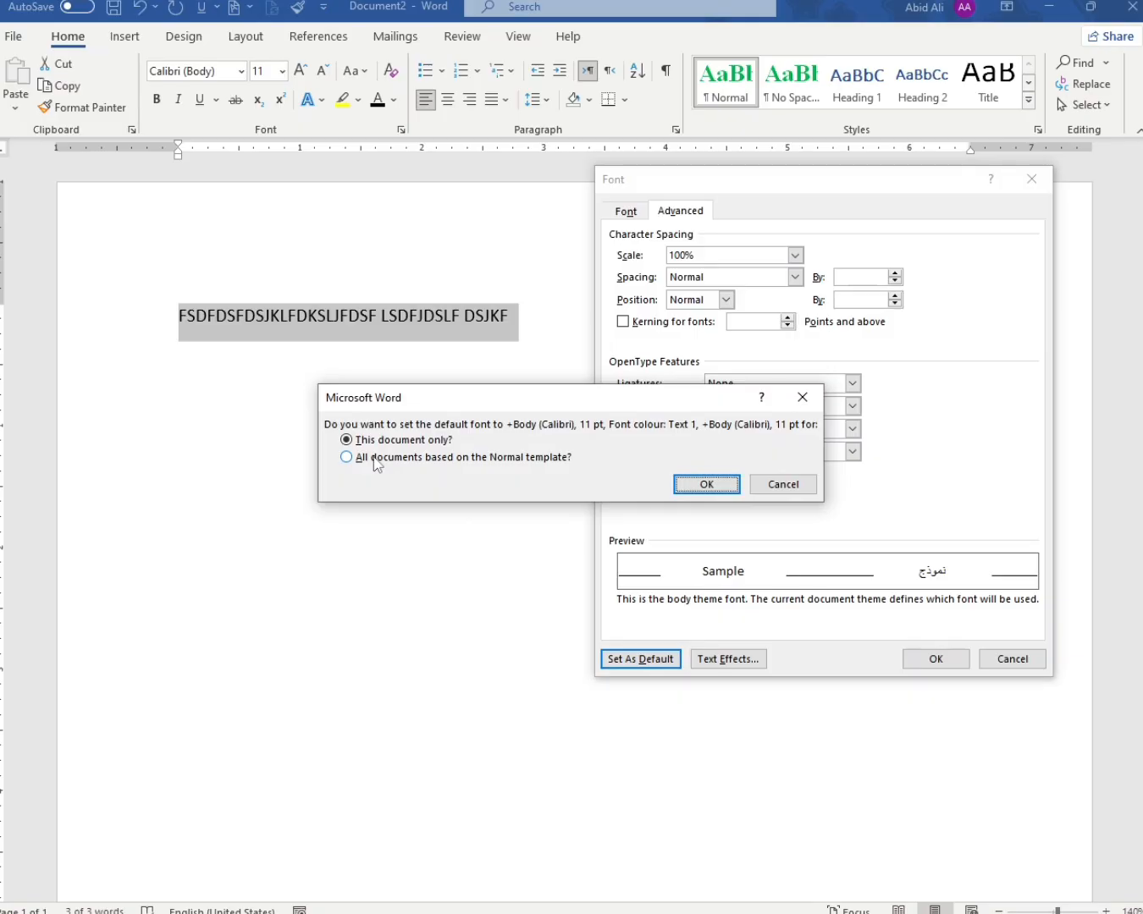
{"action": "left_click", "coordinate": [372, 458]}
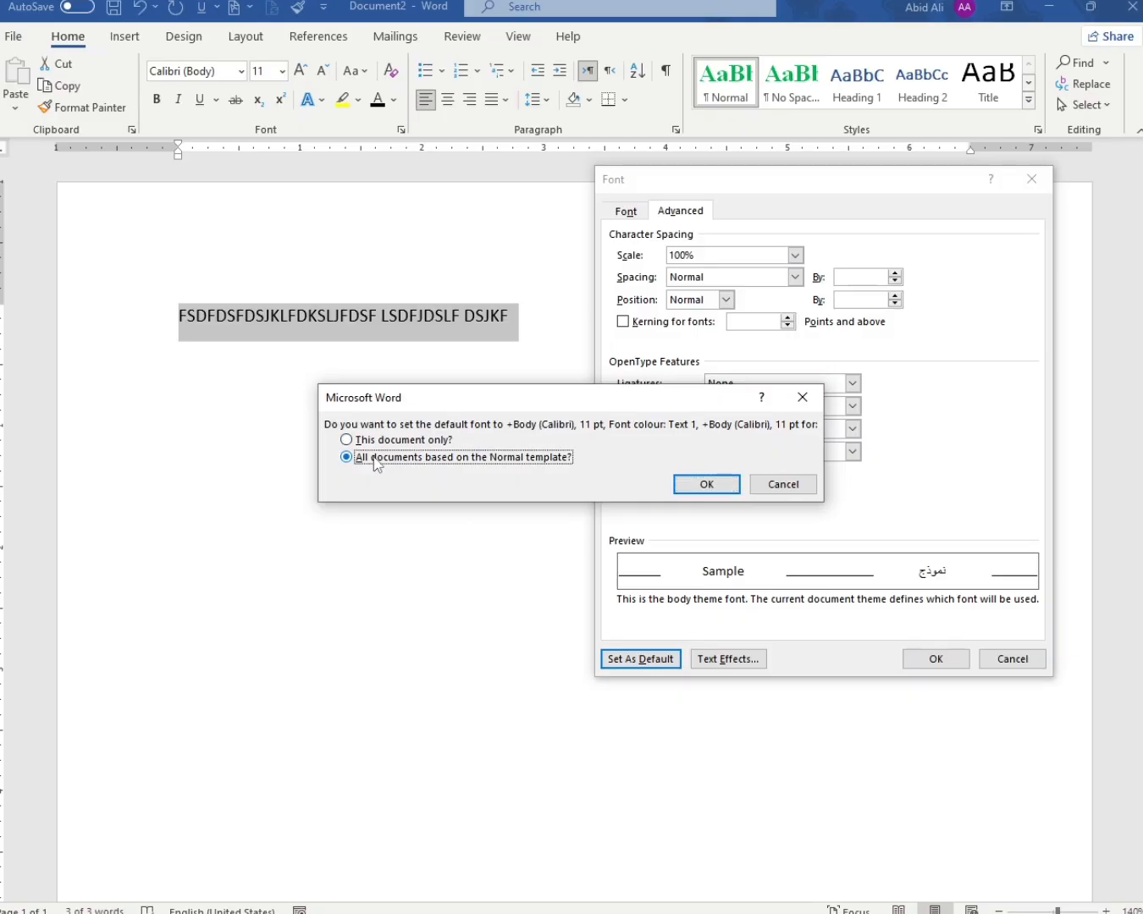
{"action": "left_click", "coordinate": [708, 485]}
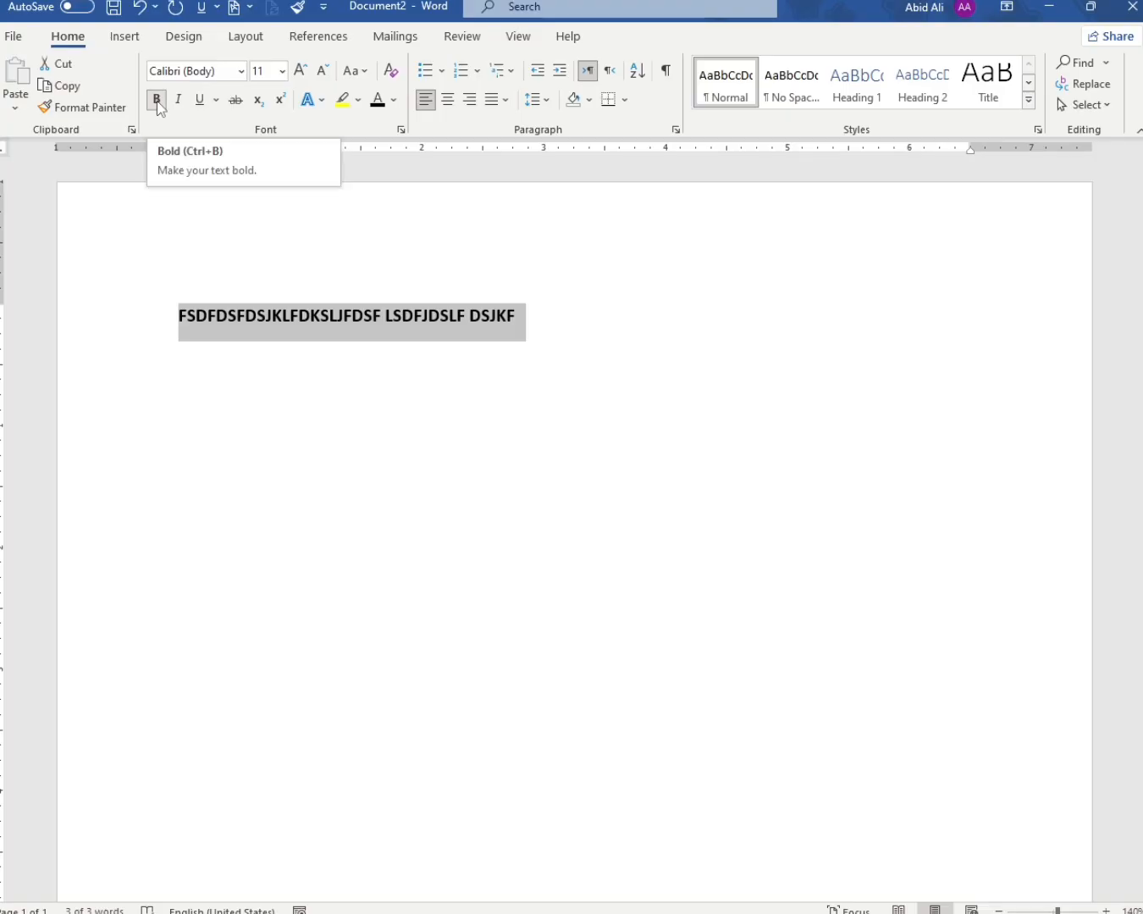
Clear all formatting from the sample line and close Document2 without saving it
{"action": "left_click", "coordinate": [392, 73]}
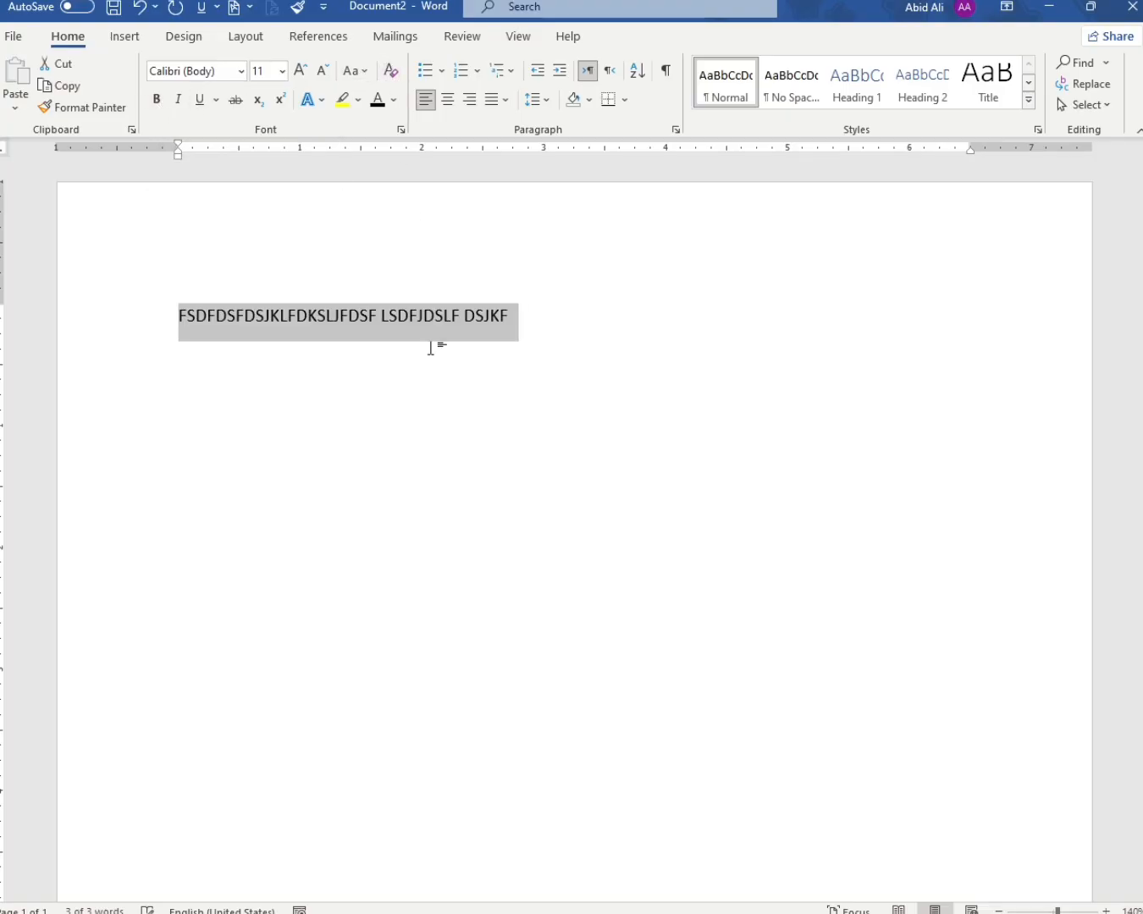
{"action": "left_click", "coordinate": [500, 319]}
{"action": "left_click", "coordinate": [1132, 8]}
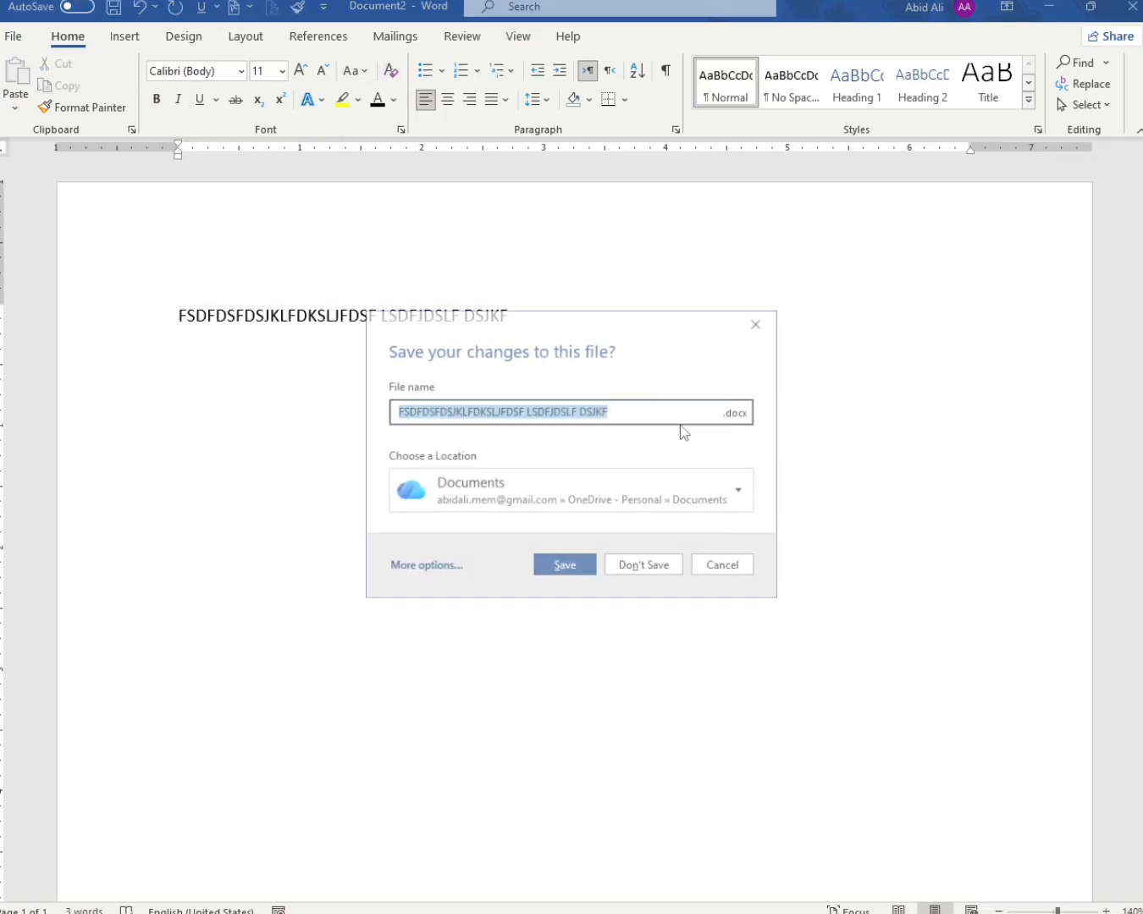
{"action": "left_click", "coordinate": [644, 566]}
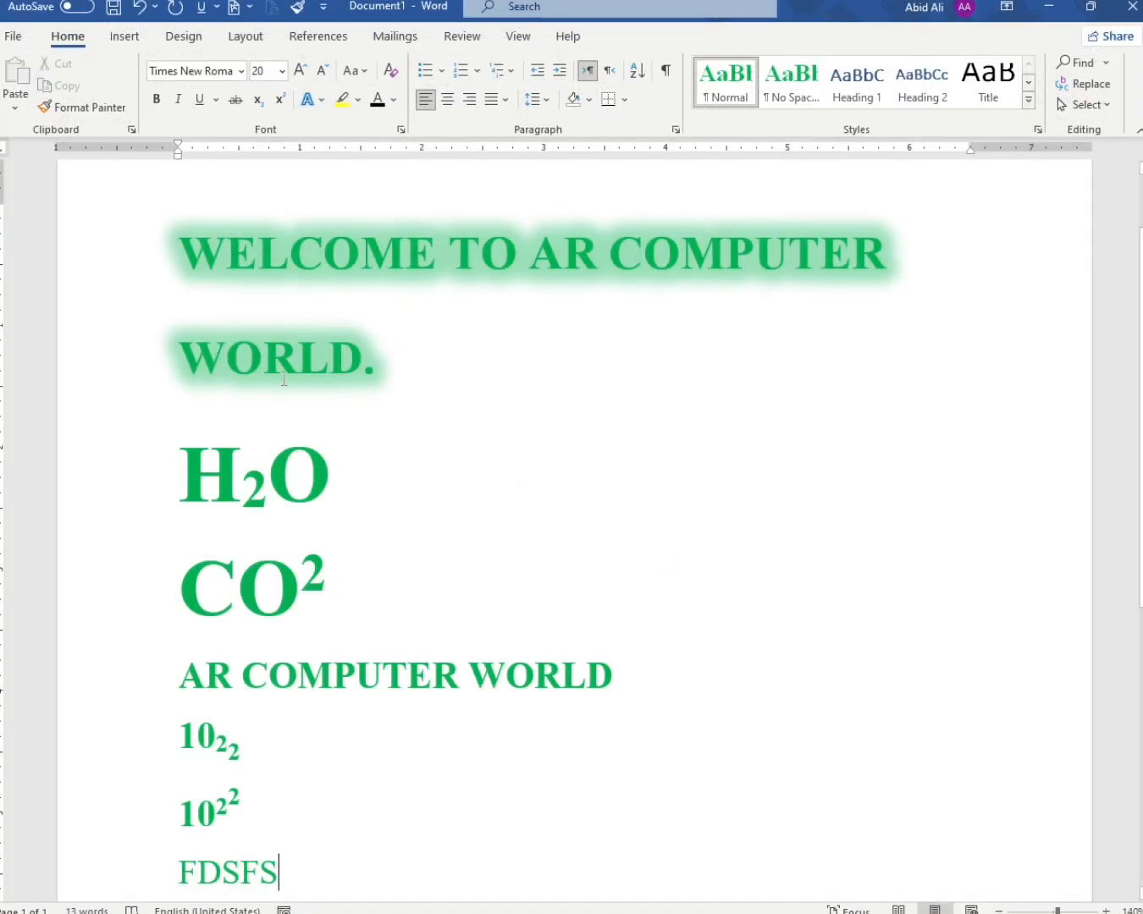
Clear all formatting from the entire text of Document1
{"action": "key", "text": "ctrl+a"}
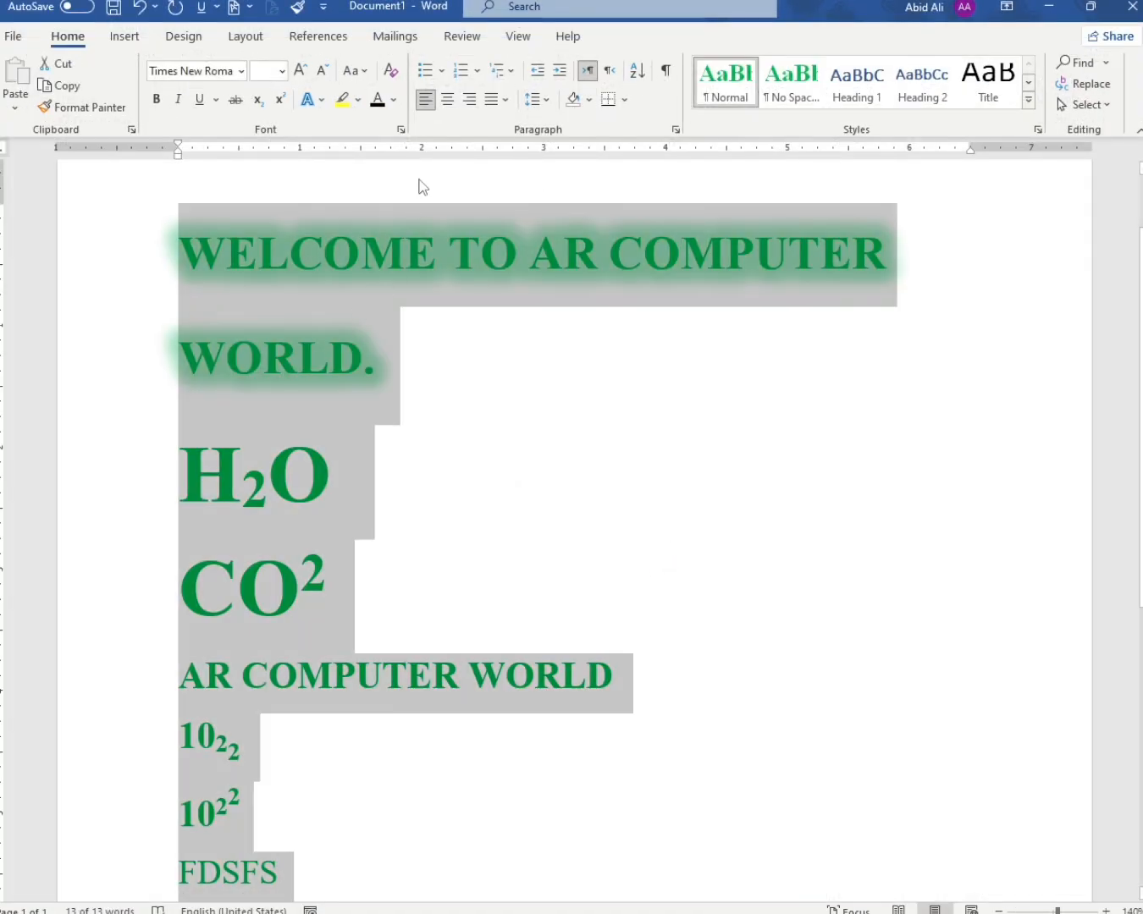
{"action": "left_click", "coordinate": [390, 70]}
{"action": "left_click", "coordinate": [388, 319]}
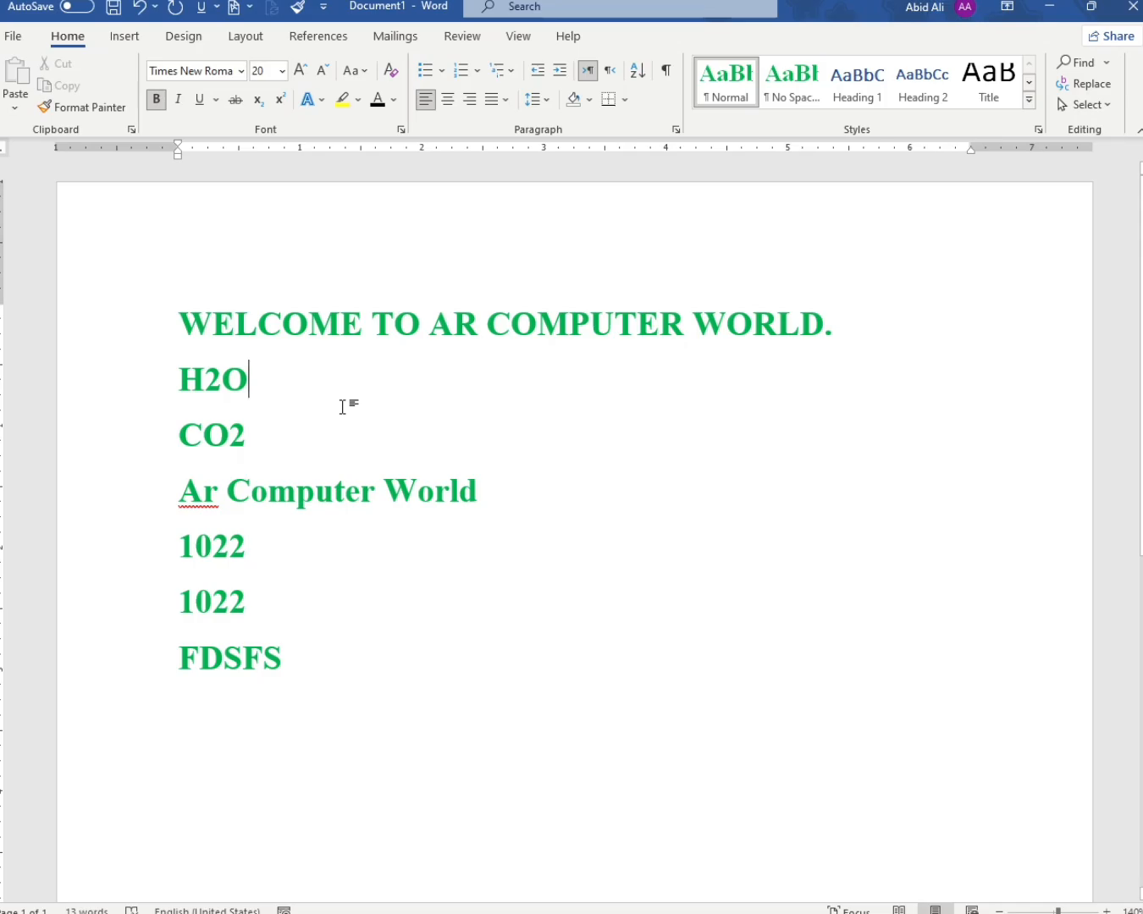
Create a new blank document and enter GDFGFDGFDFDGFDGFDGF to test the default font
{"action": "key", "text": "ctrl+n"}
{"action": "type", "text": "GDFGFDGFDFDGFDGFDG"}
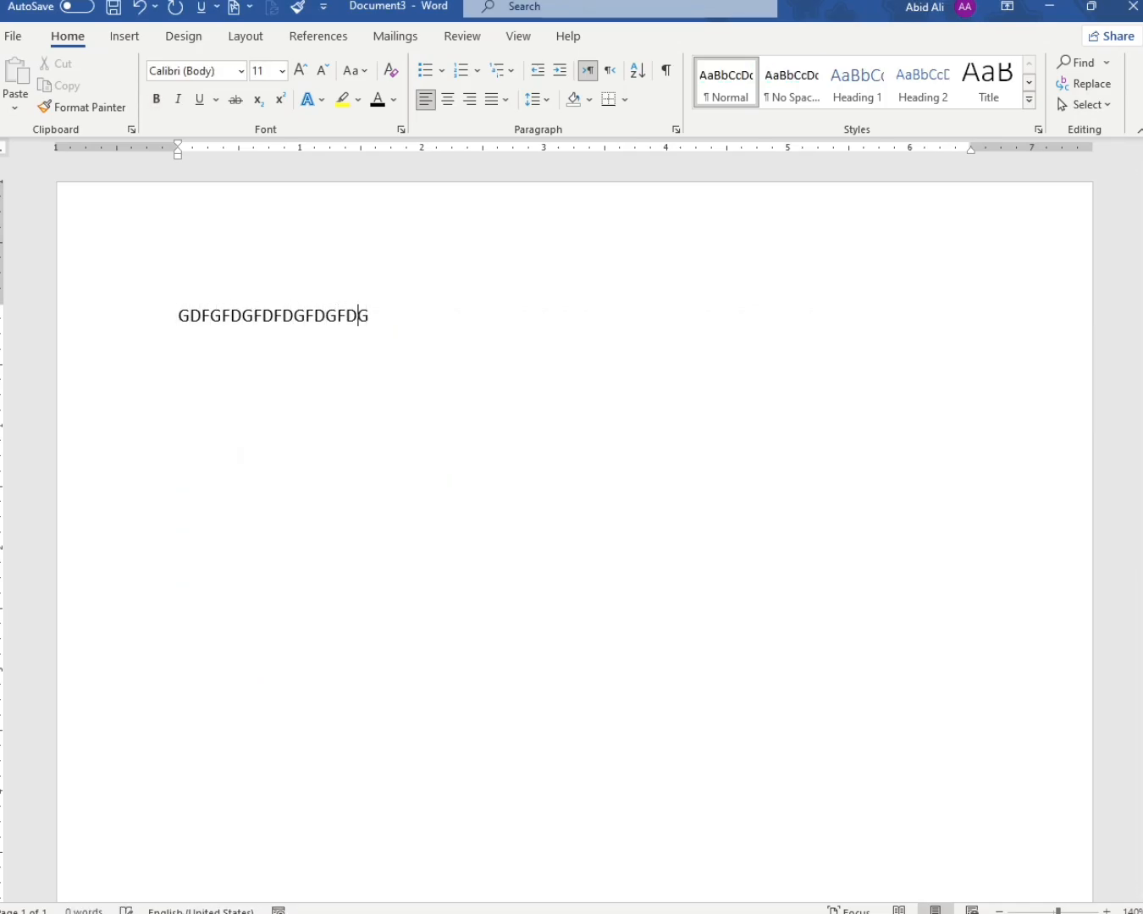
{"action": "type", "text": "F"}
{"action": "key", "text": "alt"}
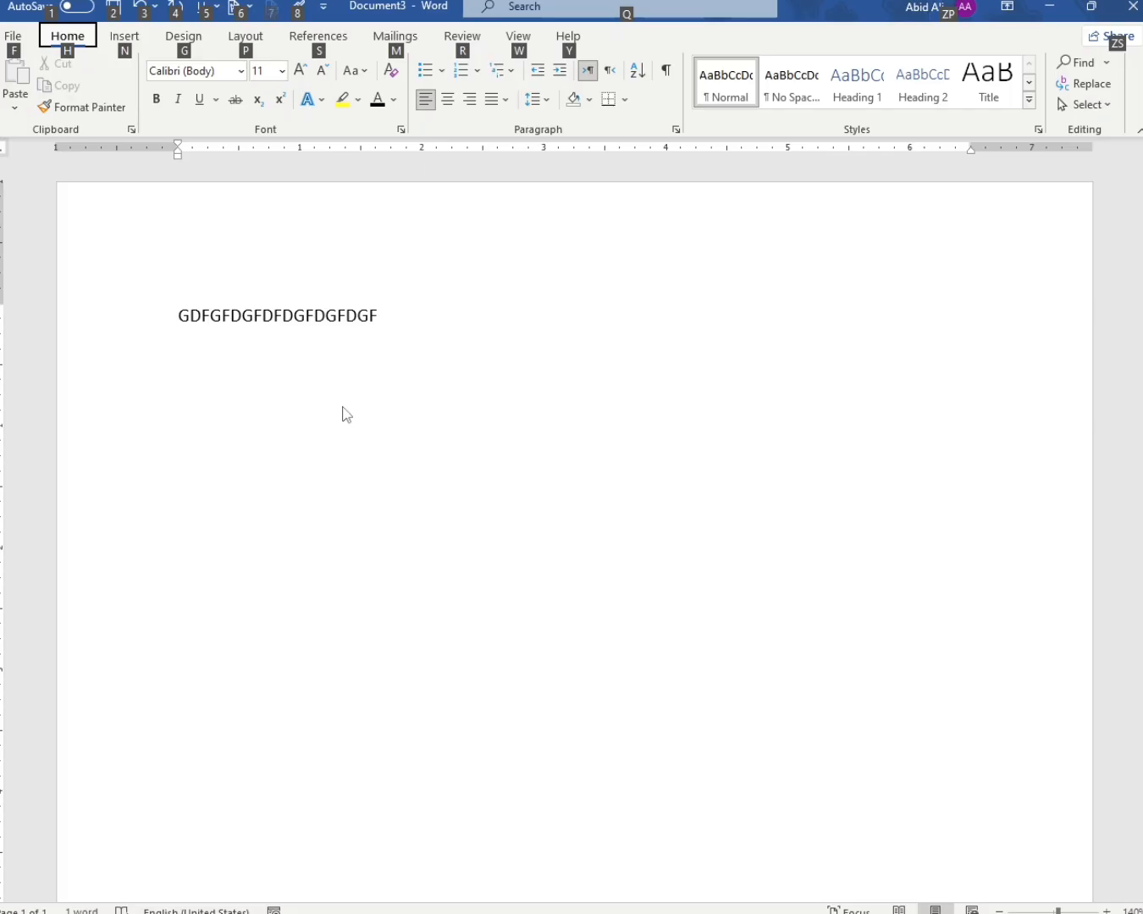
{"action": "key", "text": "Escape"}
{"action": "key", "text": "Left"}
{"action": "key", "text": "Left"}
{"action": "key", "text": "Left"}
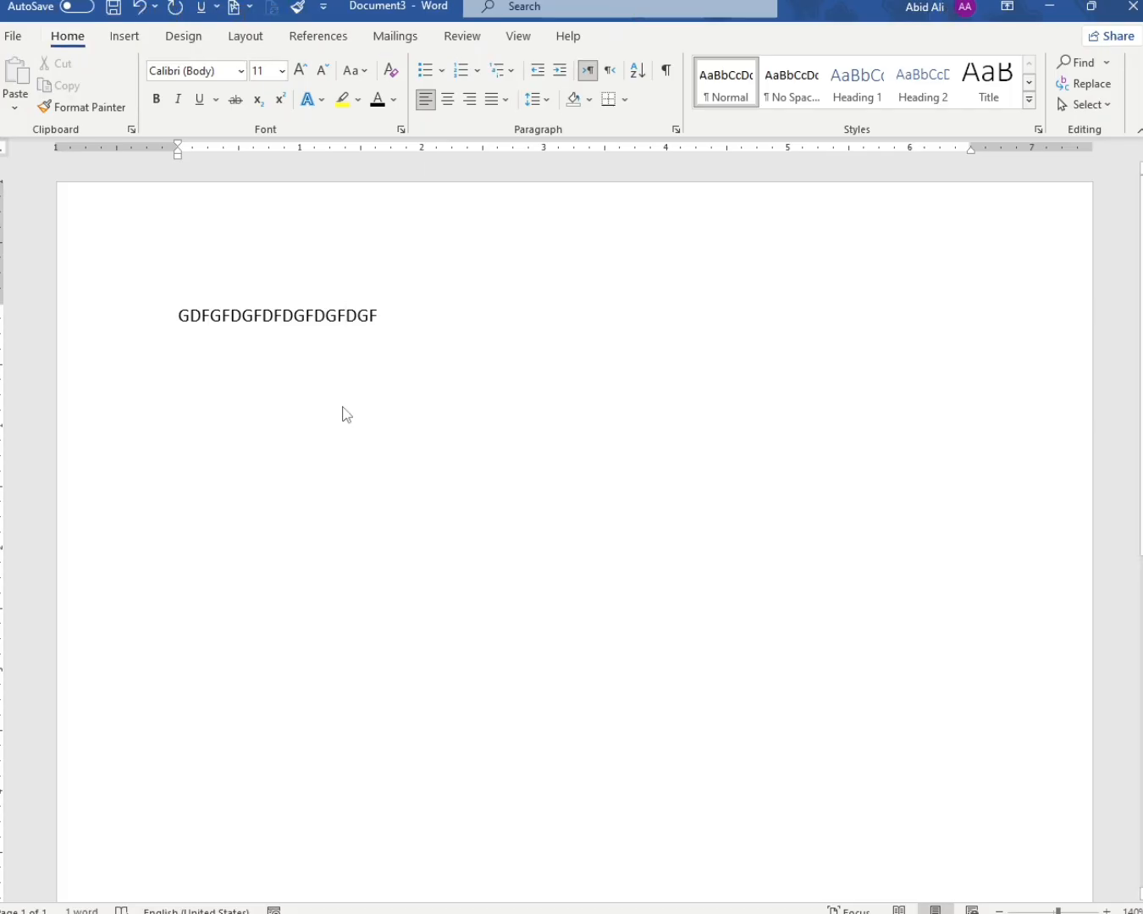